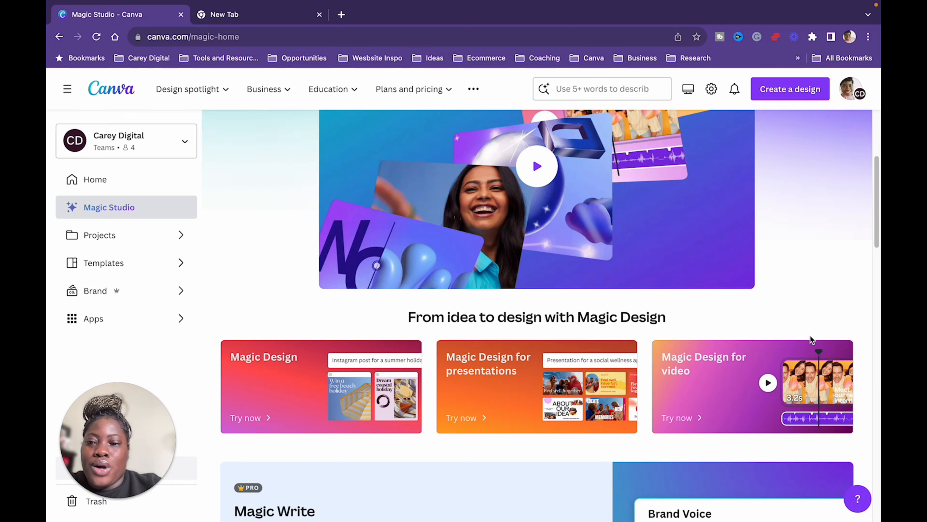
Go to the home page and view the introduction to the Magic Media feature
click(133, 188)
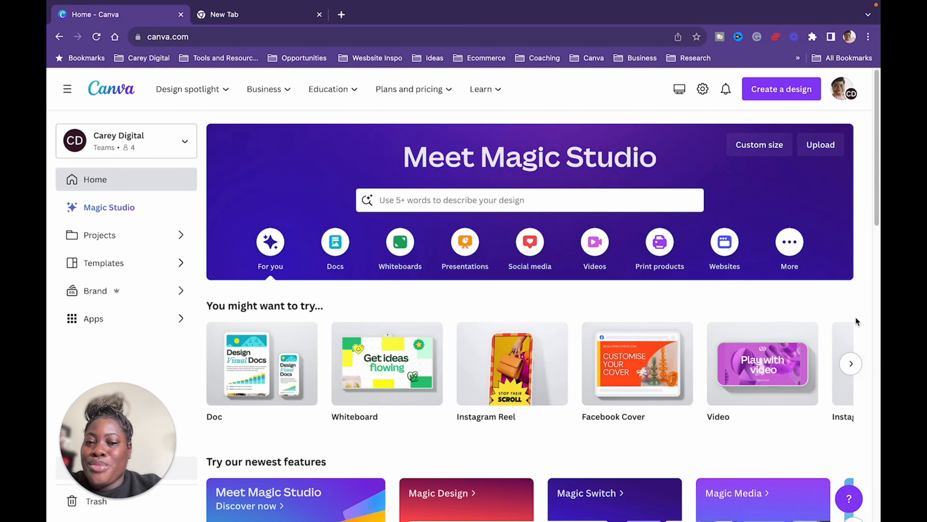
scroll(856, 320, down, 2)
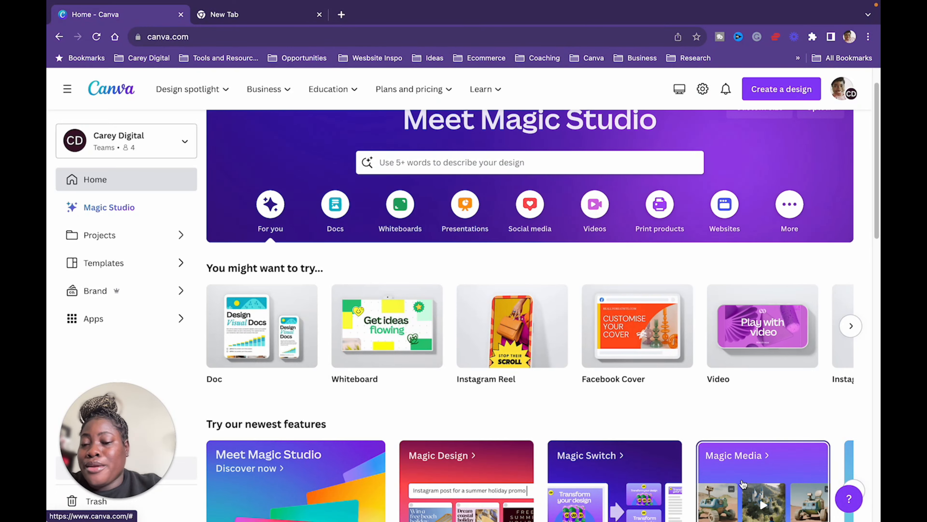
click(743, 484)
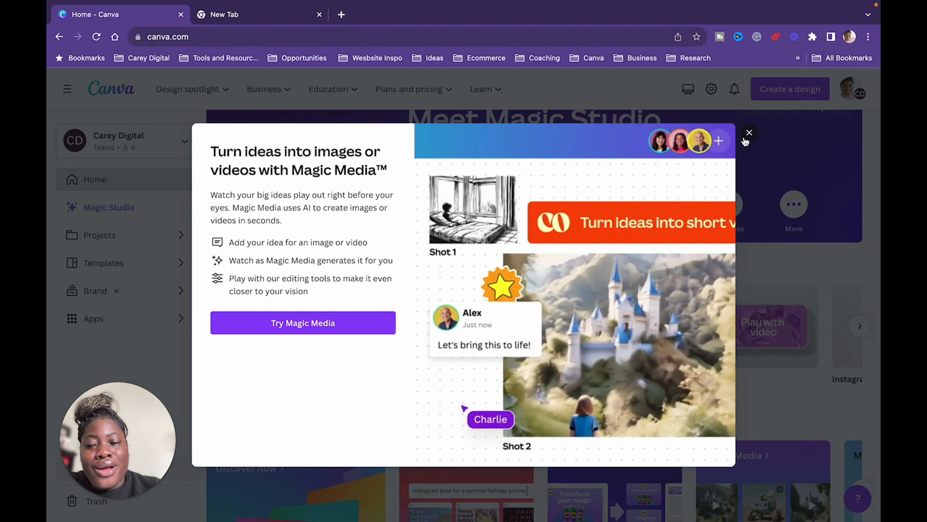
click(749, 133)
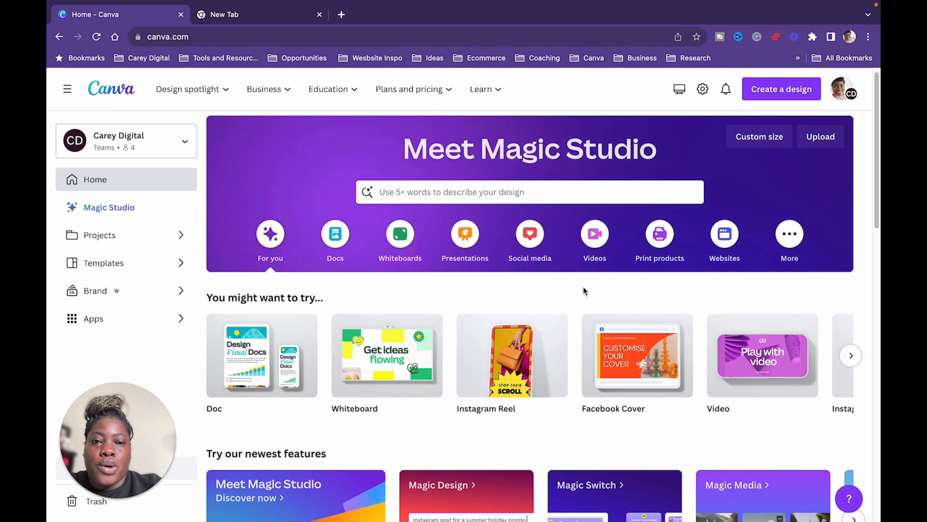
Create a new blank Mobile Video design from the video formats
scroll(584, 291, up, 1)
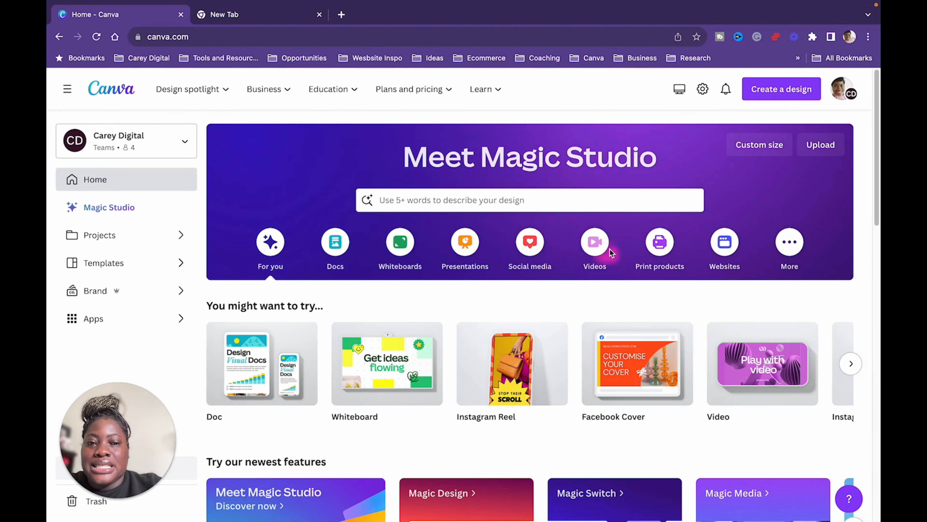
click(593, 245)
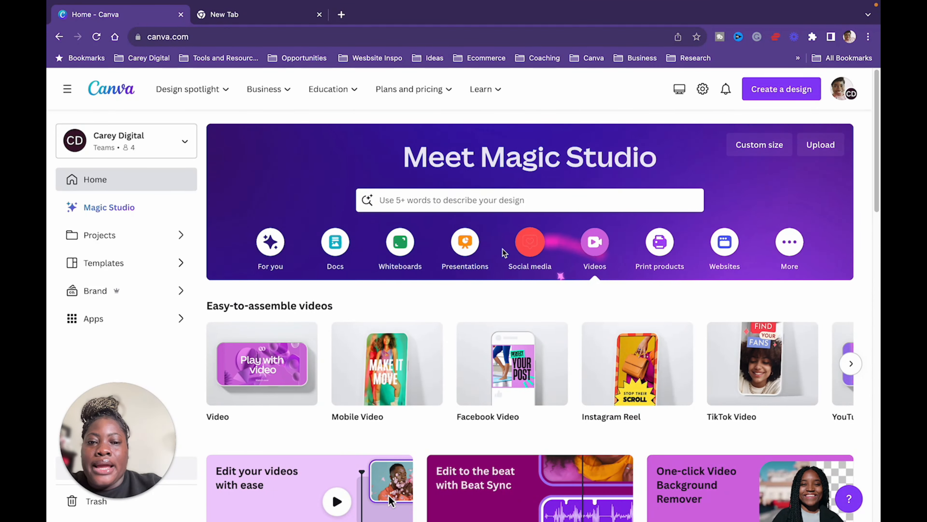
click(672, 394)
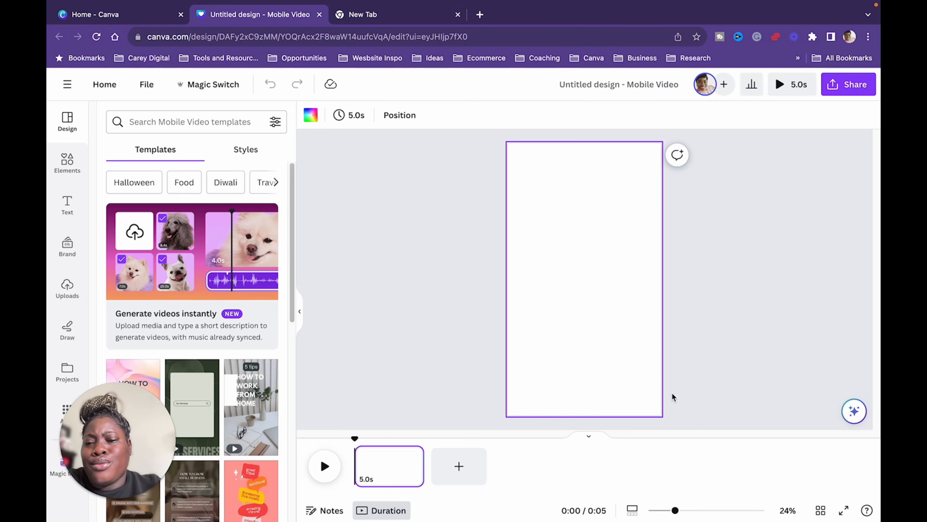
drag(117, 438, 790, 415)
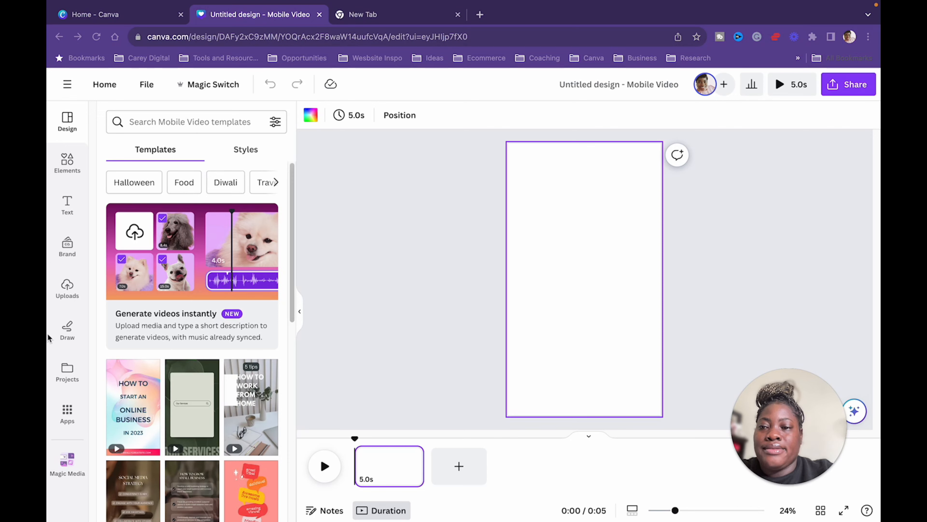
Open the Videos category of the design elements
click(67, 166)
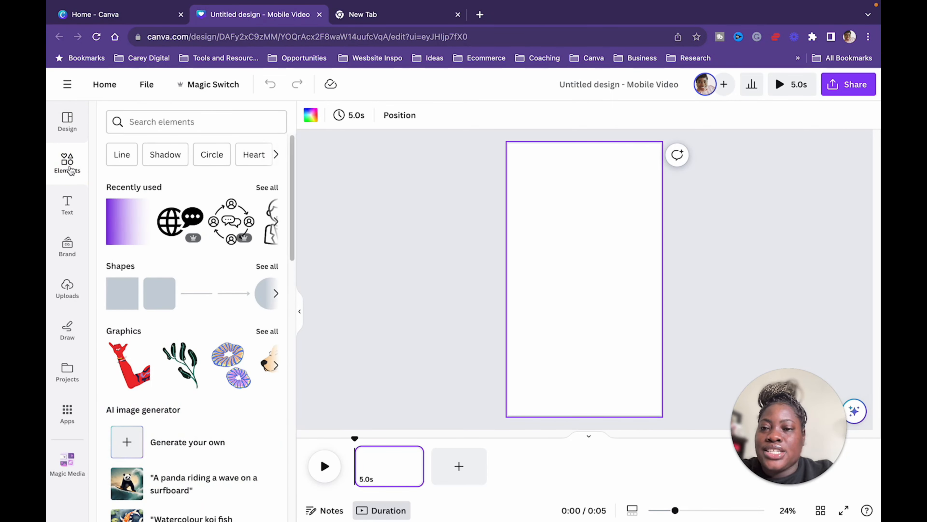
scroll(179, 250, down, 10)
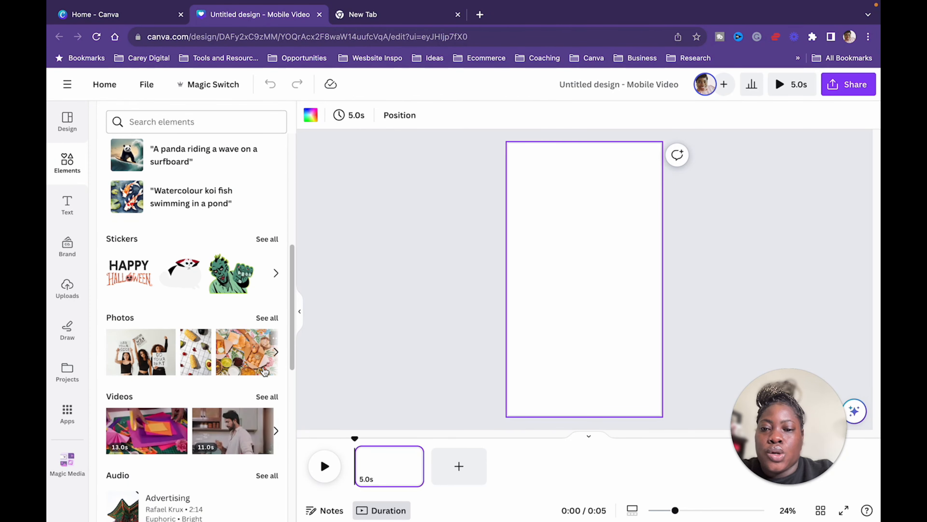
click(266, 397)
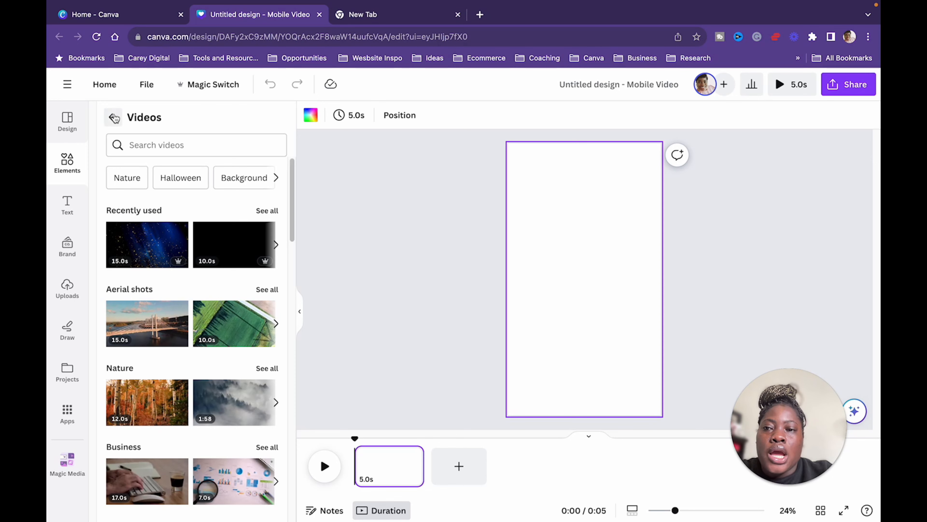
click(114, 117)
click(199, 124)
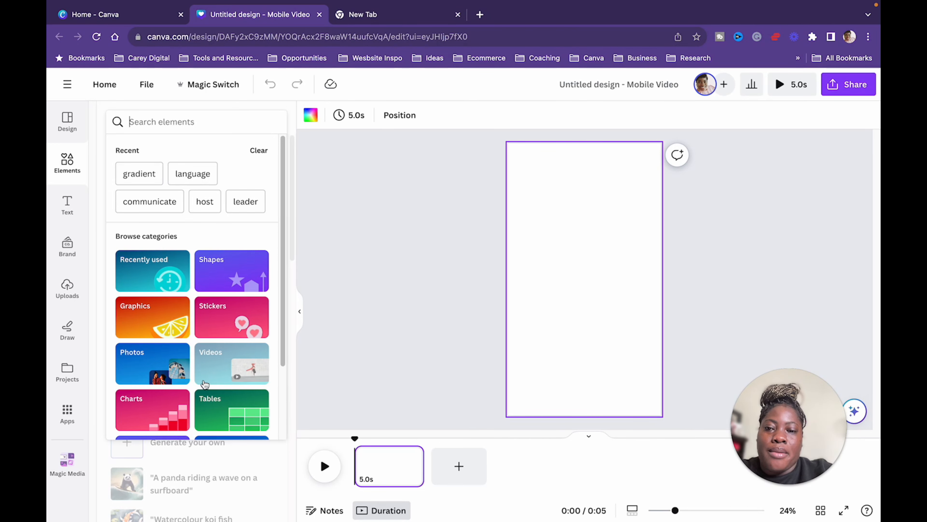
click(220, 361)
Search the stock videos for "woman entrepreneur"
click(212, 146)
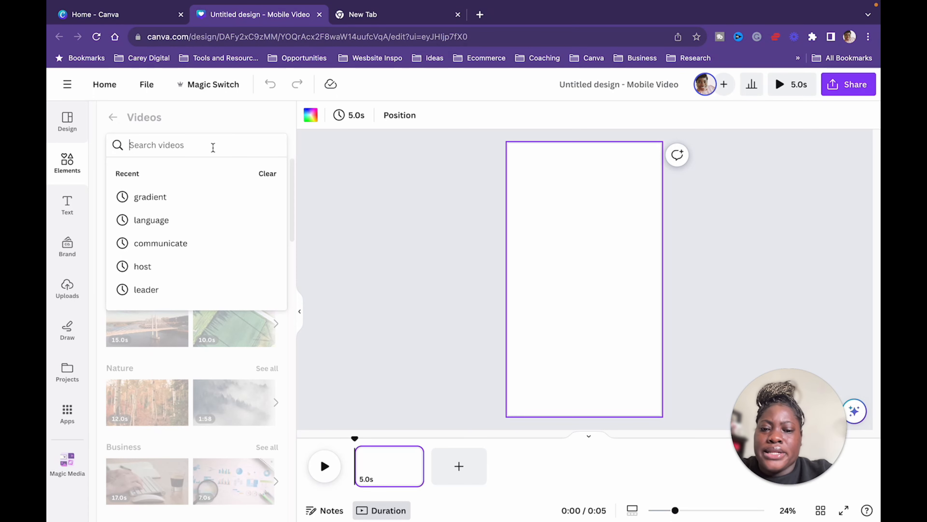
text(entrepreneur)
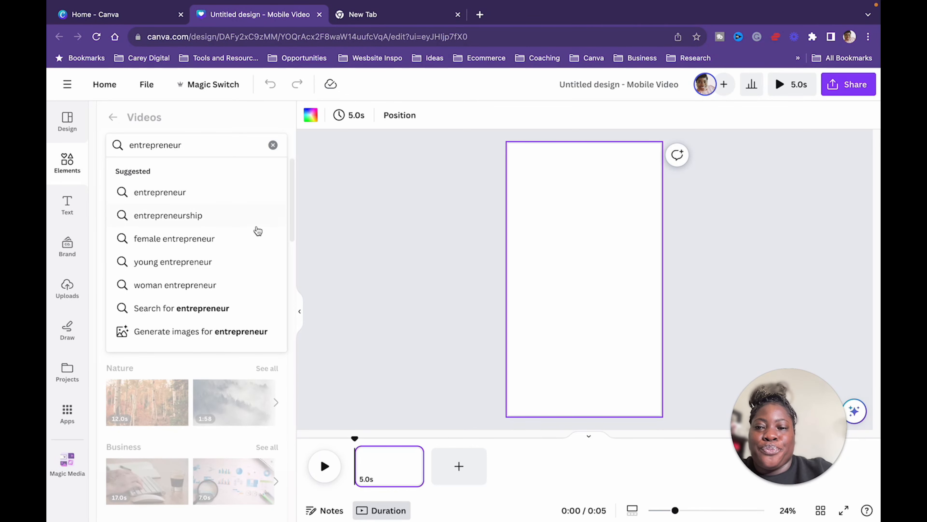
click(231, 284)
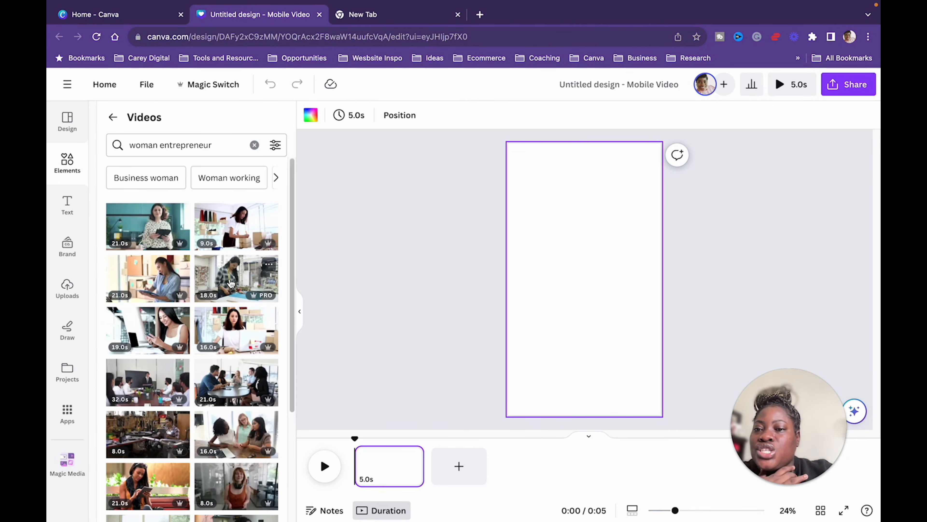
drag(233, 229, 564, 215)
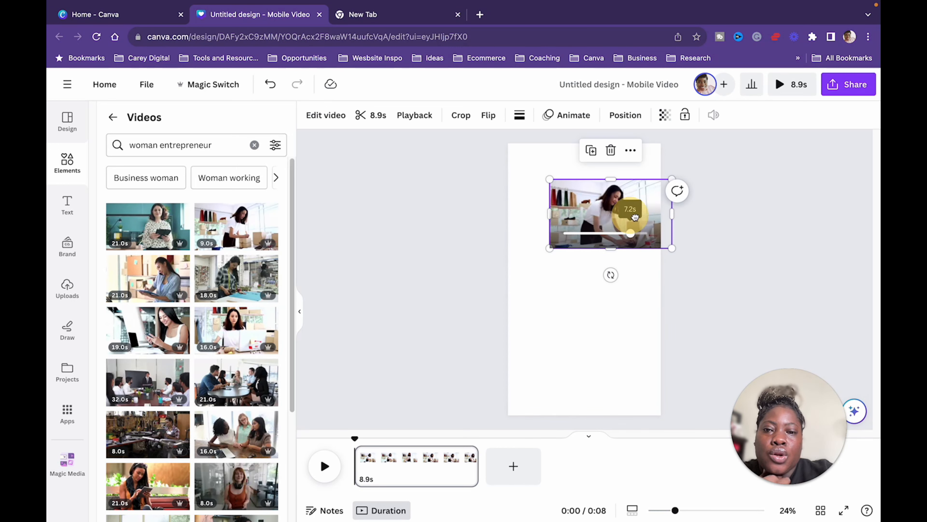
click(629, 208)
key(BackSpace)
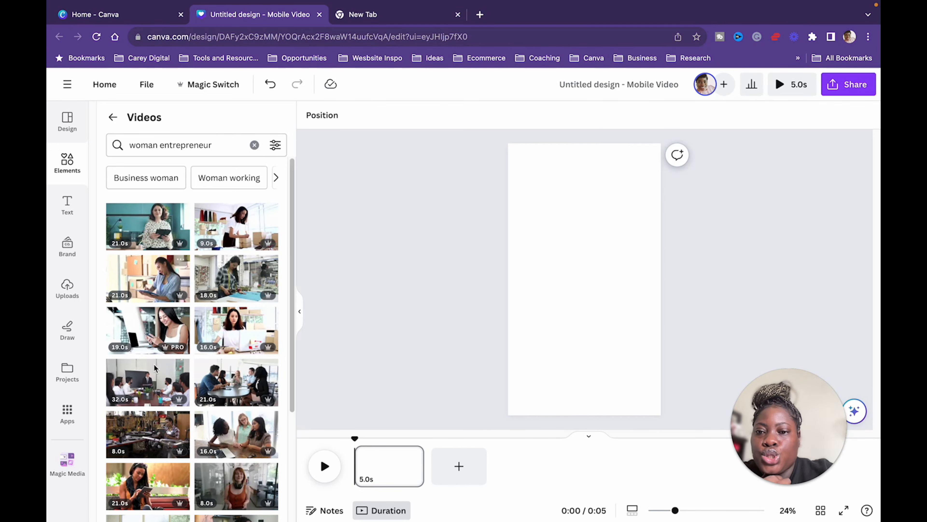
Browse the "woman entrepreneur" video results for suitable clips
scroll(202, 370, down, 3)
scroll(202, 369, down, 8)
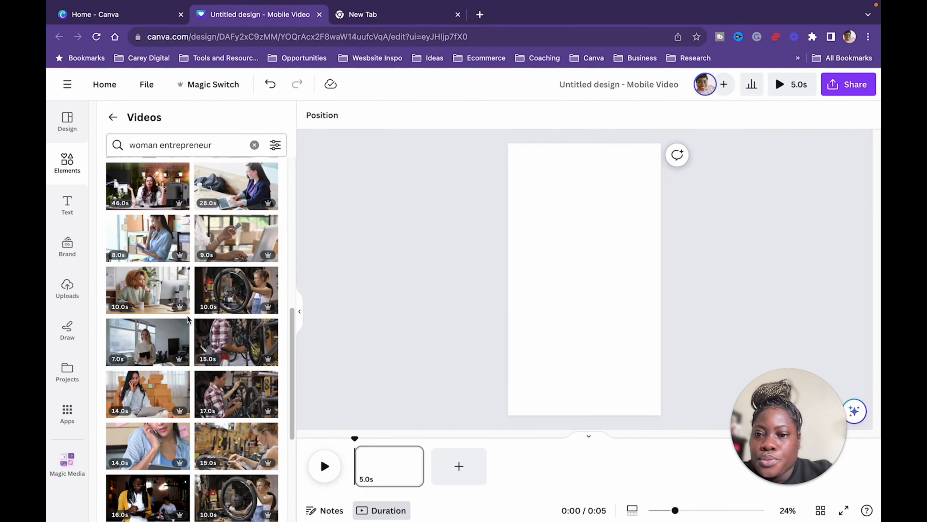
scroll(202, 370, down, 4)
scroll(201, 334, down, 6)
scroll(194, 331, down, 4)
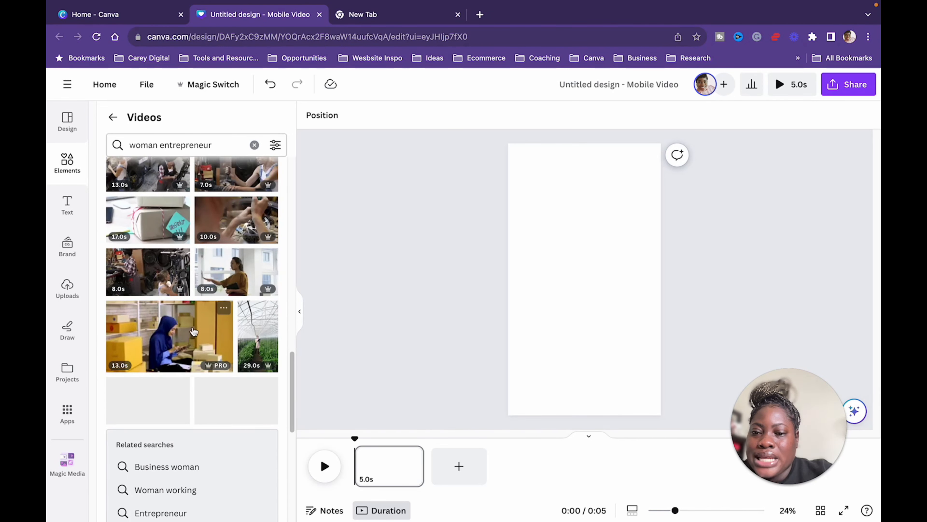
scroll(174, 411, down, 9)
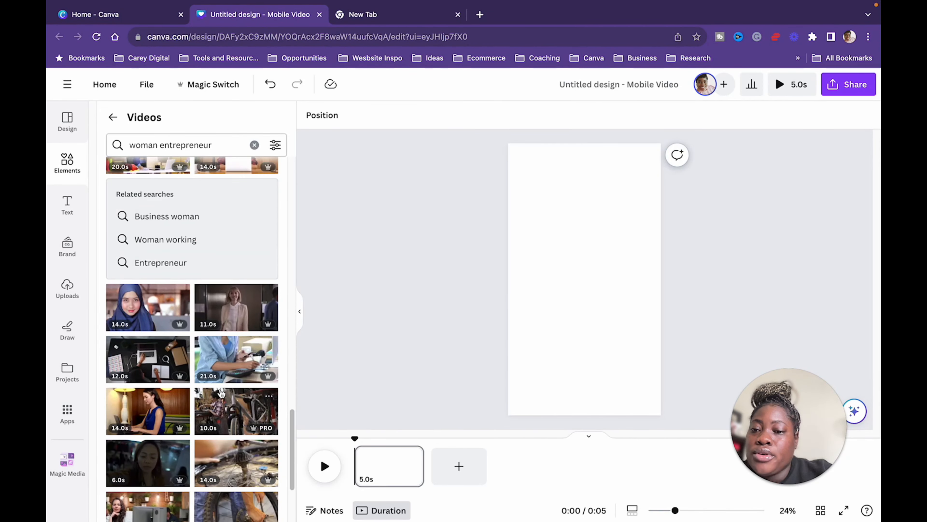
scroll(182, 182, up, 9)
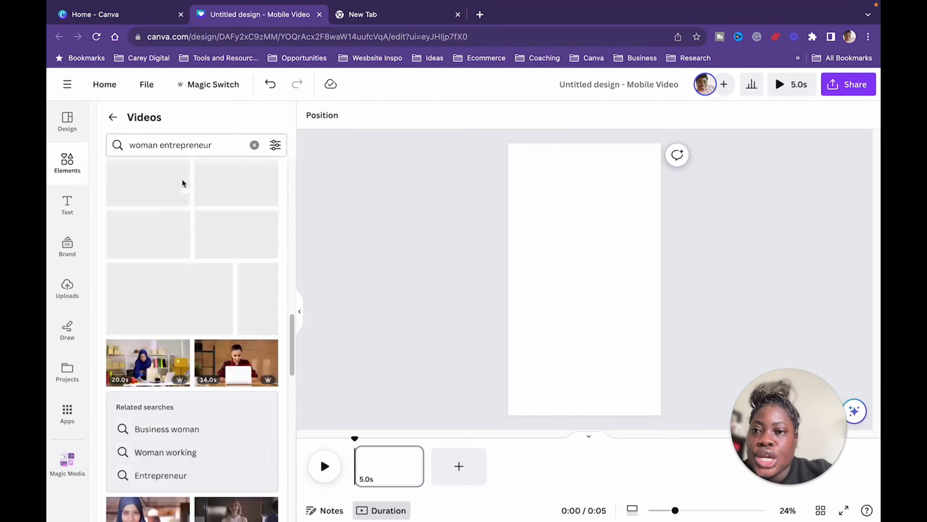
Refine the stock video search to "african american woman entrepreneur"
click(131, 146)
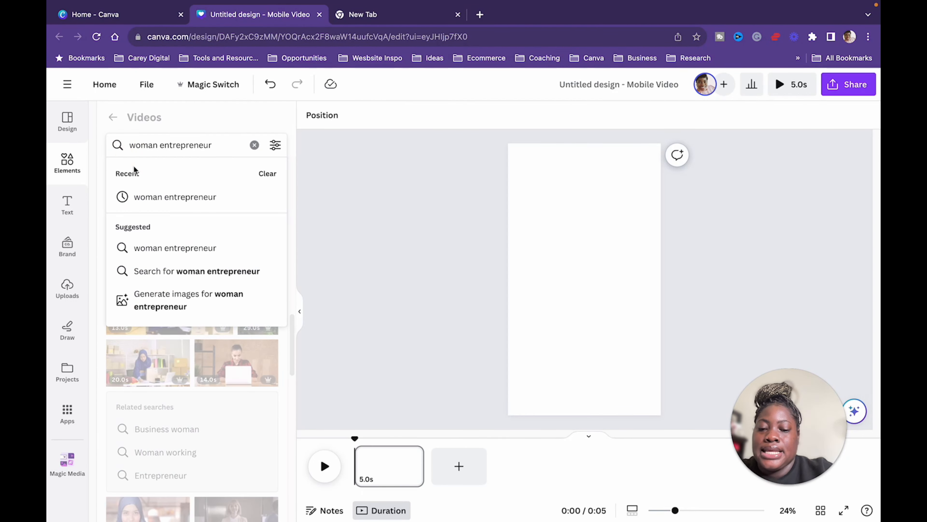
text(african american)
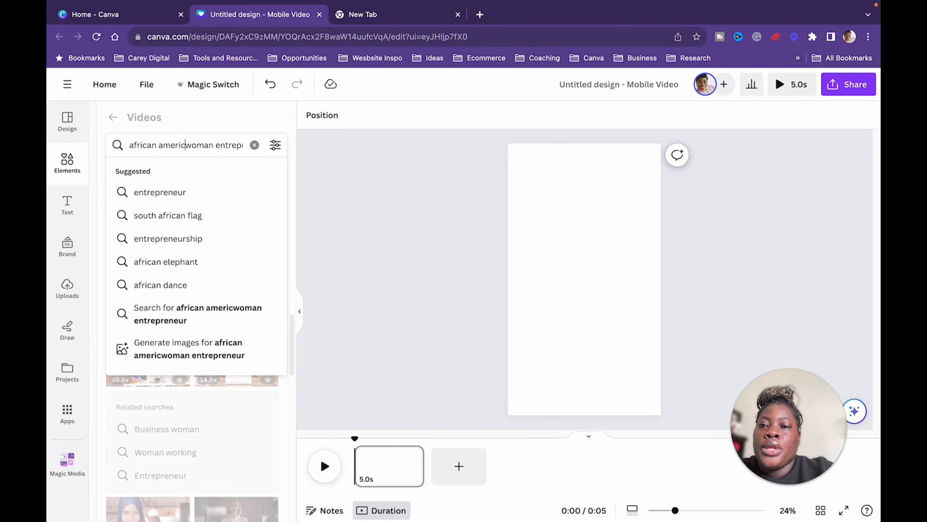
key(Return)
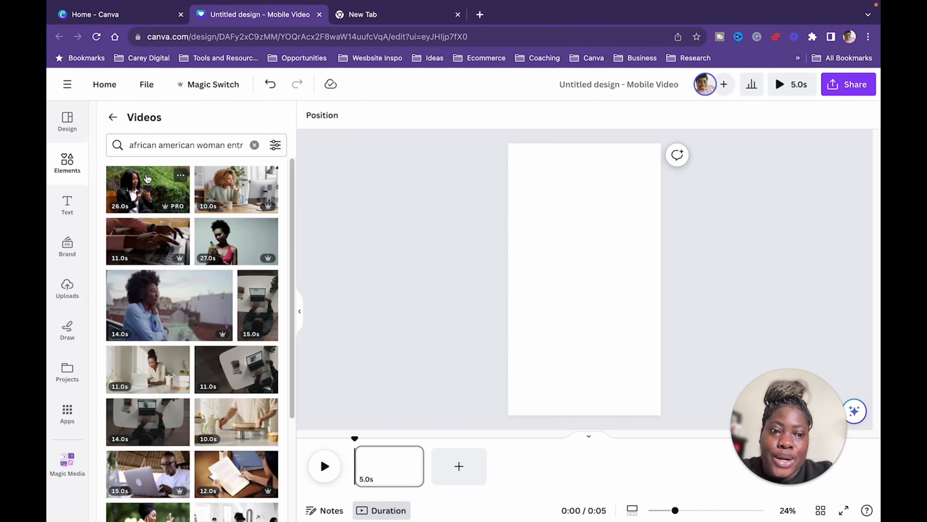
Add the 26-second clip of the woman outdoors in a black blazer, enlarge it to fill the page, and reframe the crop on her
click(151, 186)
drag(600, 272, 585, 171)
drag(573, 213, 593, 418)
drag(632, 278, 678, 265)
double_click(616, 252)
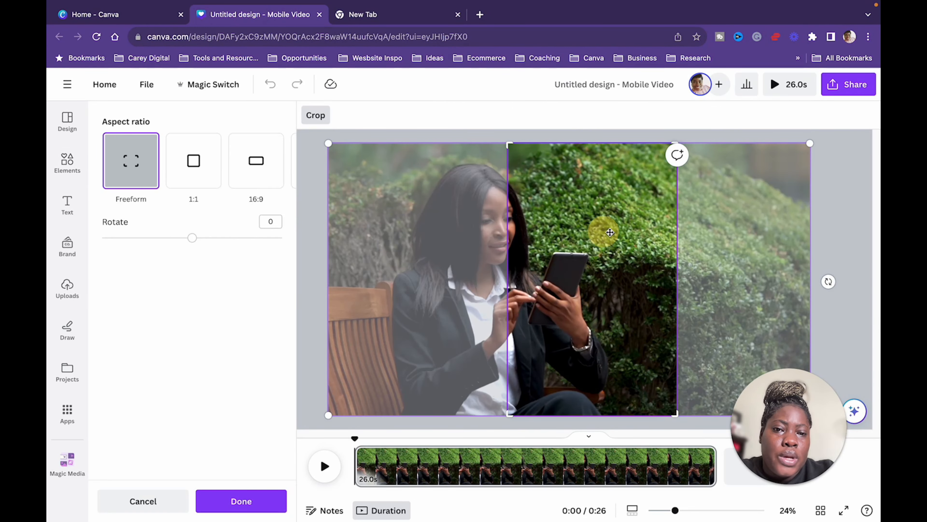
drag(600, 232, 679, 225)
click(317, 272)
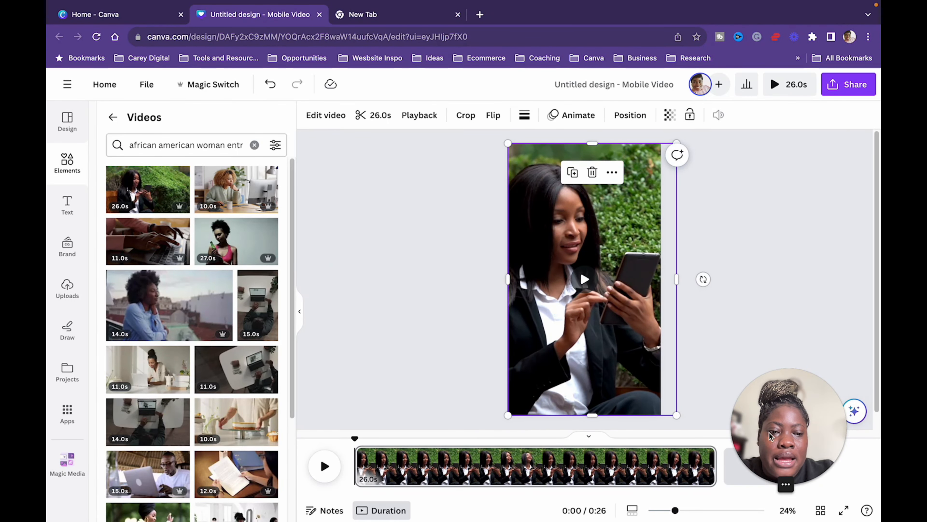
Add a second page filled with the 10-second clip of the curly-haired woman at a desk, reframing the crop on her
drag(793, 433, 813, 323)
click(735, 468)
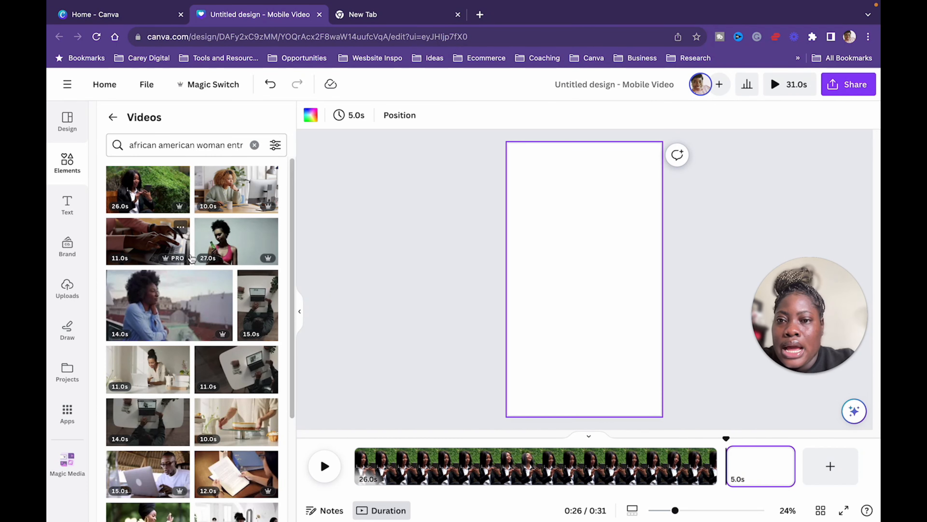
click(230, 182)
drag(613, 282, 598, 180)
drag(568, 212, 559, 416)
drag(630, 277, 684, 278)
double_click(619, 215)
drag(618, 216, 682, 213)
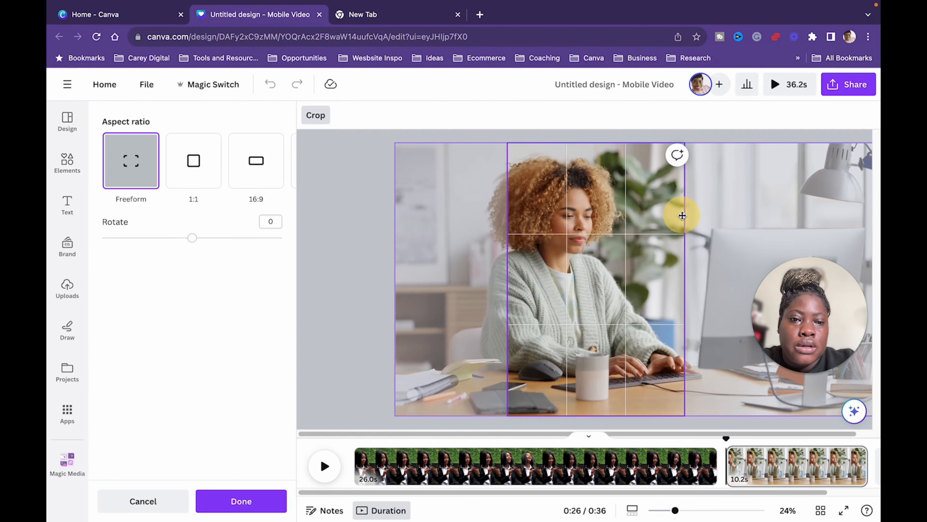
key(Return)
Add a third page filled with the 15-second clip of the woman in the yellow sweater, reframing the crop on her
scroll(838, 464, right, 2)
click(838, 464)
scroll(175, 273, down, 5)
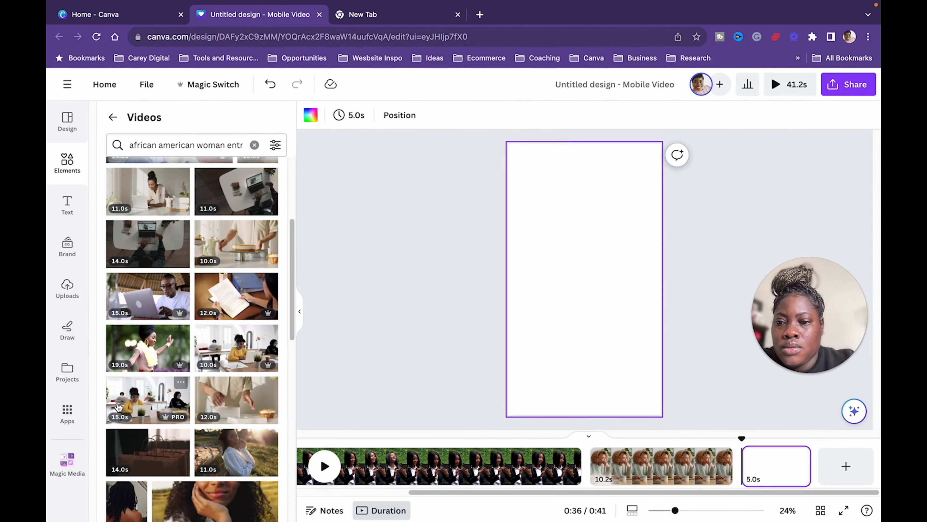
drag(147, 388, 562, 144)
drag(570, 213, 567, 419)
drag(631, 281, 708, 273)
double_click(606, 215)
drag(605, 216, 714, 214)
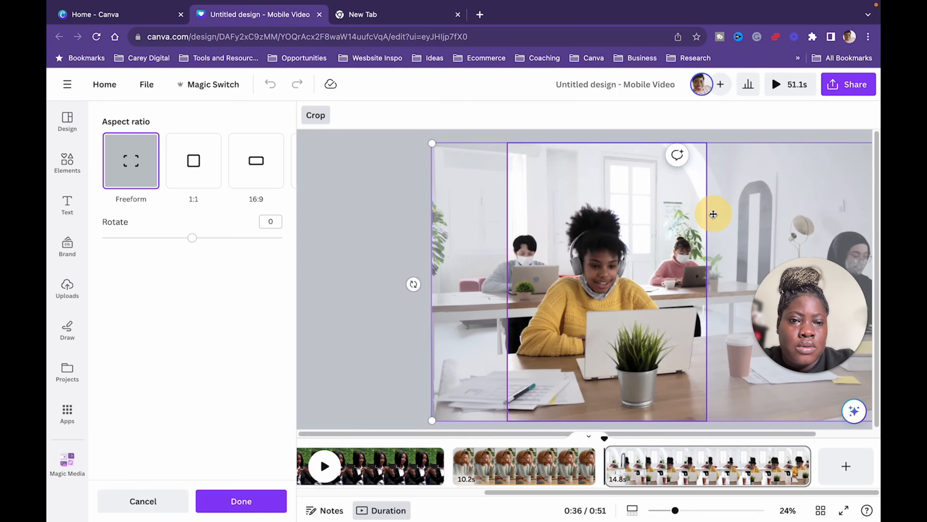
click(374, 291)
Trim the first page's clip of the woman outdoors to about 18.8 seconds
drag(563, 505, 368, 503)
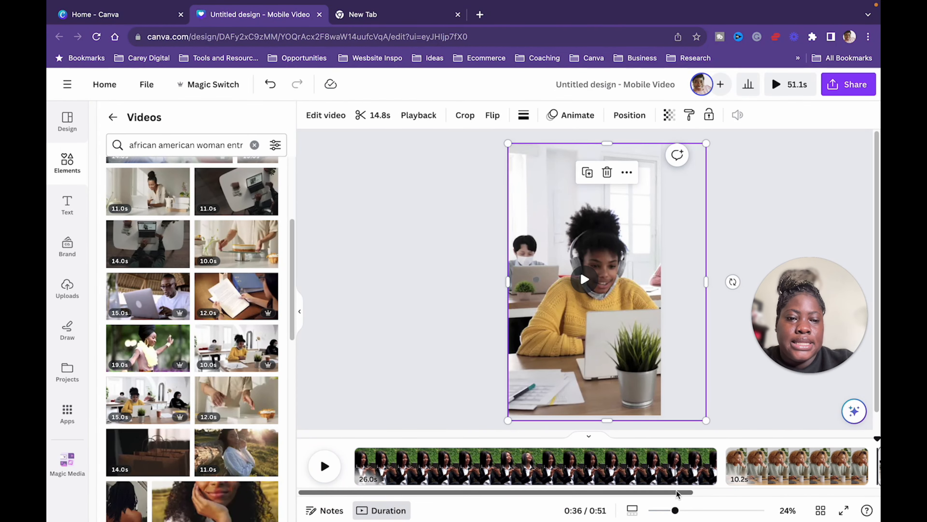
drag(716, 466, 617, 466)
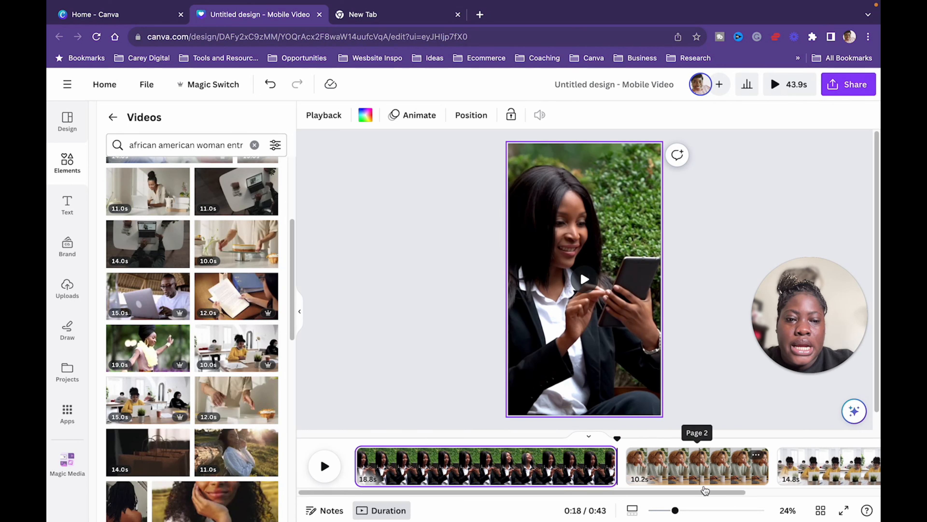
Add a blank 5-second page and move it to the beginning of the video
scroll(767, 466, right, 3)
click(851, 466)
drag(866, 473, 430, 472)
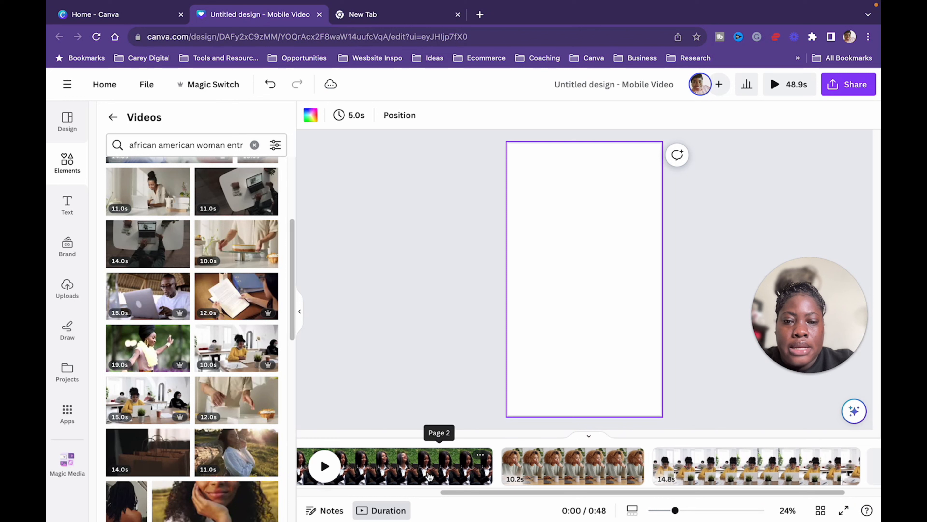
drag(544, 493, 372, 491)
Apply the "10 Steps for a Better Marketing Strategy" Mobile Video template to the blank first page
click(421, 462)
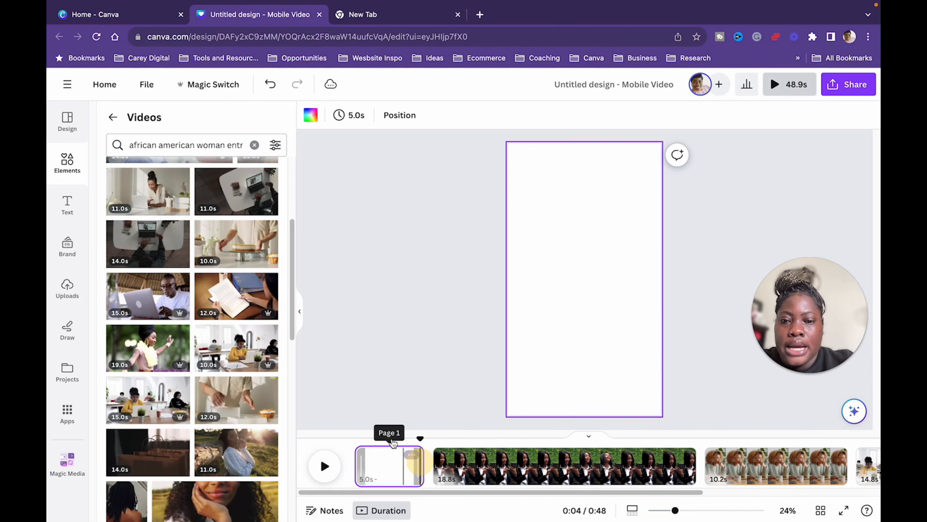
click(57, 117)
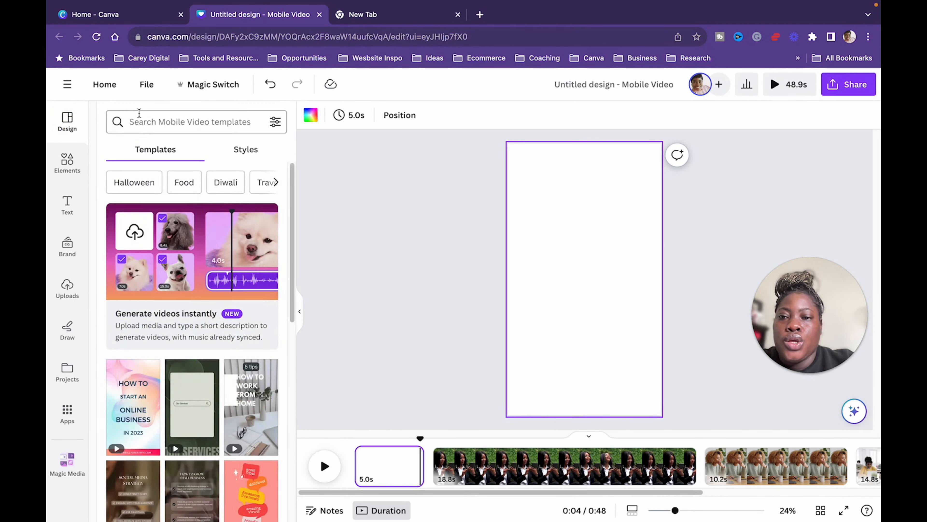
click(148, 120)
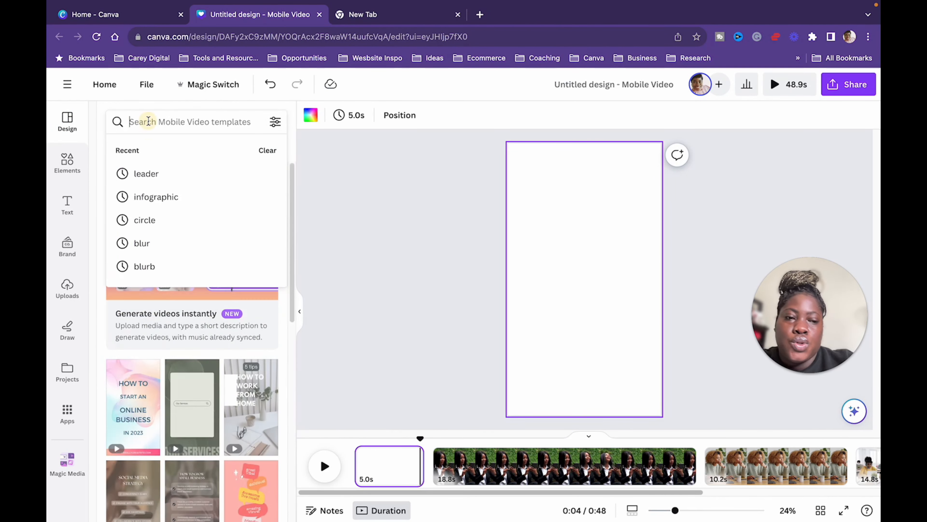
click(269, 334)
scroll(252, 321, down, 3)
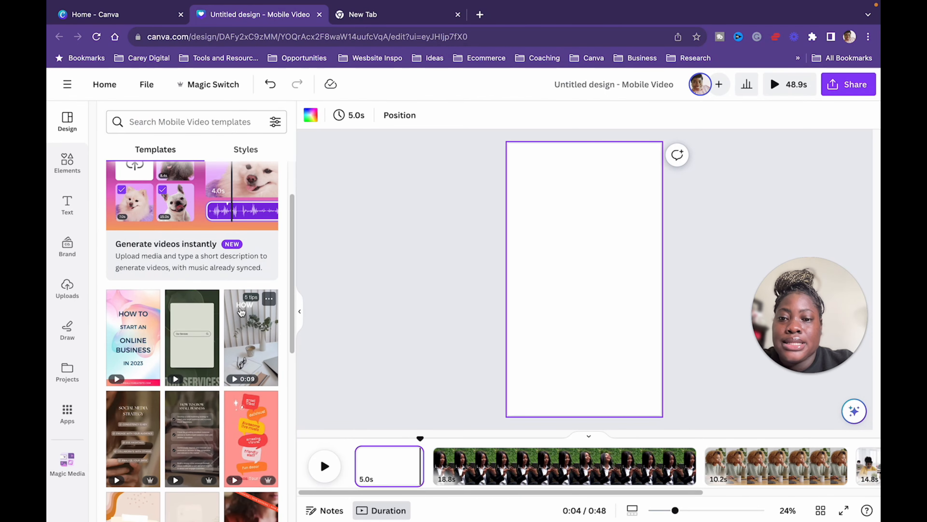
scroll(241, 311, down, 5)
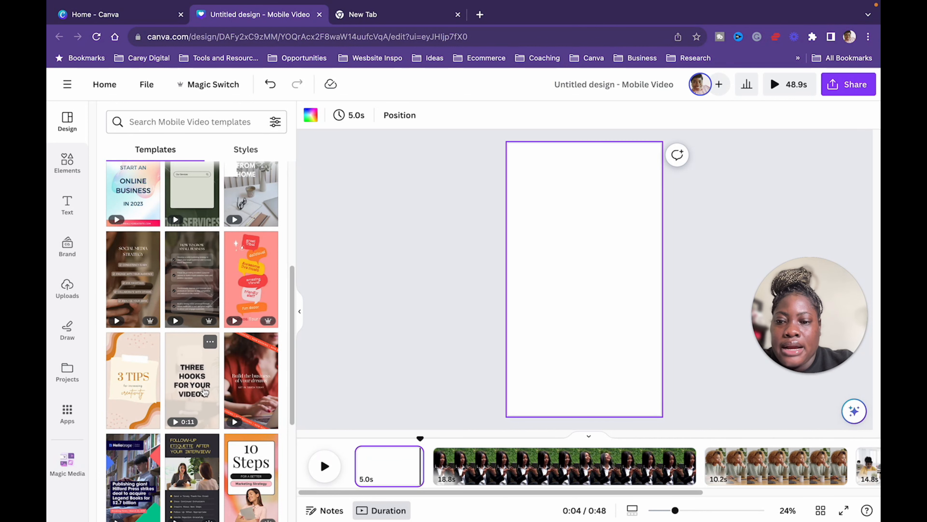
scroll(252, 420, down, 1)
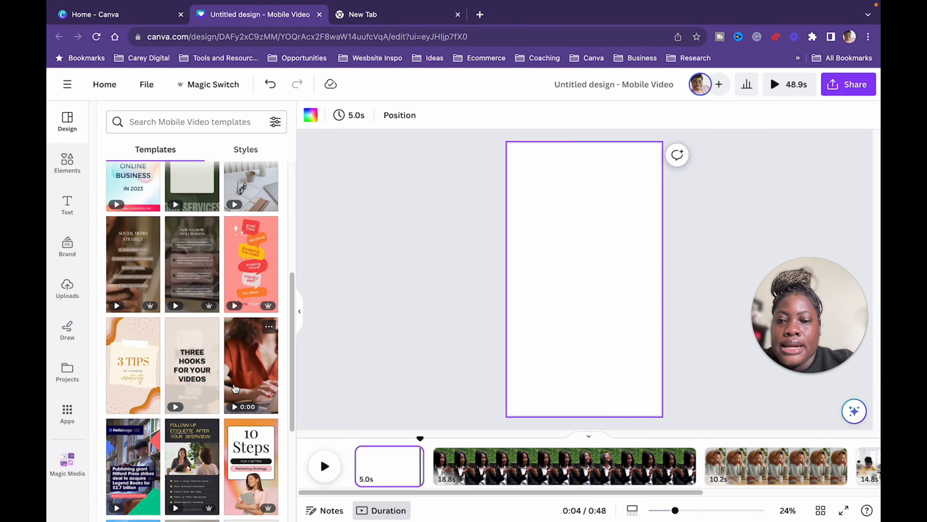
click(261, 443)
Delete the photo of the woman holding a laptop from the first page
click(583, 145)
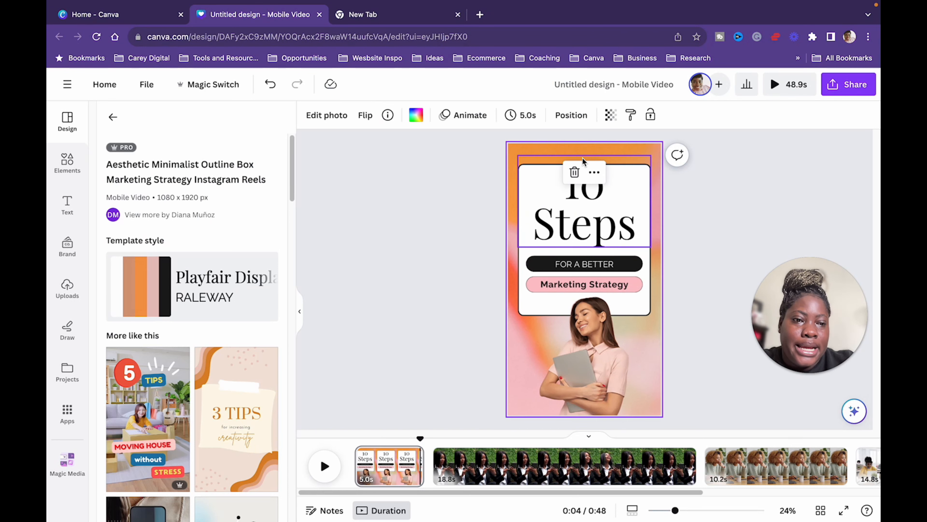
click(583, 157)
click(588, 150)
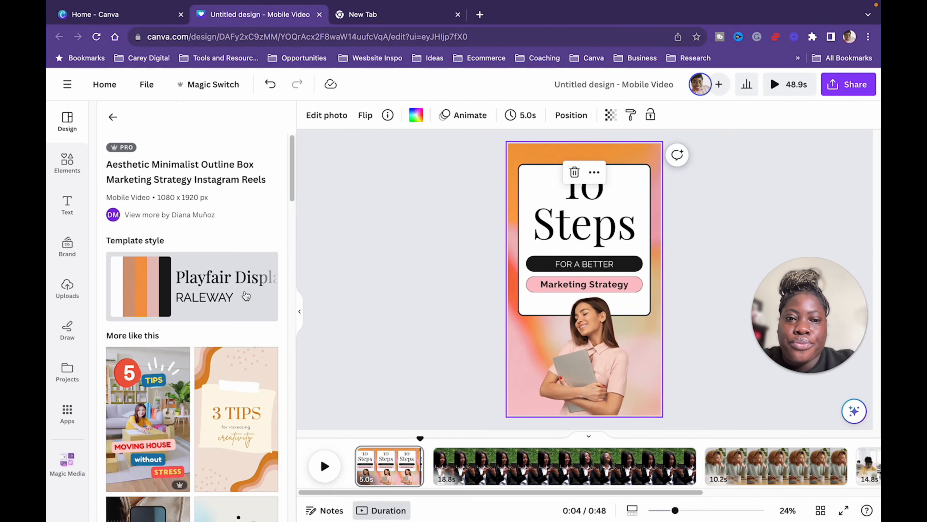
click(587, 357)
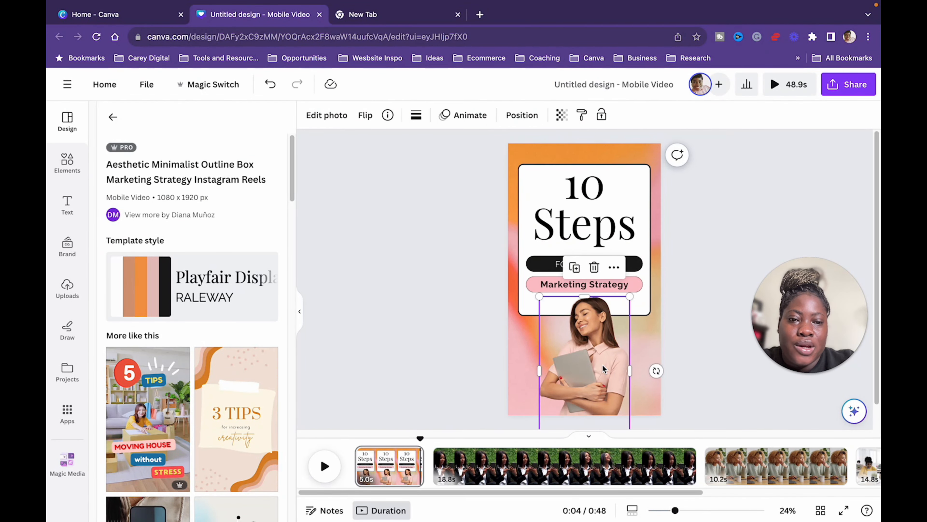
key(Delete)
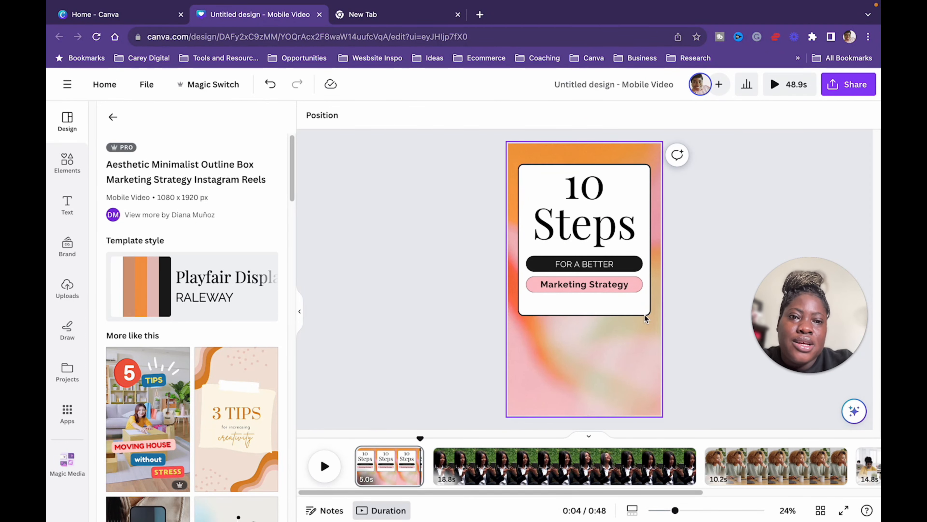
Shrink the white title card together with its texts slightly and move the group to the middle of the page
click(572, 211)
click(695, 256)
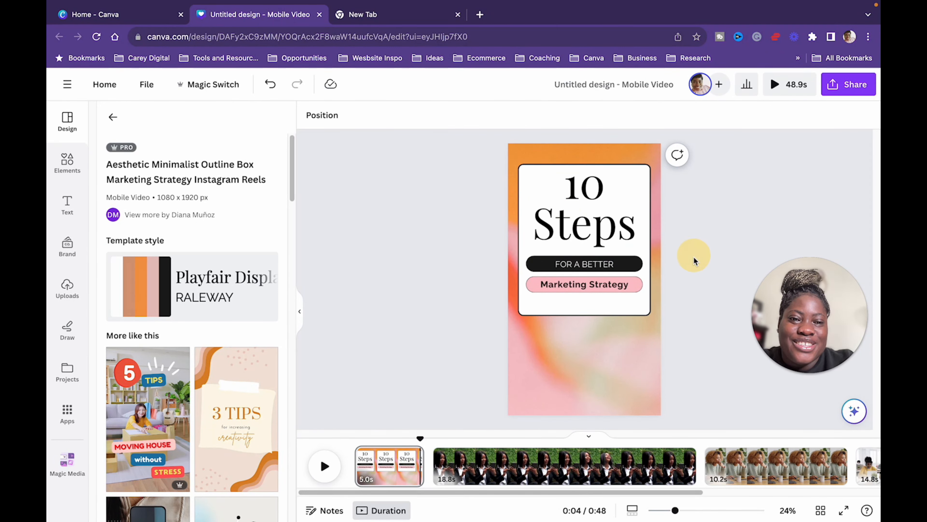
drag(674, 331, 582, 215)
drag(513, 191, 519, 197)
click(681, 215)
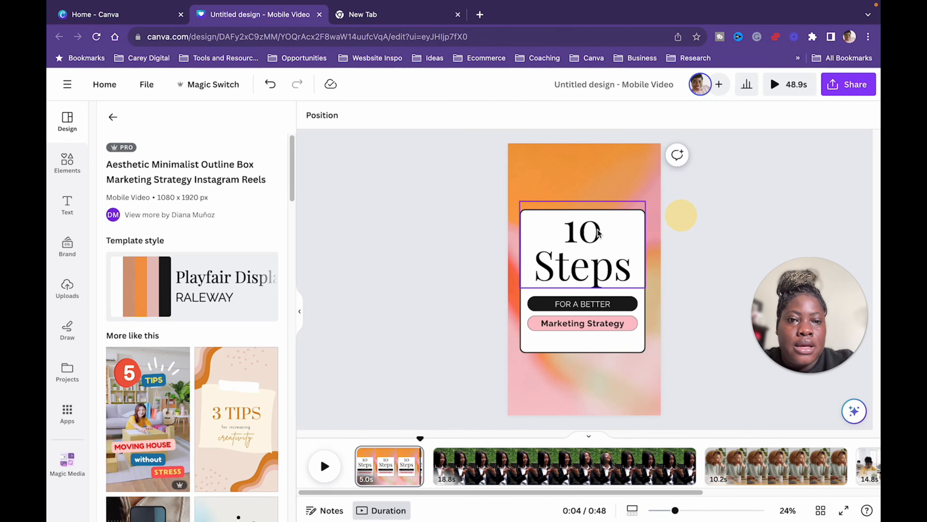
Change the "10 Steps" title to "3 Tips" and move it down to just above the black label
double_click(601, 235)
text(3 Tips)
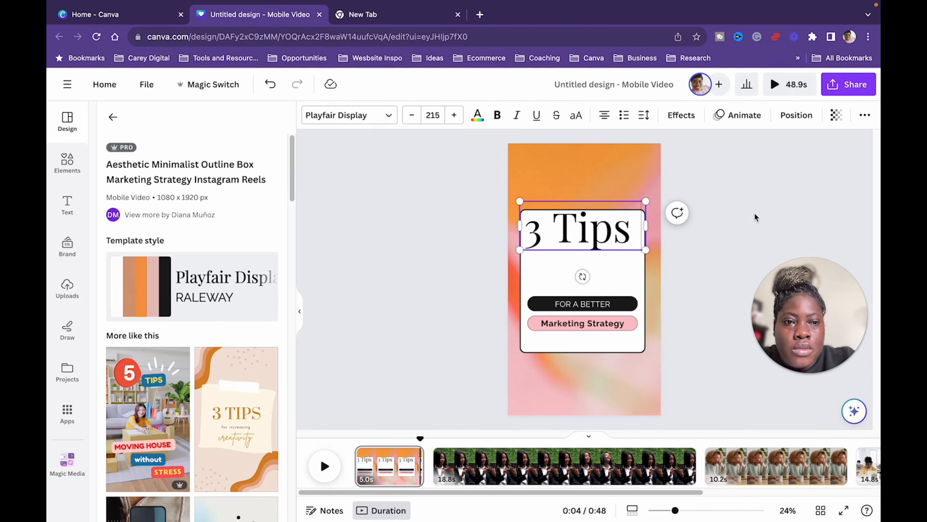
click(755, 216)
drag(620, 230, 621, 272)
Change the black label's text to "BUILDING AN" and the pink label's text to "ONLINE BUSINESS"
double_click(616, 306)
text(BUILDING AN)
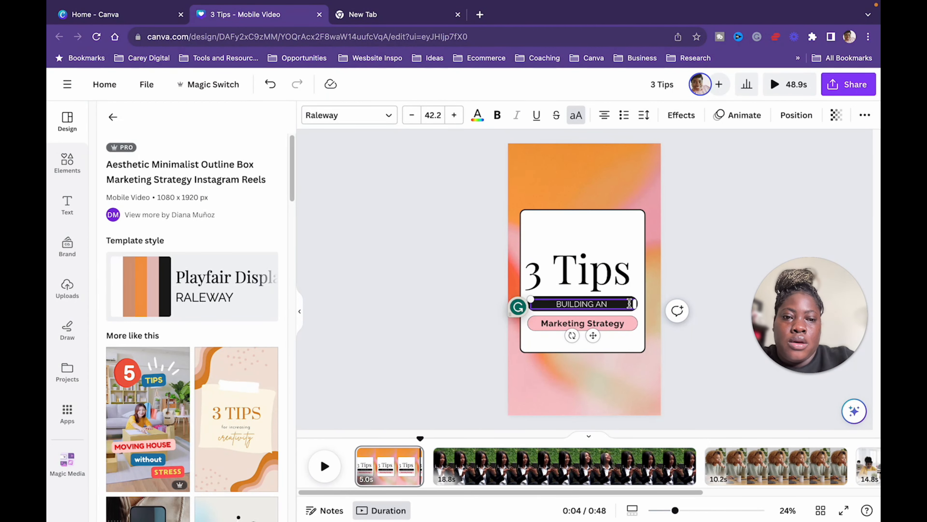
click(606, 325)
double_click(606, 325)
text(on)
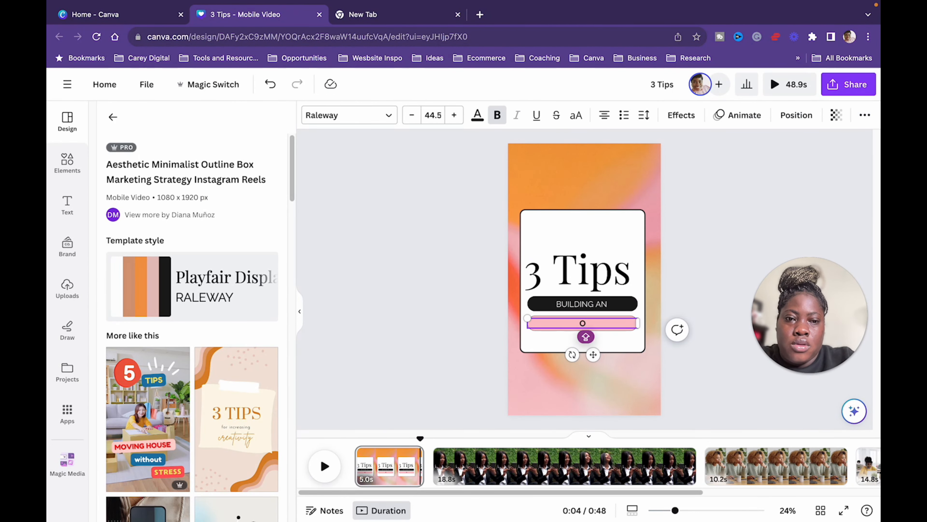
text(NLINE BUSINESS)
click(606, 380)
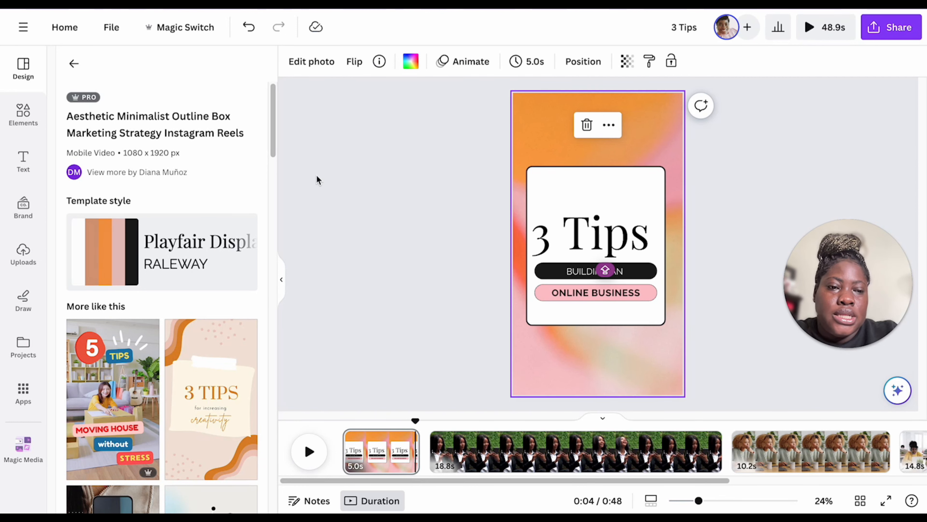
Shuffle the Wellness Brand colour palette on the first page until the card is dark green with a light green title and light blue labels
click(23, 206)
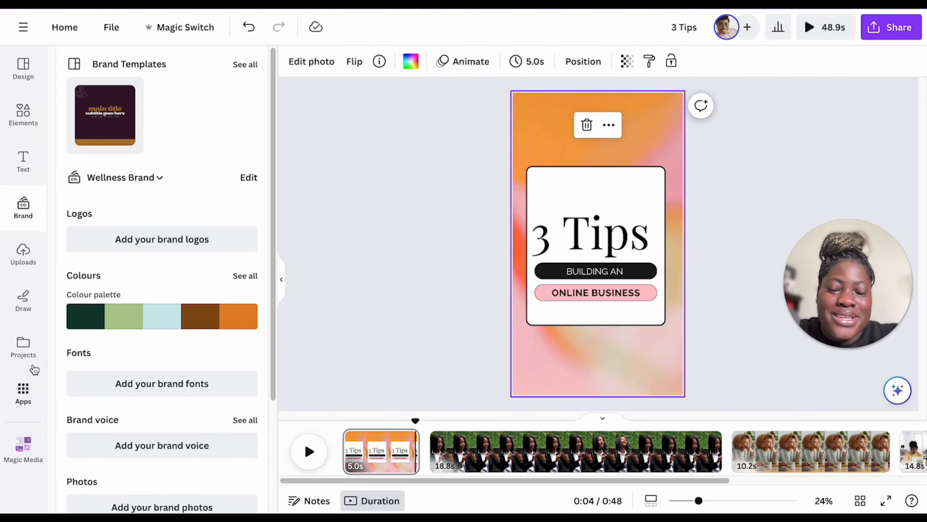
click(155, 318)
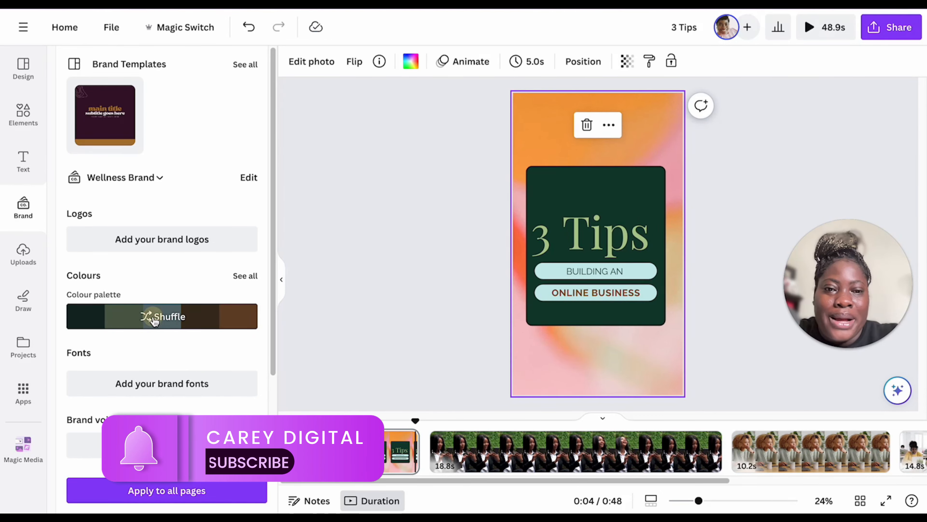
click(155, 317)
click(155, 317)
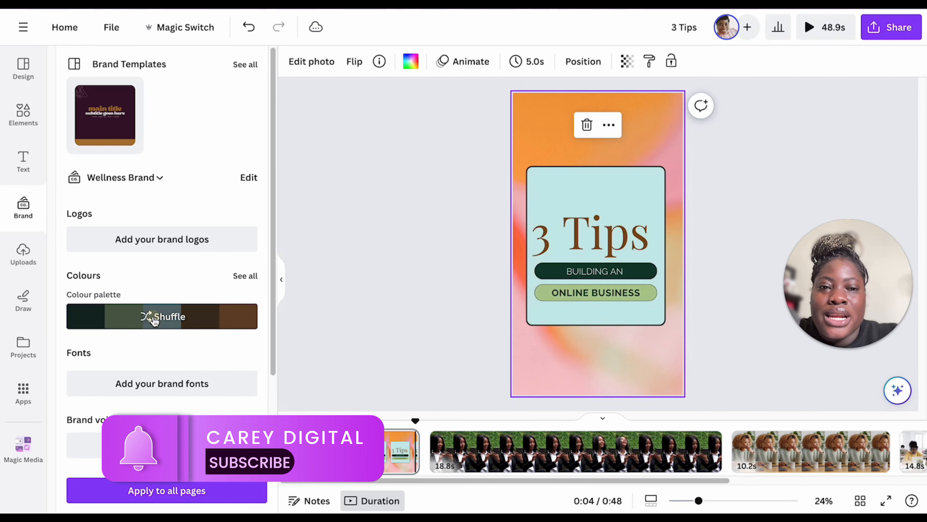
click(154, 317)
click(155, 317)
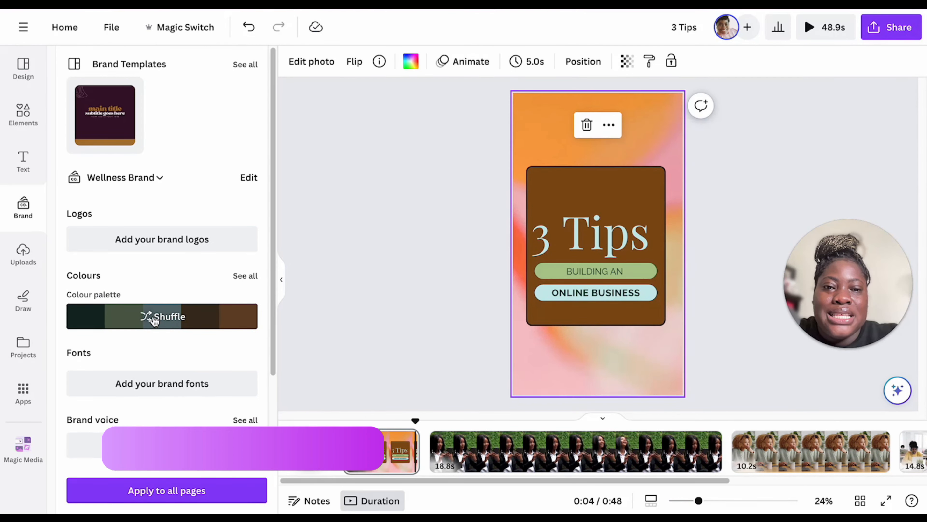
click(155, 317)
click(154, 317)
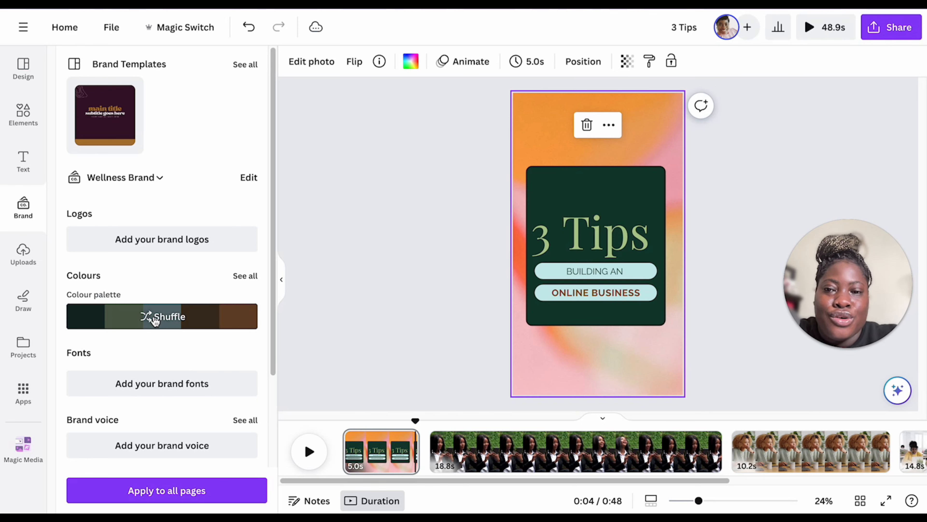
click(155, 317)
click(154, 318)
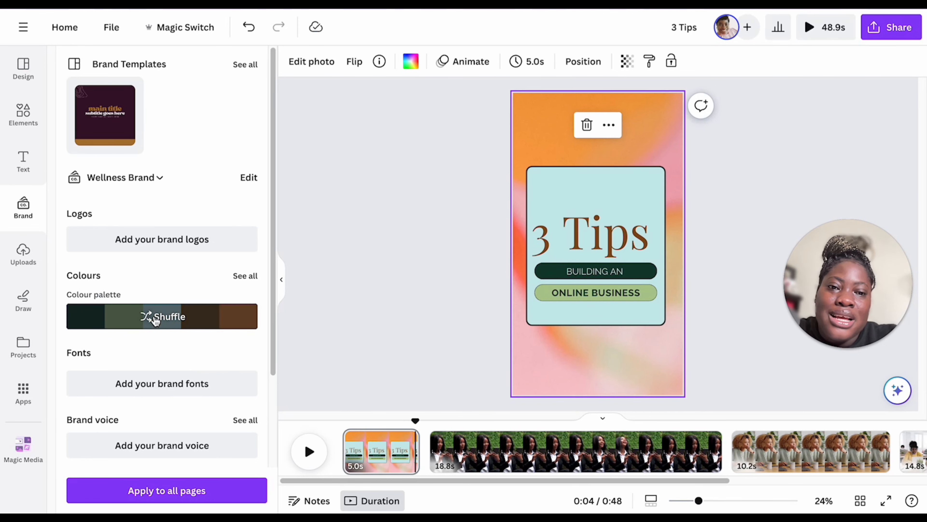
click(154, 317)
click(155, 318)
click(155, 318)
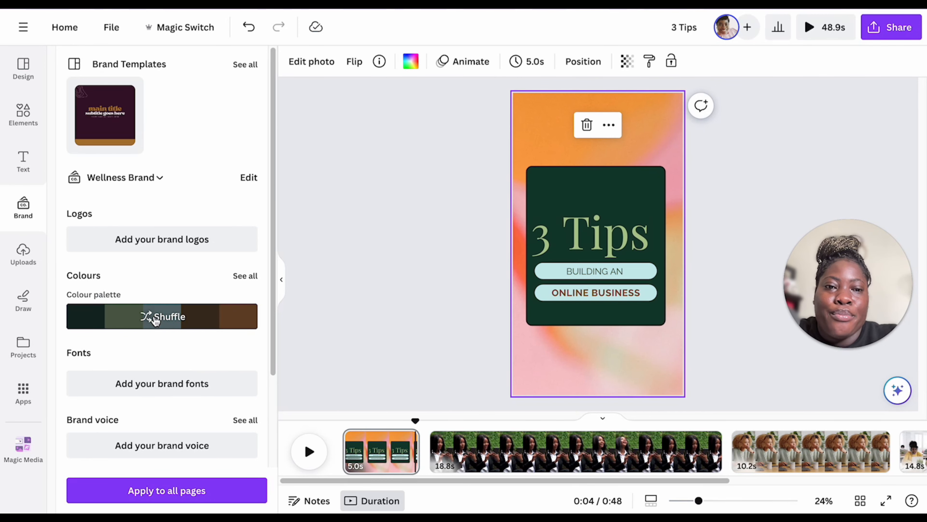
Set the "BUILDING AN" text to Poppins Light Regular and replace Raleway with it across the whole design
click(607, 246)
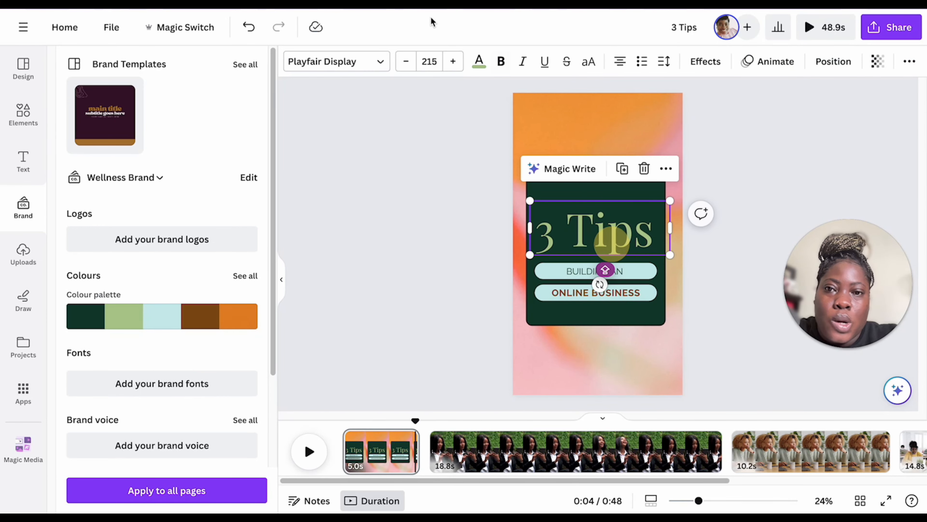
click(571, 278)
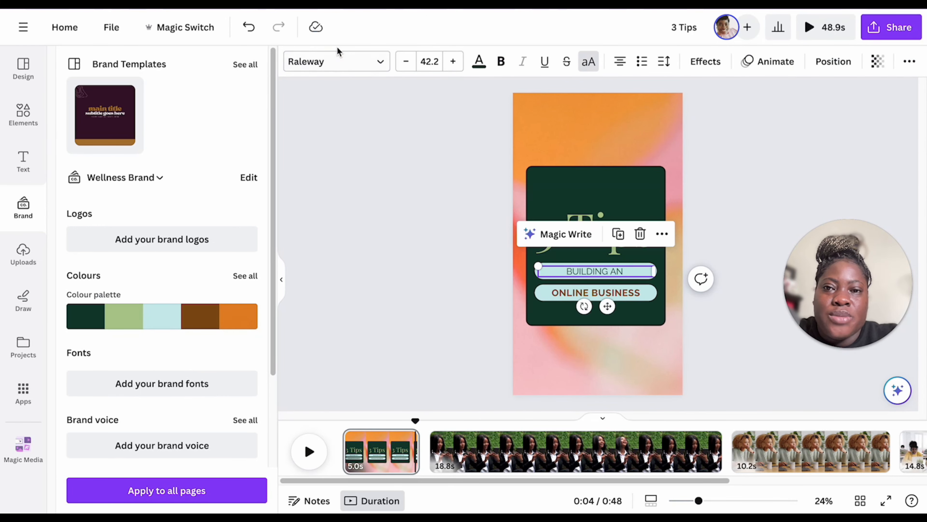
click(325, 63)
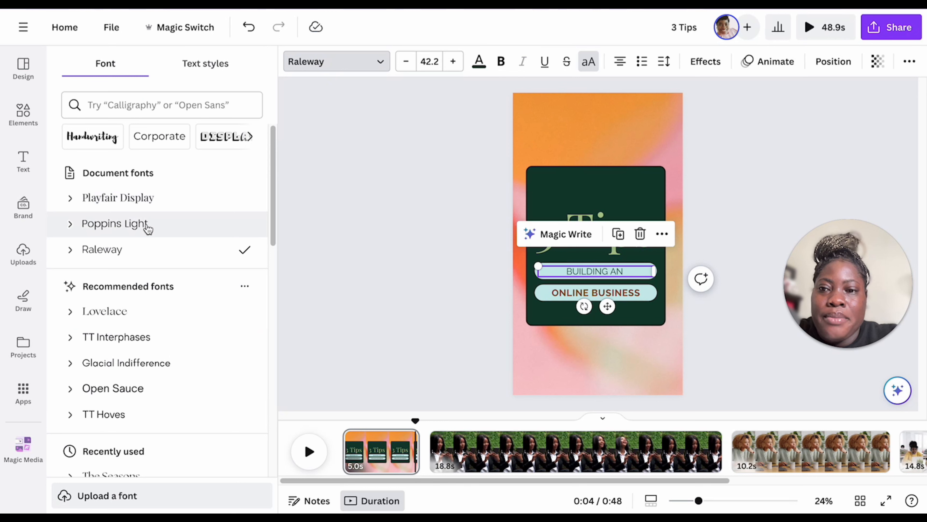
click(73, 223)
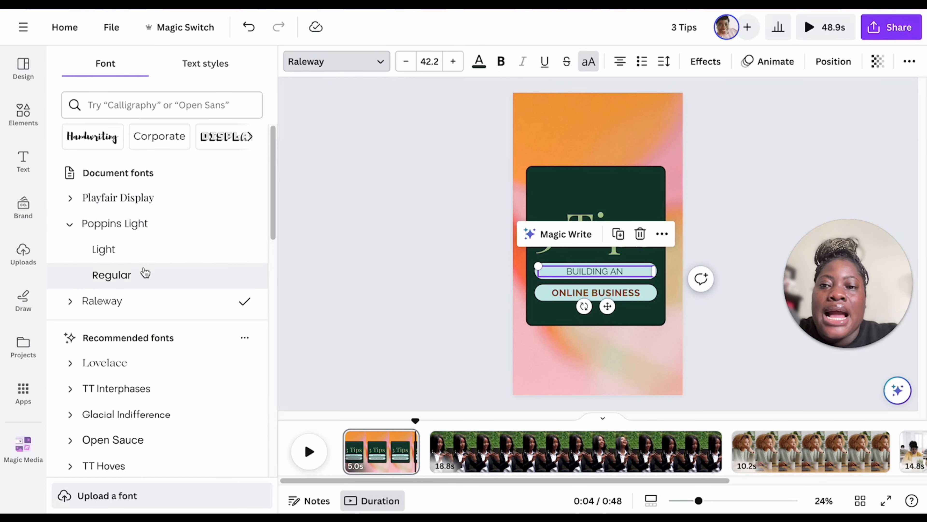
click(142, 278)
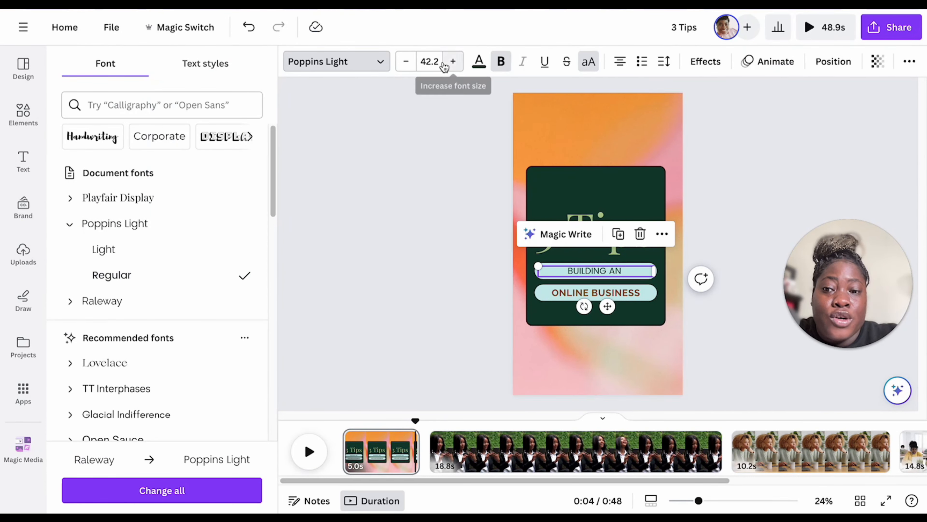
click(226, 491)
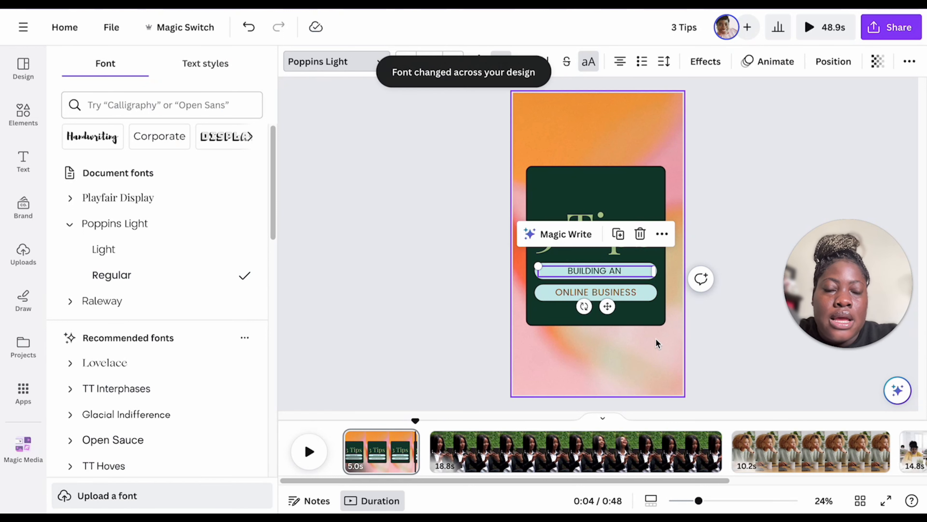
Enlarge the "BUILDING AN" text to font size 61
mouse_move(657, 271)
mouse_down()
mouse_move(617, 269)
mouse_move(651, 260)
mouse_up()
click(746, 220)
click(798, 201)
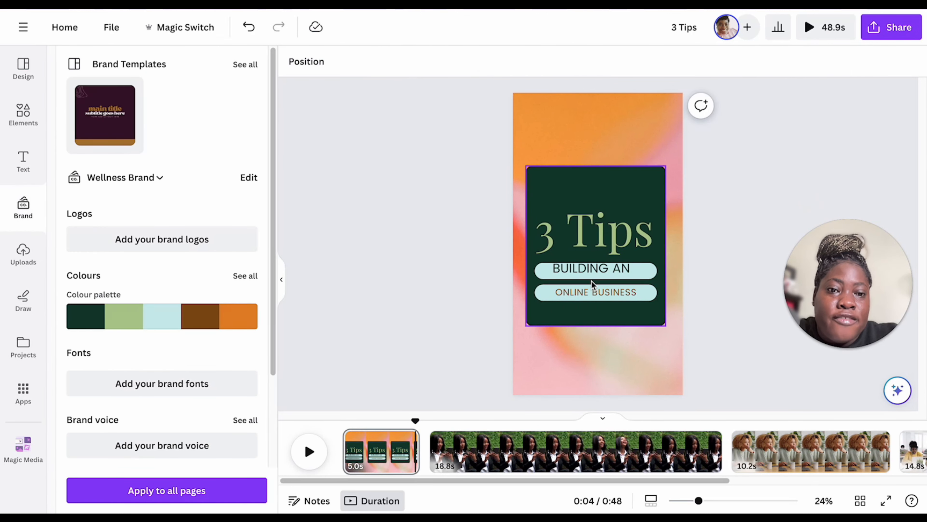
Copy the style of the "BUILDING AN" text onto the "ONLINE BUSINESS" text
click(602, 270)
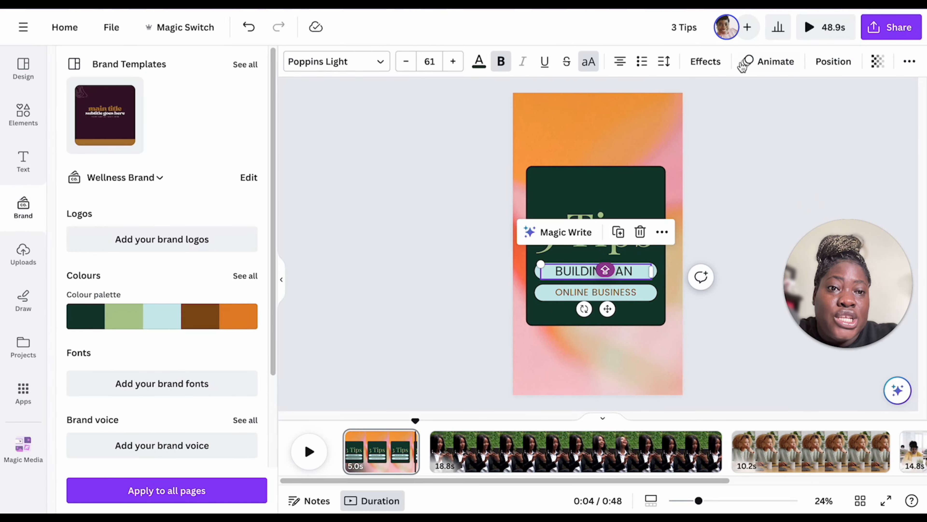
click(905, 62)
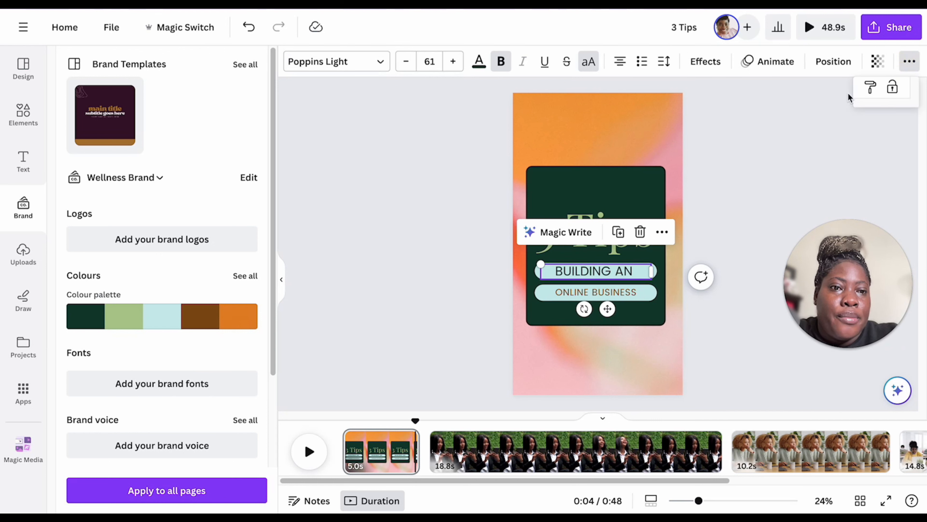
click(874, 87)
click(620, 297)
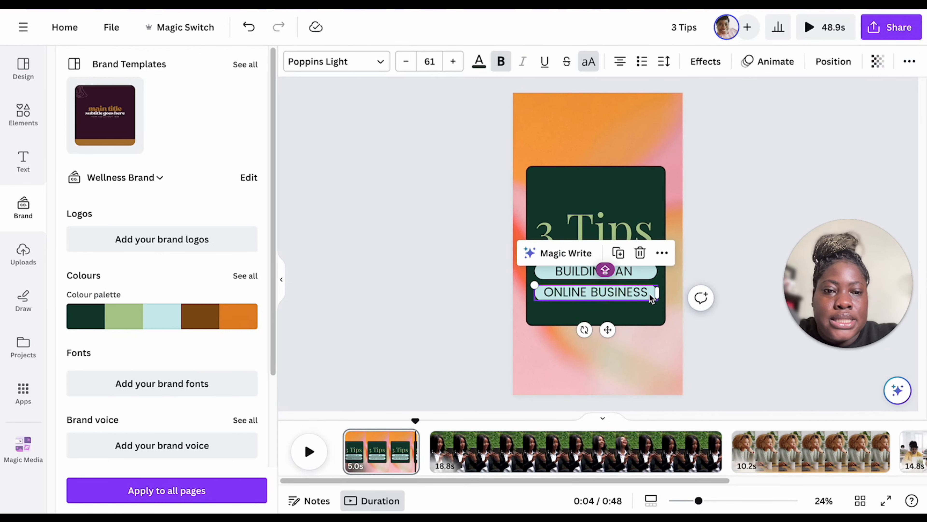
click(705, 216)
Set the "3 Tips" title in TAN Meringue, reduce its font size slightly and narrow its text box to fit the card
click(614, 237)
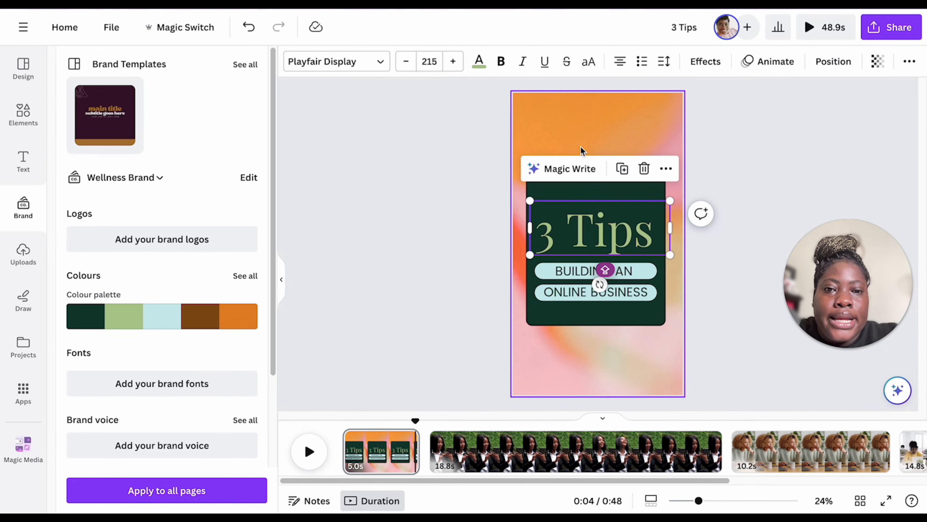
click(306, 62)
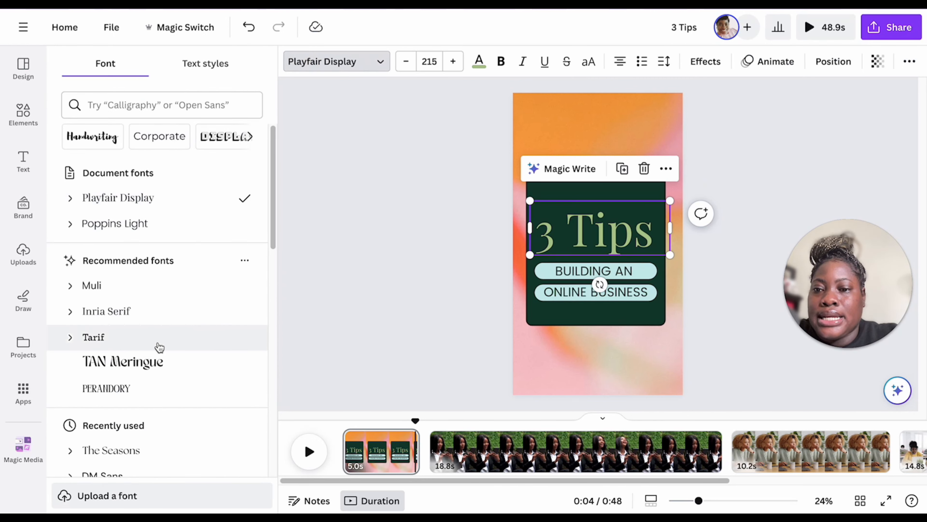
click(157, 360)
click(405, 61)
click(406, 61)
mouse_move(530, 227)
mouse_down()
mouse_move(497, 224)
mouse_move(534, 210)
mouse_up()
drag(669, 212, 661, 214)
click(706, 153)
Shorten the dark green card from its top and bottom edges so it fits closely around the title and labels
click(600, 182)
drag(595, 165, 596, 190)
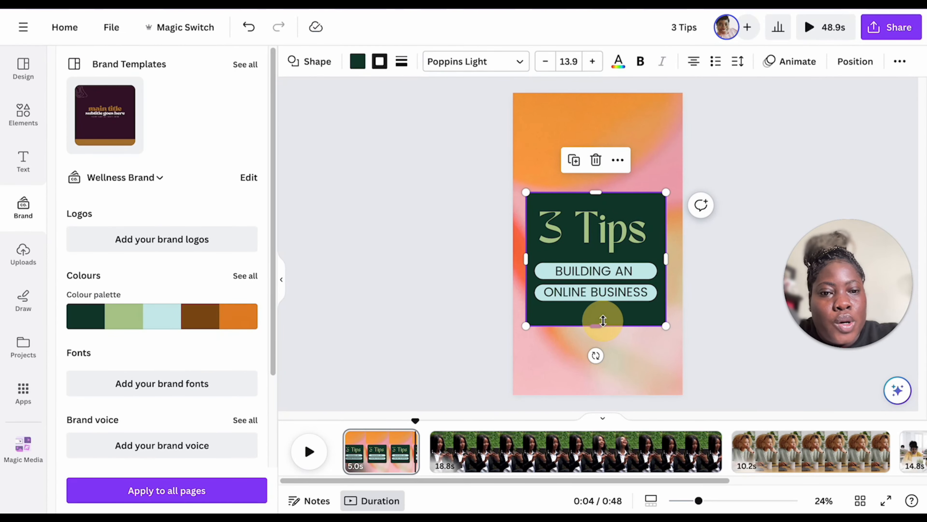
drag(602, 322, 603, 313)
Delete the gradient background image and shuffle the Wellness Brand palette until the background is light green and the title light blue
click(673, 168)
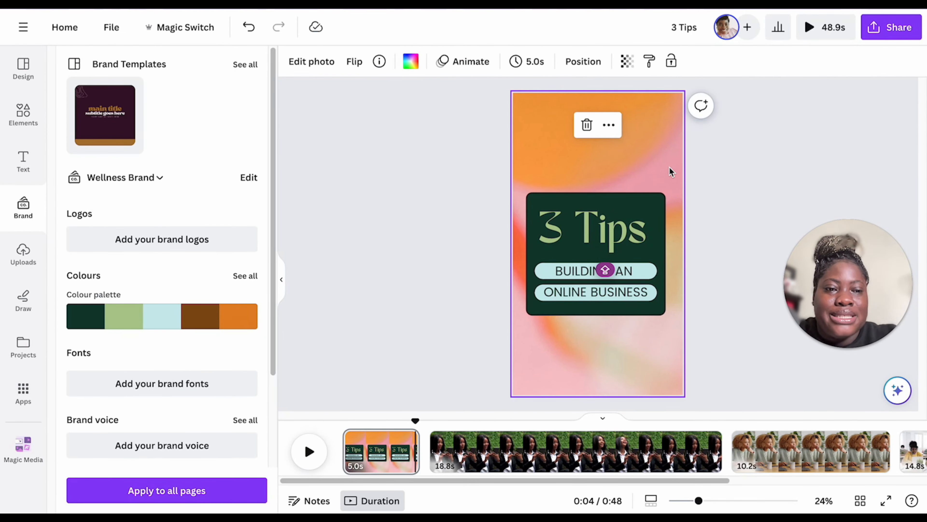
key(Delete)
click(296, 62)
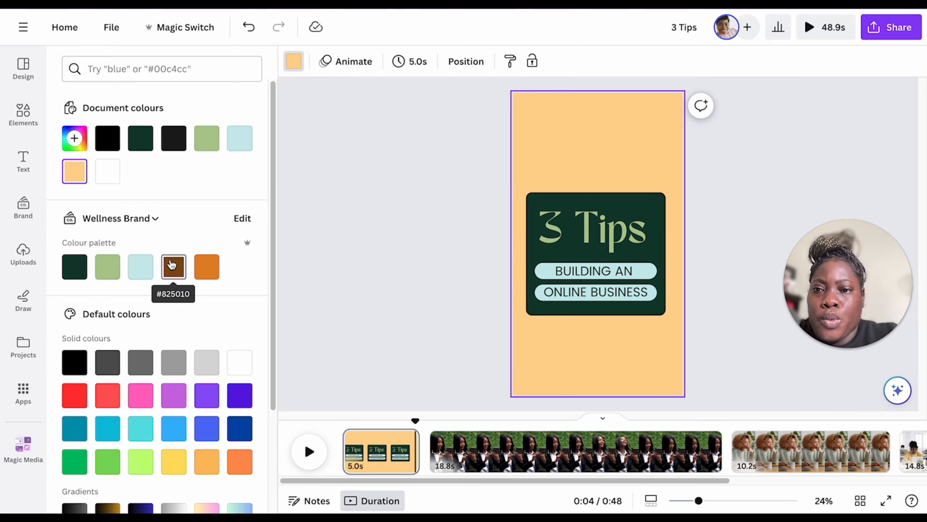
click(535, 164)
click(168, 311)
click(167, 311)
click(167, 317)
click(167, 316)
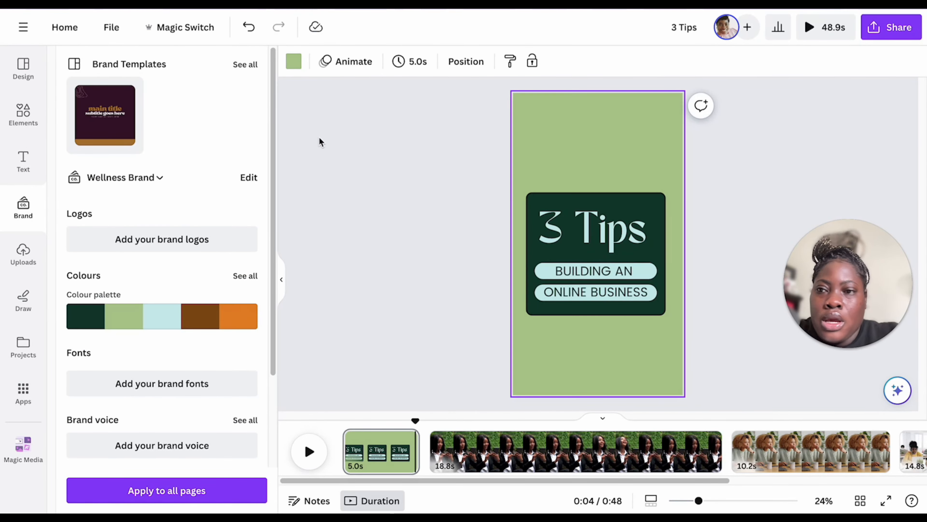
Browse the stock video results and add the 12.0 s clip of a woman with a tablet and sunflowers to the title page
click(23, 114)
scroll(201, 350, down, 6)
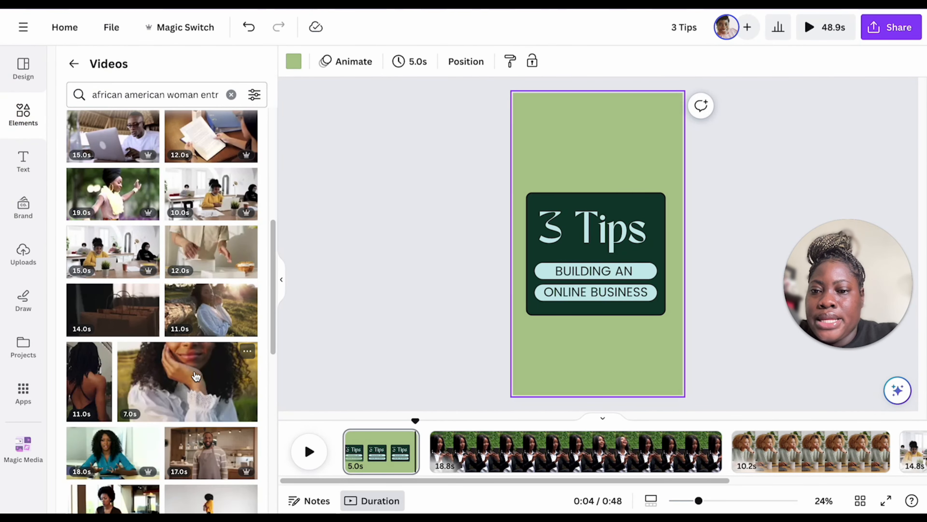
scroll(200, 350, down, 5)
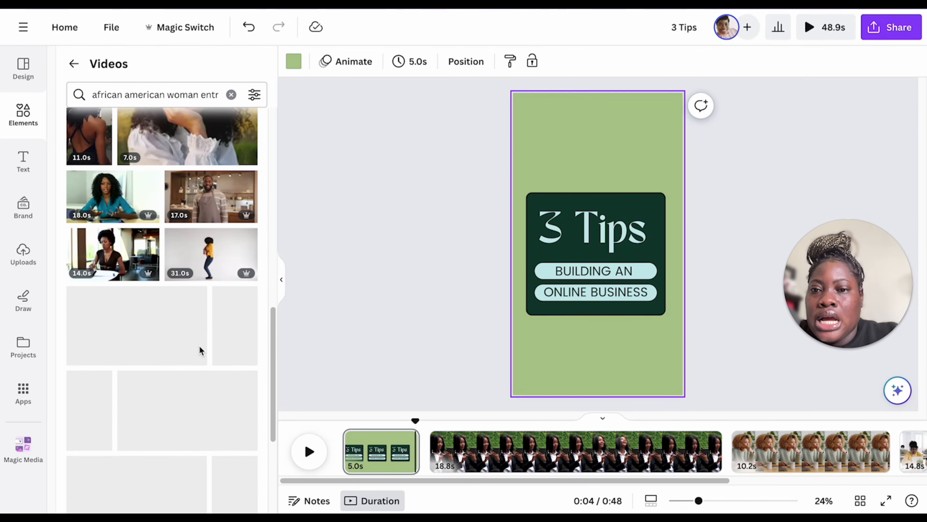
scroll(211, 309, down, 5)
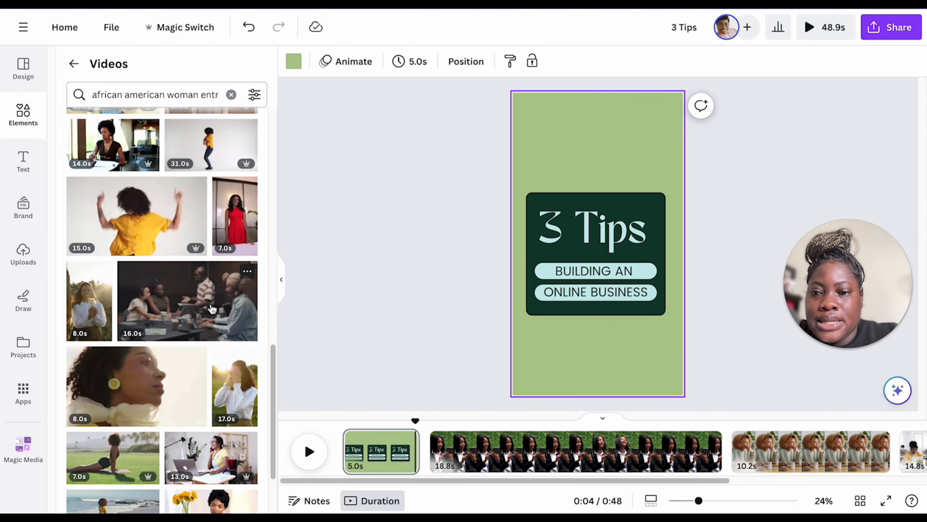
scroll(169, 292, down, 3)
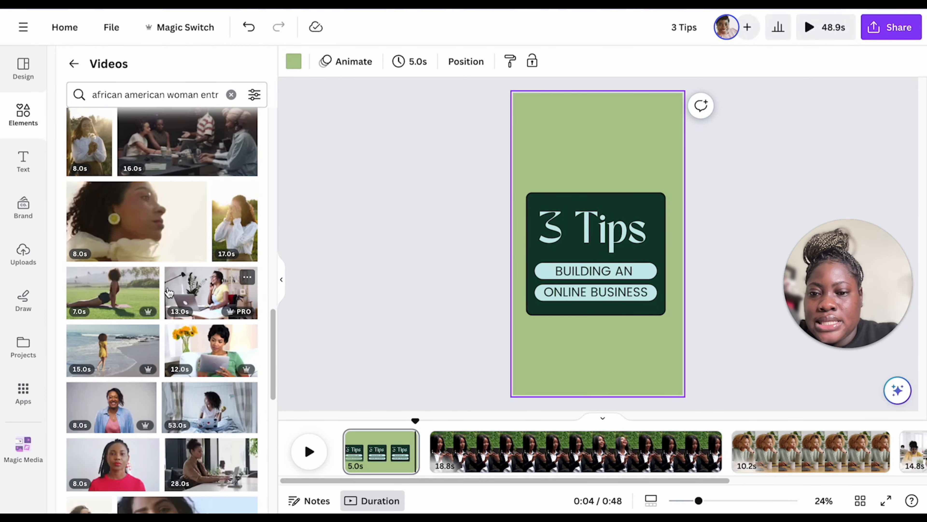
scroll(169, 292, down, 1)
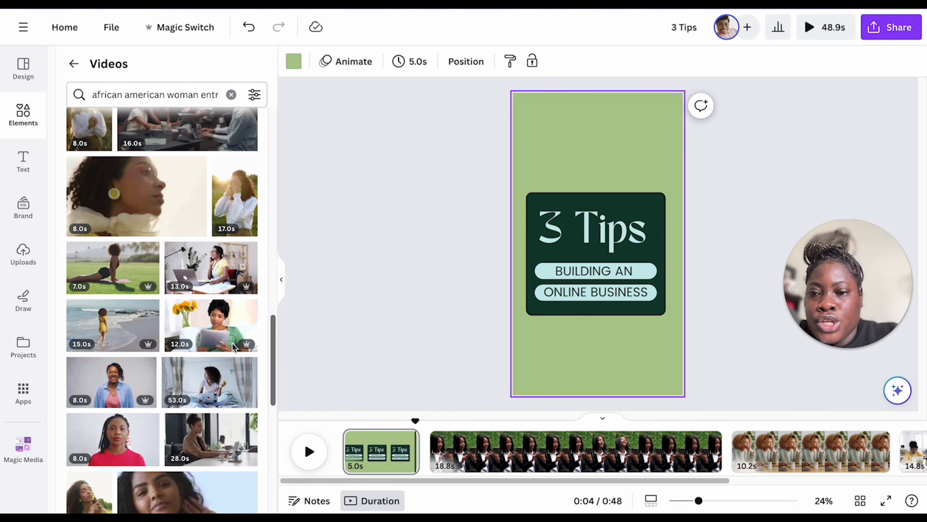
click(211, 325)
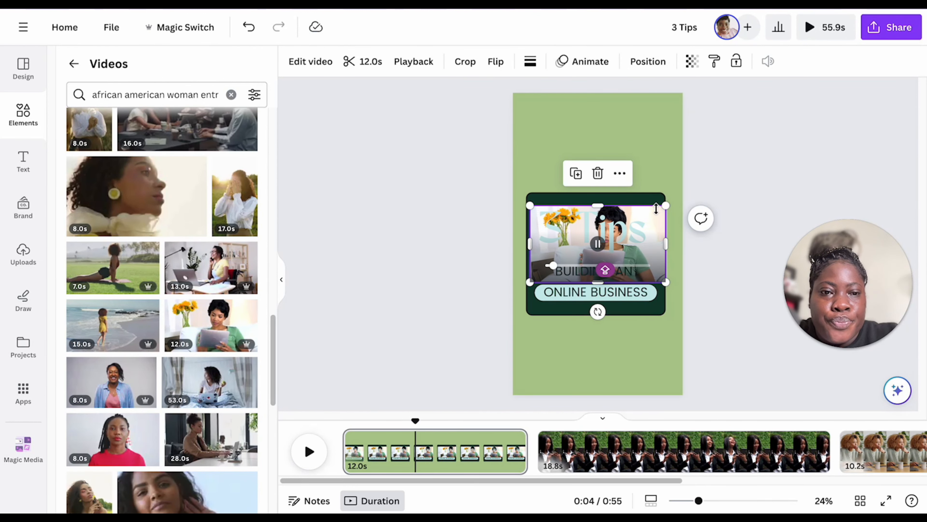
Enlarge the tablet clip to cover the whole page, centre the woman and place the clip behind the title card
drag(656, 208, 737, 163)
drag(657, 184, 620, 98)
drag(595, 193, 587, 394)
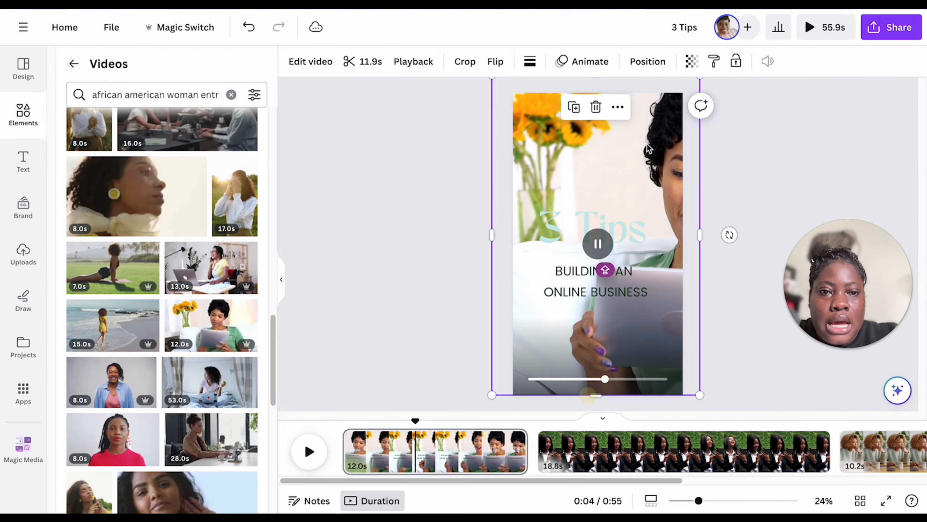
drag(648, 148, 626, 155)
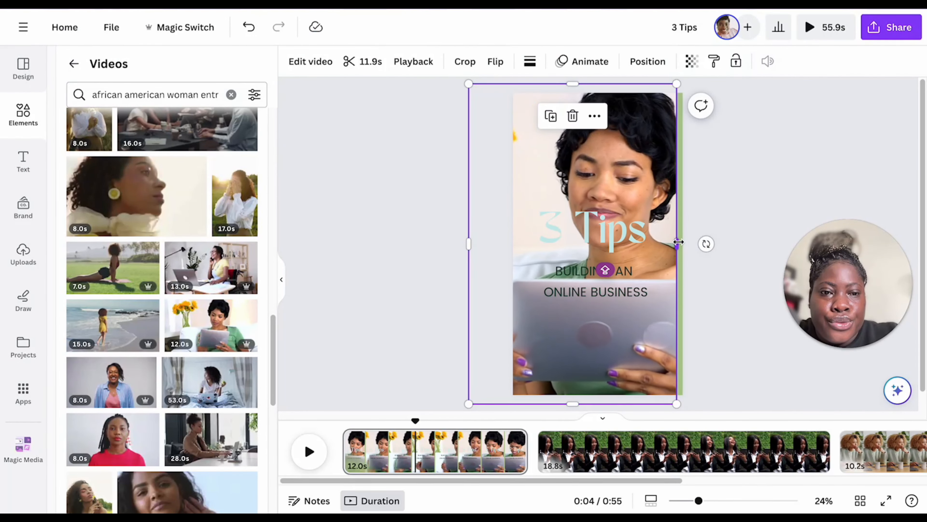
drag(679, 242, 687, 241)
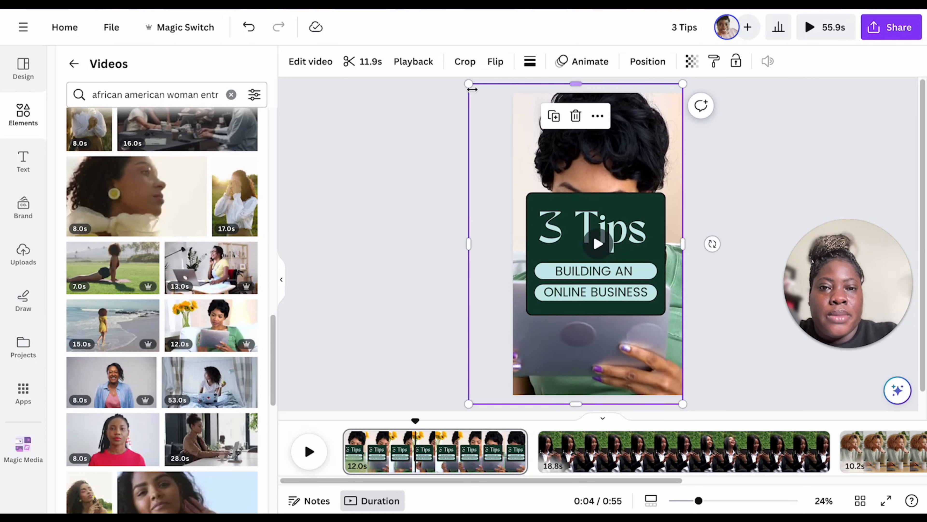
Align the tablet clip's upper edge with the page and set its transparency to 32
drag(468, 85, 448, 100)
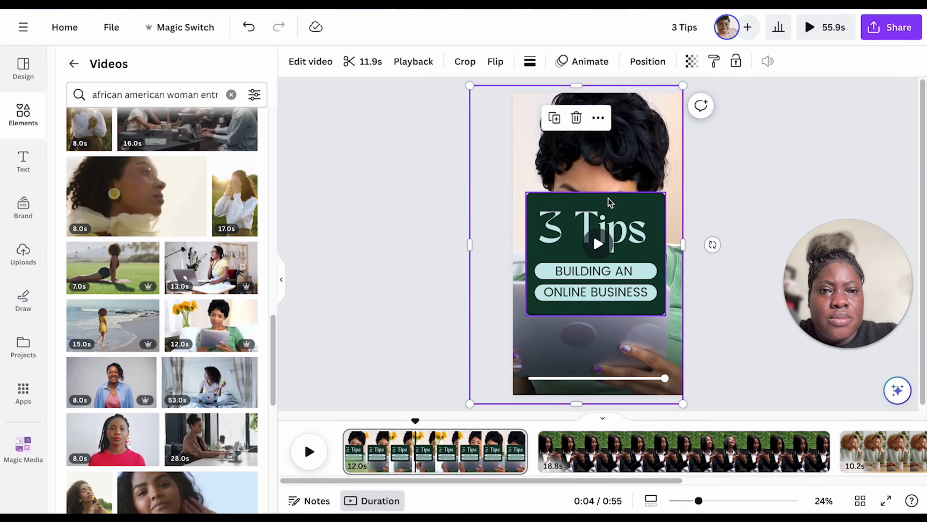
drag(464, 84, 473, 89)
click(691, 61)
drag(692, 114, 608, 113)
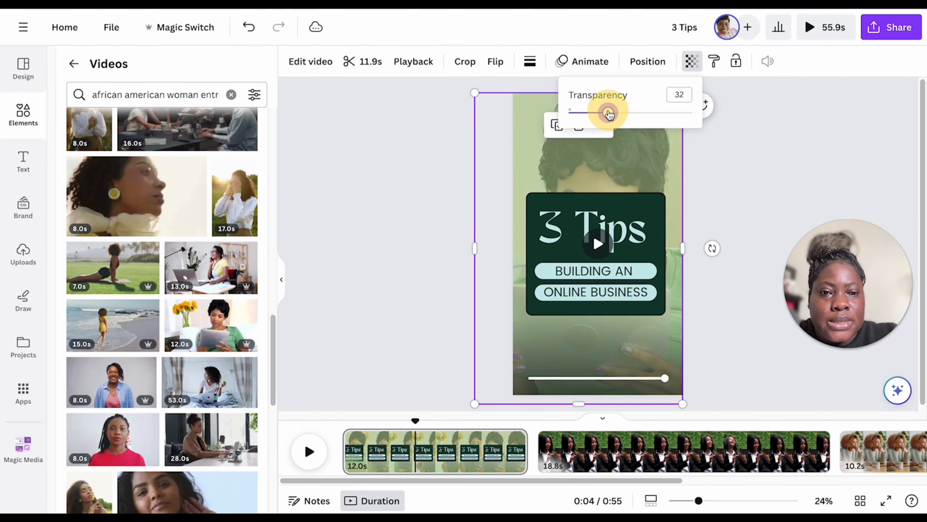
click(626, 216)
shift+click(635, 204)
shift+click(635, 272)
shift+click(653, 271)
shift+click(618, 293)
drag(635, 217, 635, 279)
drag(668, 377, 648, 361)
click(584, 224)
click(249, 29)
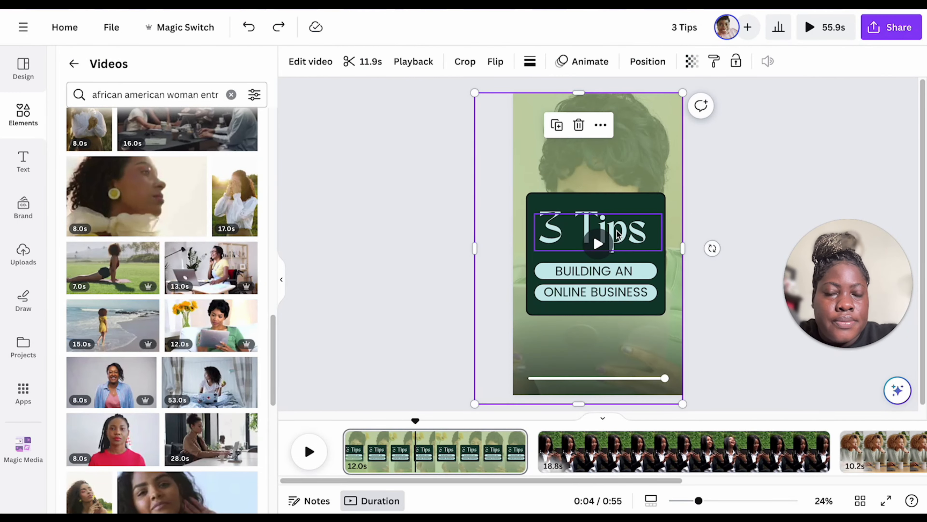
Select the card together with its title and both labels, and scale the group down slightly in the middle of the page
click(537, 271)
drag(464, 187, 669, 325)
drag(528, 194, 543, 214)
drag(612, 231, 595, 214)
drag(651, 297, 667, 312)
Enlarge the tablet clip inside its crop frame and shift it so the woman's face sits above the card
double_click(538, 114)
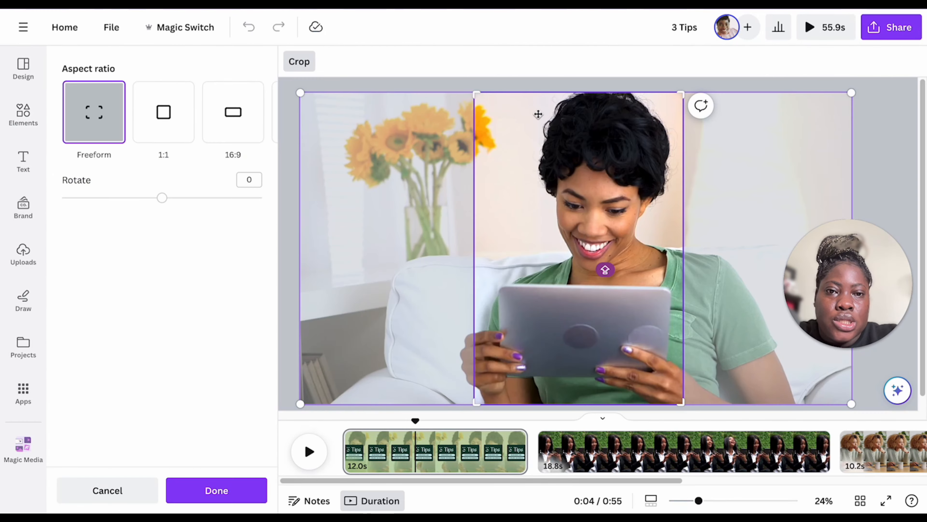
drag(299, 92, 92, 50)
drag(569, 219, 607, 219)
click(906, 139)
Replace the tablet clip on the title page with the 30.0 s clip of a woman in a white room with plants
scroll(228, 391, down, 2)
scroll(228, 390, down, 10)
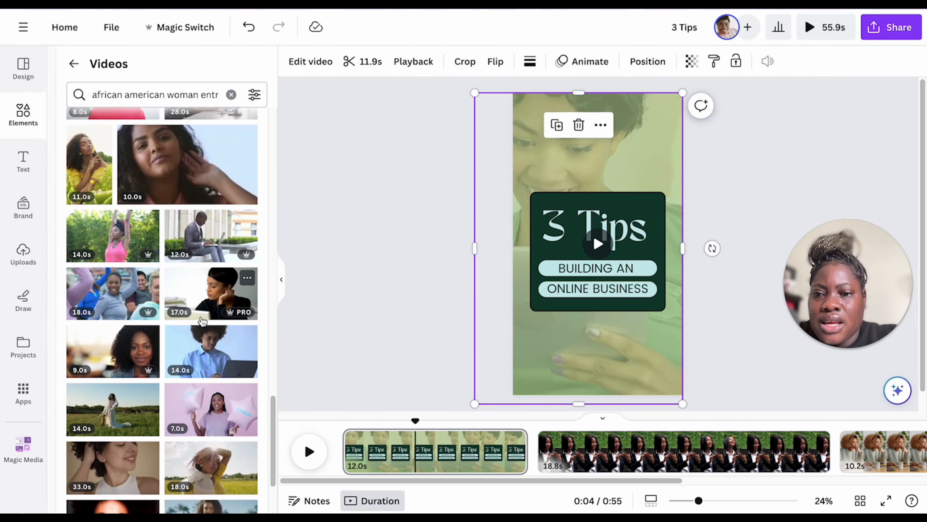
drag(186, 281, 589, 127)
click(640, 165)
key(Delete)
Enlarge the white-room clip until it covers the whole page and send it behind the title card
drag(557, 157, 626, 403)
drag(626, 85, 839, 5)
key(super+alt+[)
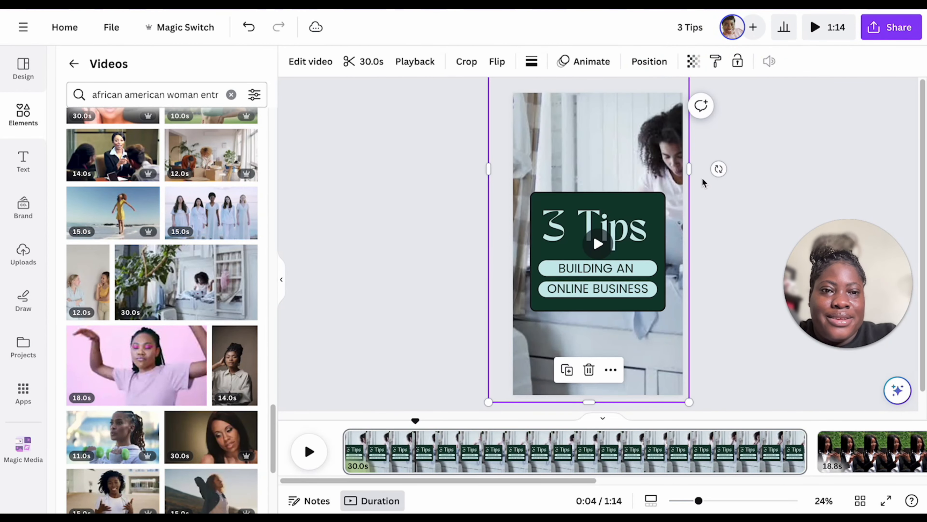
Lower the white-room clip's transparency value so it becomes a faint overlay on the light green background
click(694, 62)
drag(692, 112, 607, 112)
click(612, 245)
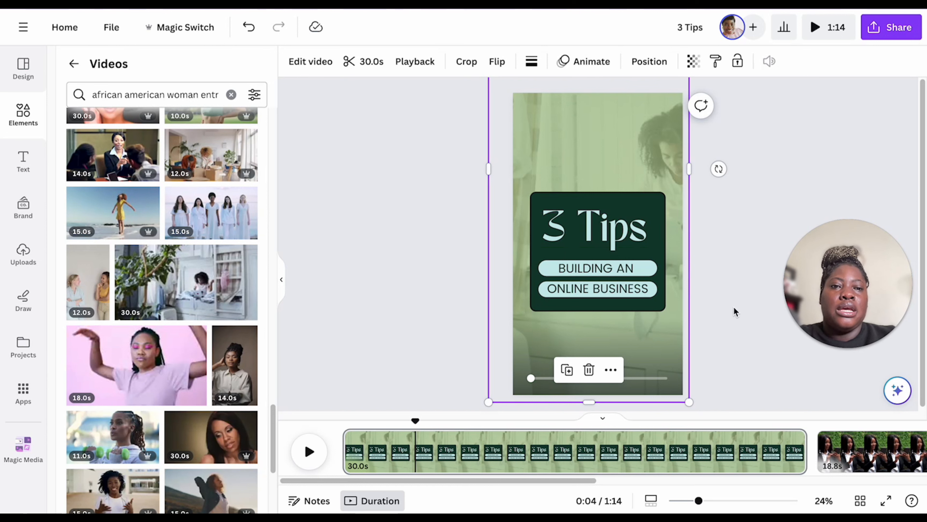
click(744, 328)
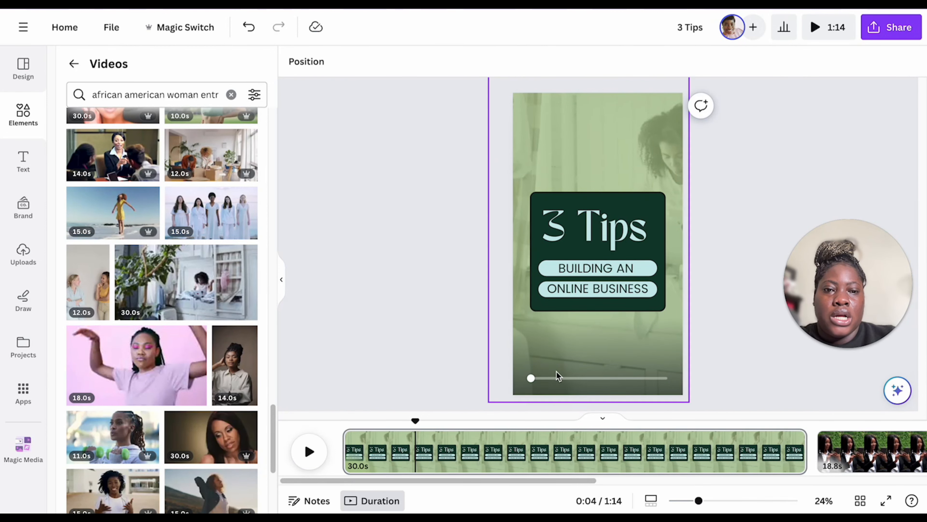
Trim the title page to a duration of 2.2 s
mouse_move(800, 445)
click(481, 452)
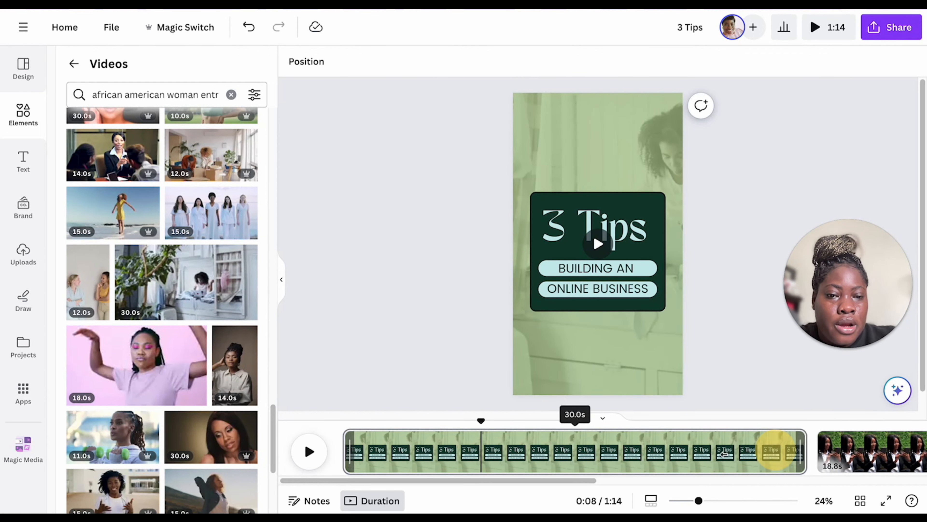
drag(803, 451, 404, 455)
drag(383, 455, 373, 455)
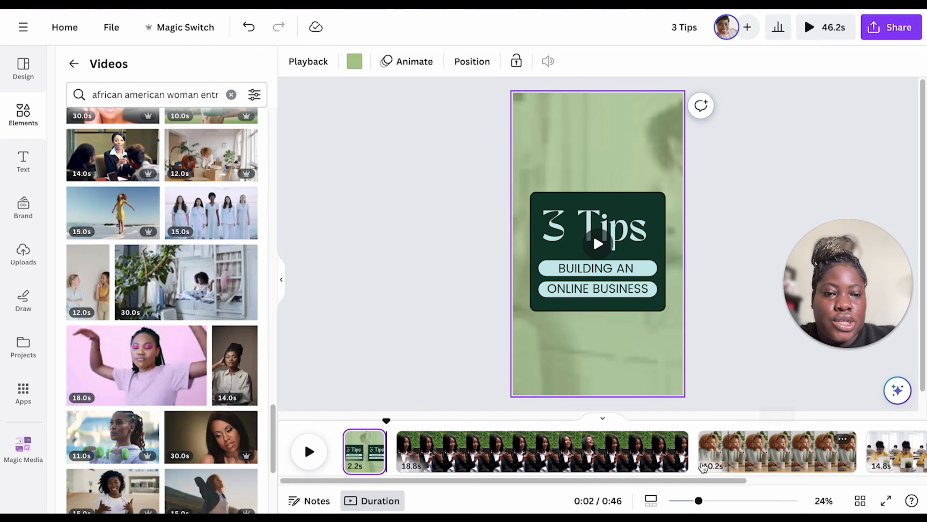
Trim page 2 to 2.3 s, page 3 to 3.0 s and page 4 to 2.2 s
drag(687, 453, 431, 455)
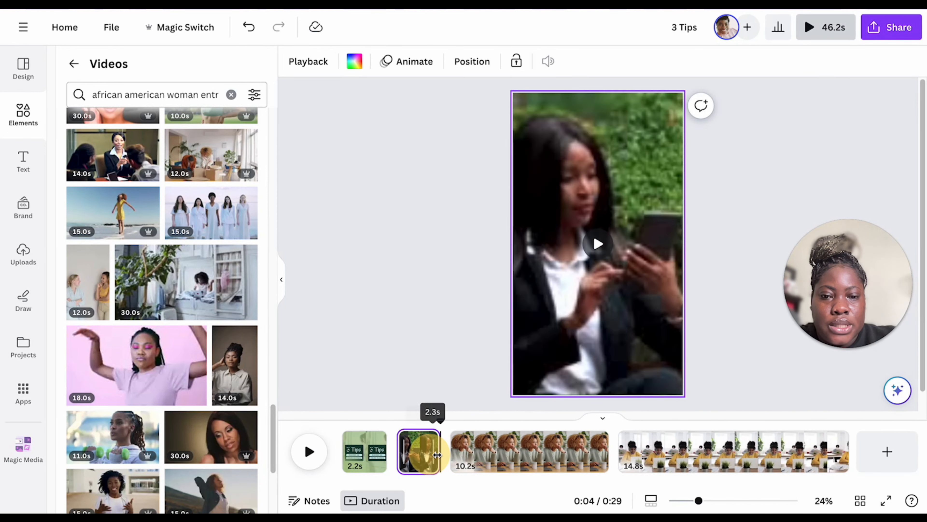
drag(607, 442, 500, 450)
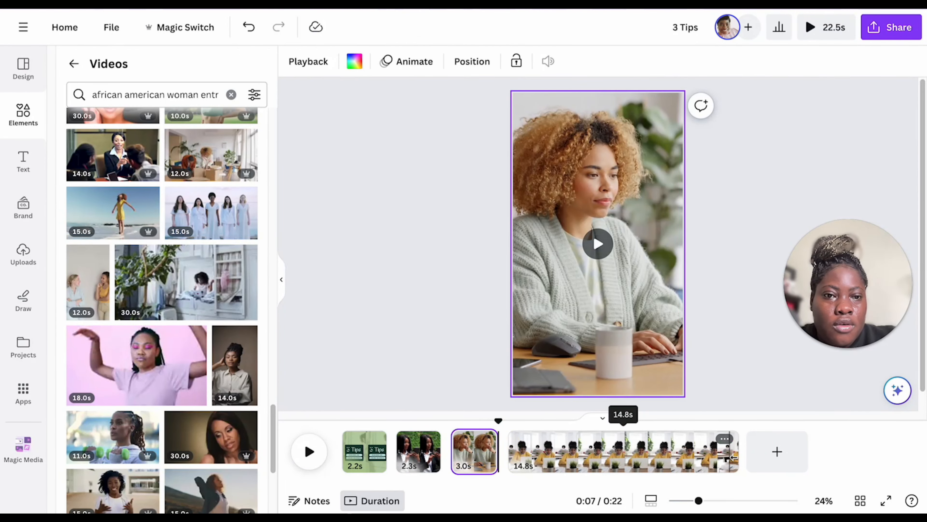
drag(735, 457, 540, 451)
Look through the title page and the three trimmed clip pages, ending on the title page
click(381, 458)
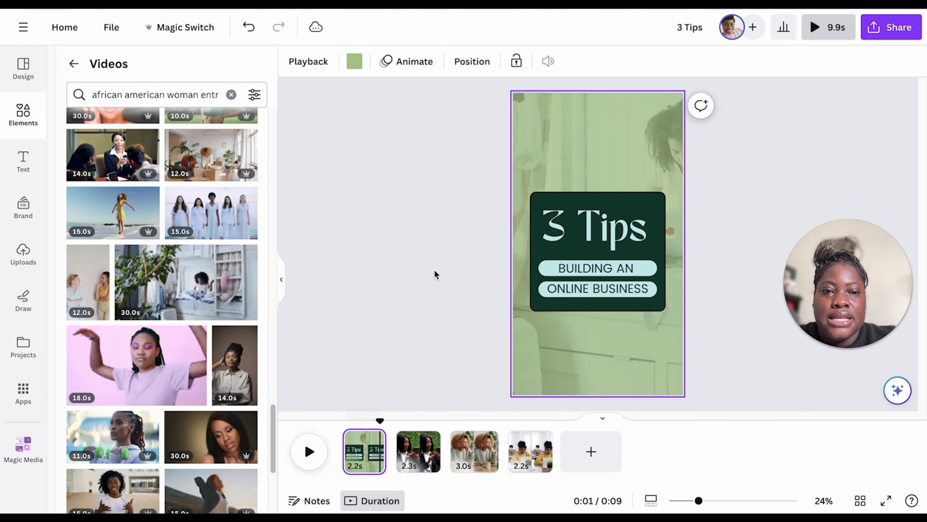
click(715, 160)
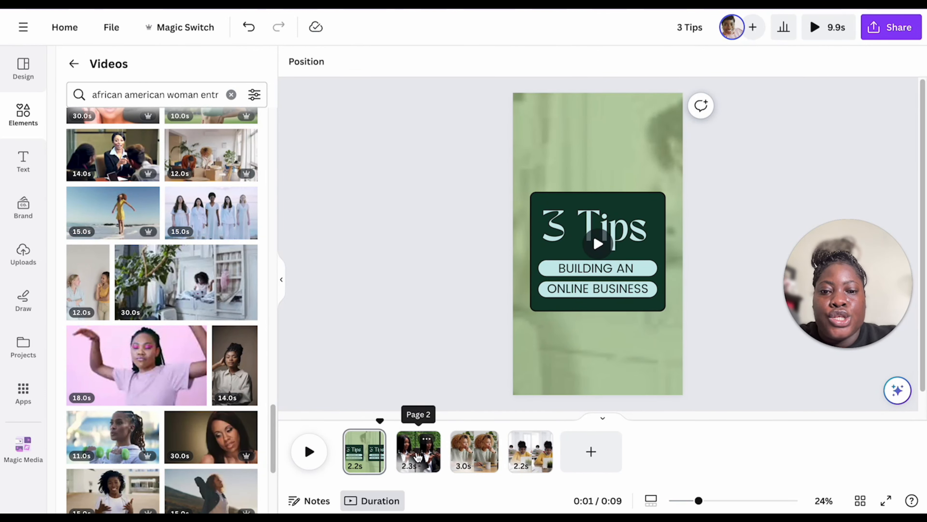
click(420, 453)
click(474, 451)
click(529, 453)
click(359, 445)
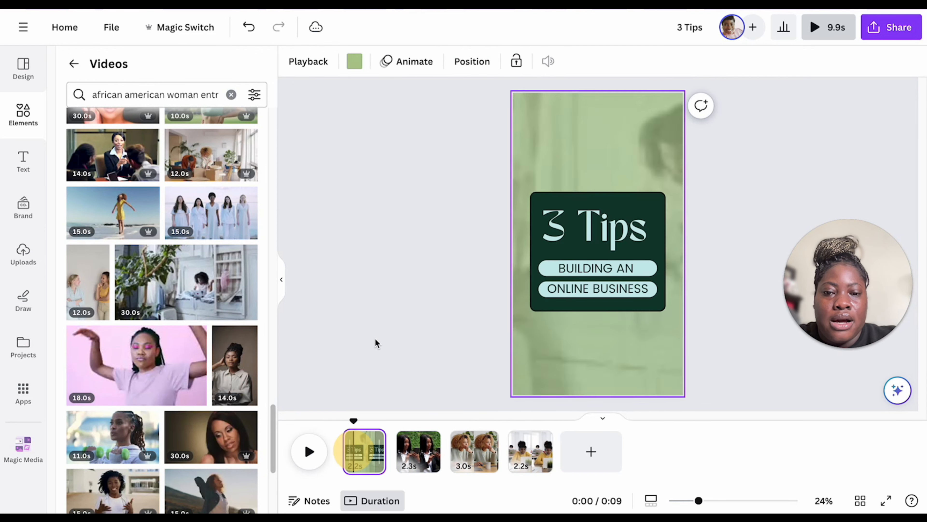
Copy the light blue label shape behind "BUILDING AN" onto page 2, enlarging it across the lower half of the clip
click(608, 266)
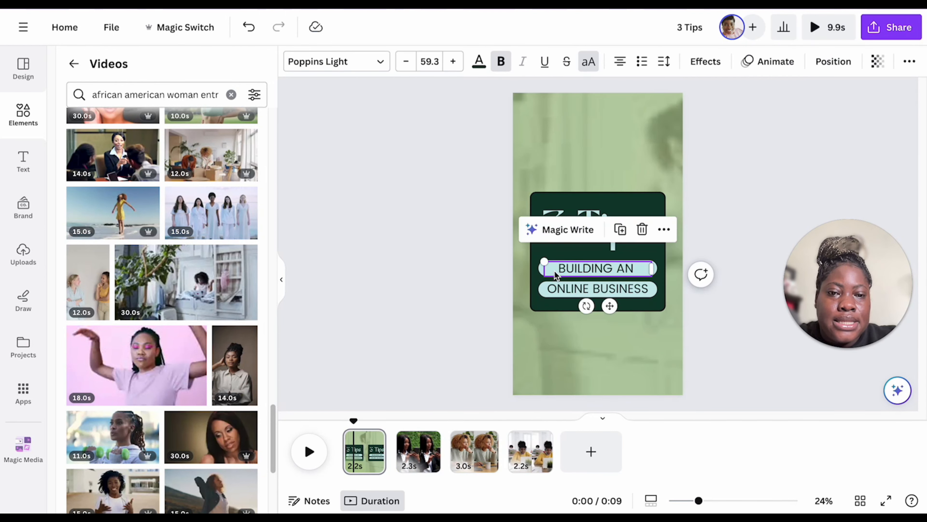
click(490, 273)
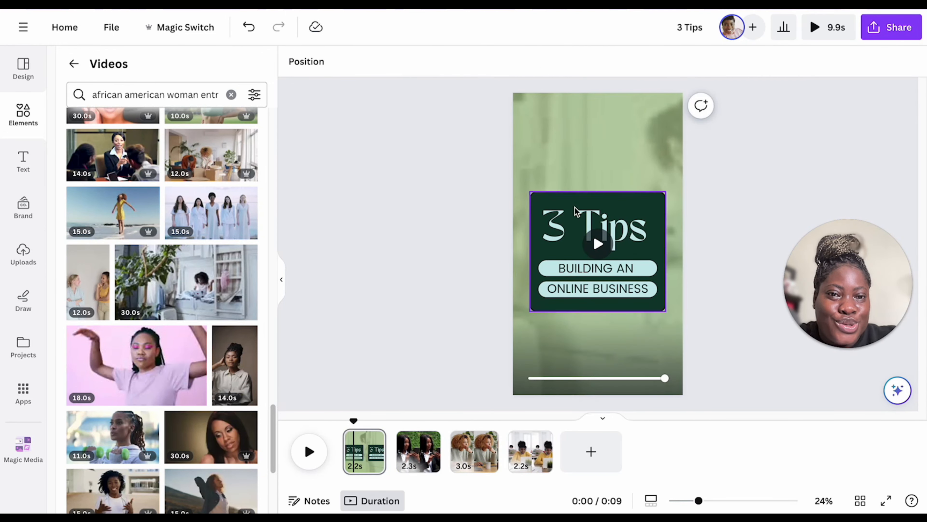
click(561, 268)
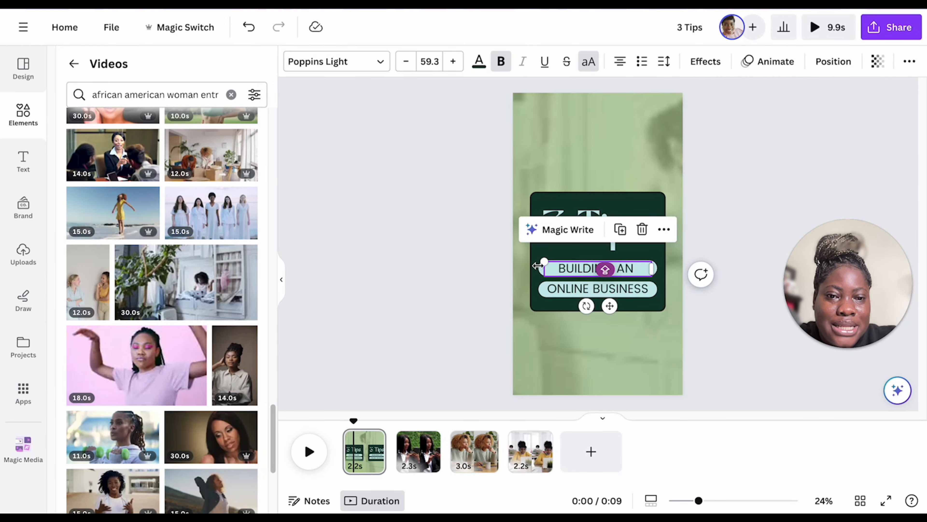
key(Escape)
click(654, 269)
key(super+c)
click(420, 448)
key(super+v)
drag(600, 276, 602, 306)
drag(602, 284, 665, 312)
Show the rulers and margins, and make the light blue label on page 2 shorter near the lower part of the clip
click(111, 27)
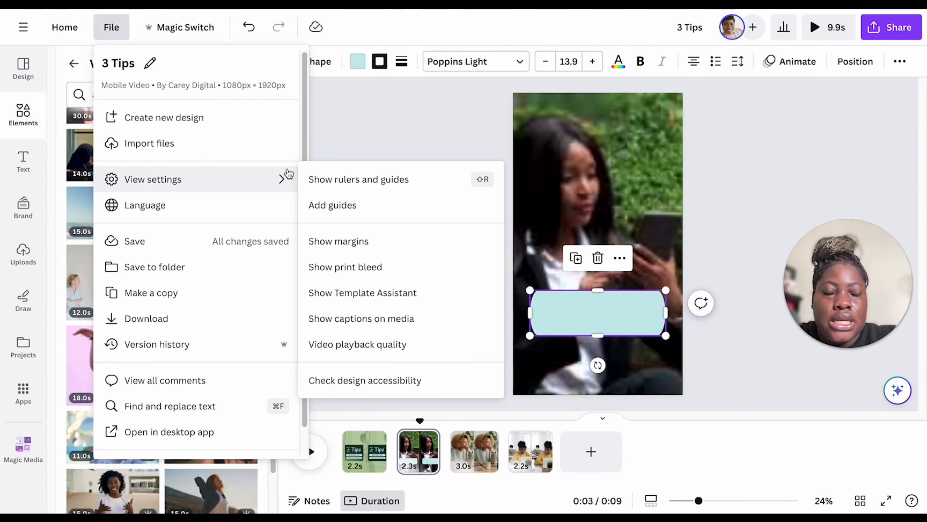
mouse_move(256, 179)
click(350, 205)
click(112, 64)
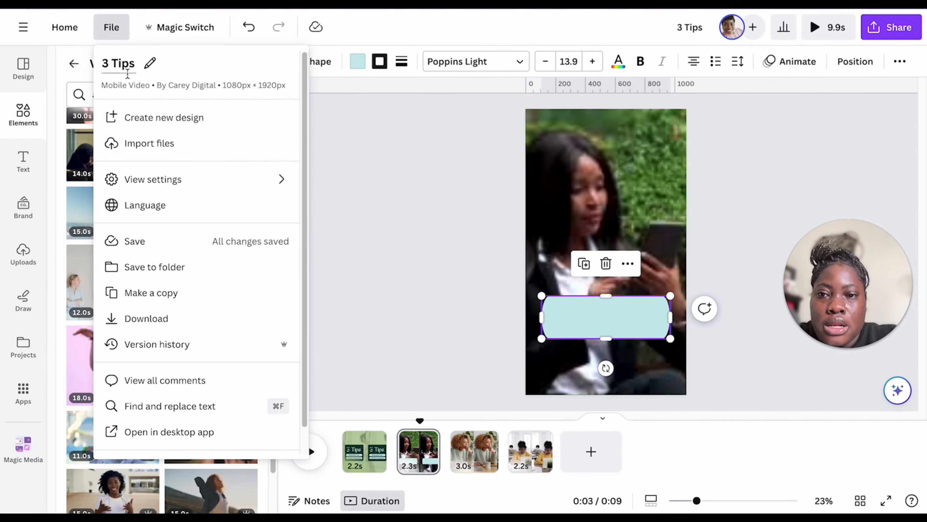
mouse_move(219, 179)
click(358, 241)
drag(607, 295, 643, 340)
Copy the "BUILDING AN" text from the title page onto page 2
click(365, 451)
click(620, 275)
click(631, 238)
key(super+x)
click(419, 451)
key(super+v)
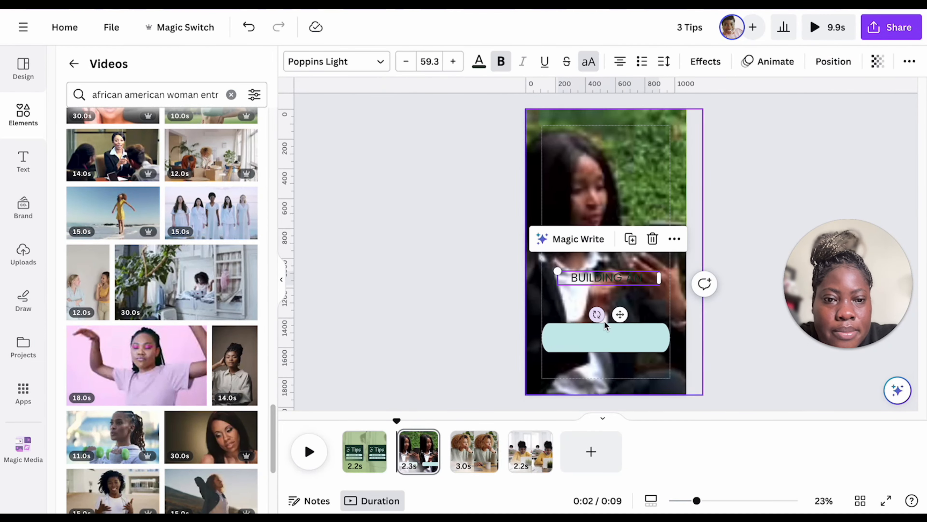
Place the copied text on the light blue label and reword it as "TIP ONE: JUST START" at font size 48.3
drag(612, 278, 607, 337)
double_click(607, 336)
text(TIP ONE: JUST START)
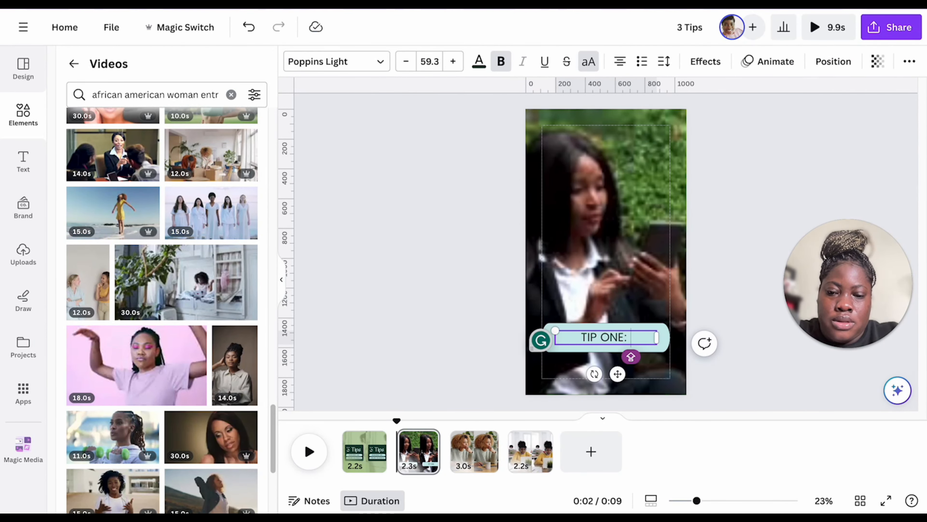
key(super+a)
click(405, 61)
click(406, 62)
Slim the light blue label to fit closely around the "TIP ONE: JUST START" text and group the two together
click(606, 296)
click(602, 326)
drag(605, 323, 605, 327)
drag(606, 354, 616, 334)
click(615, 336)
click(547, 353)
click(548, 336)
shift+click(580, 336)
click(601, 291)
Copy the grouped "TIP ONE: JUST START" label onto pages 3 and 4
key(super+c)
click(481, 445)
key(super+v)
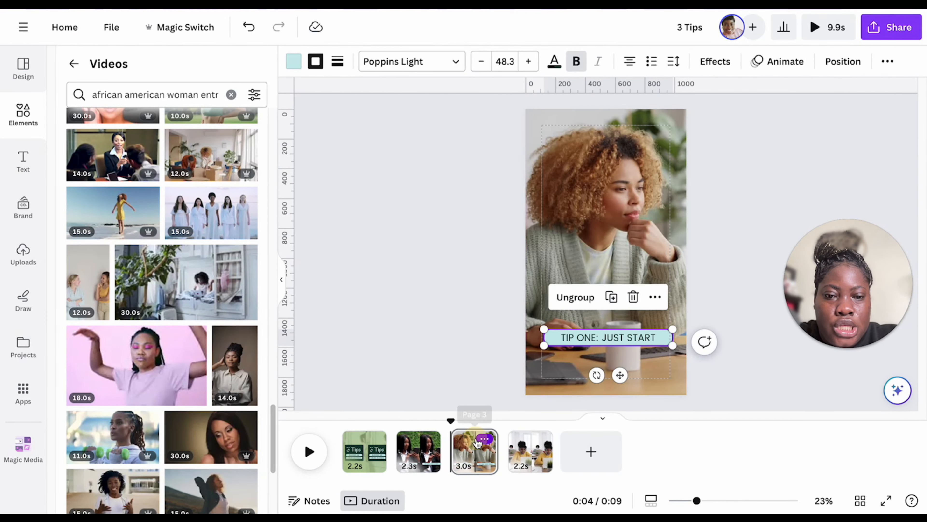
click(485, 438)
click(733, 221)
click(595, 337)
key(super+c)
click(531, 450)
key(super+v)
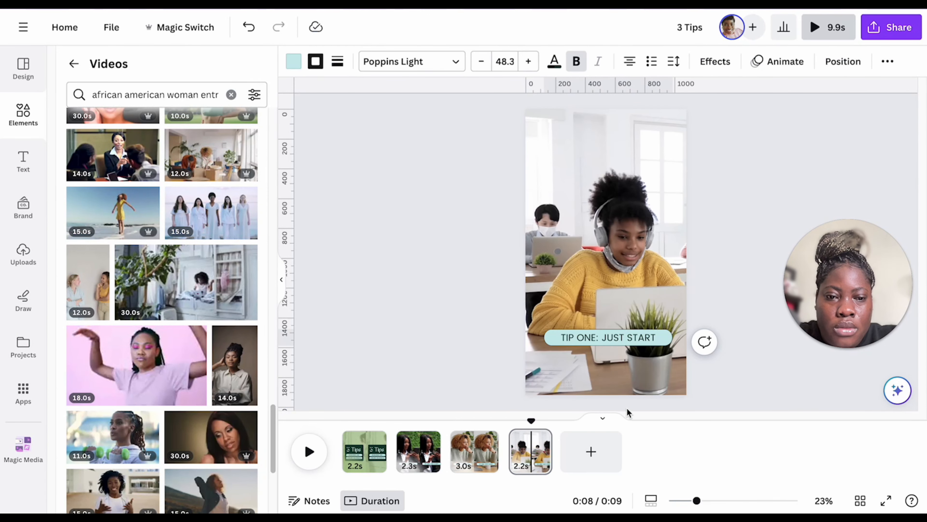
click(733, 227)
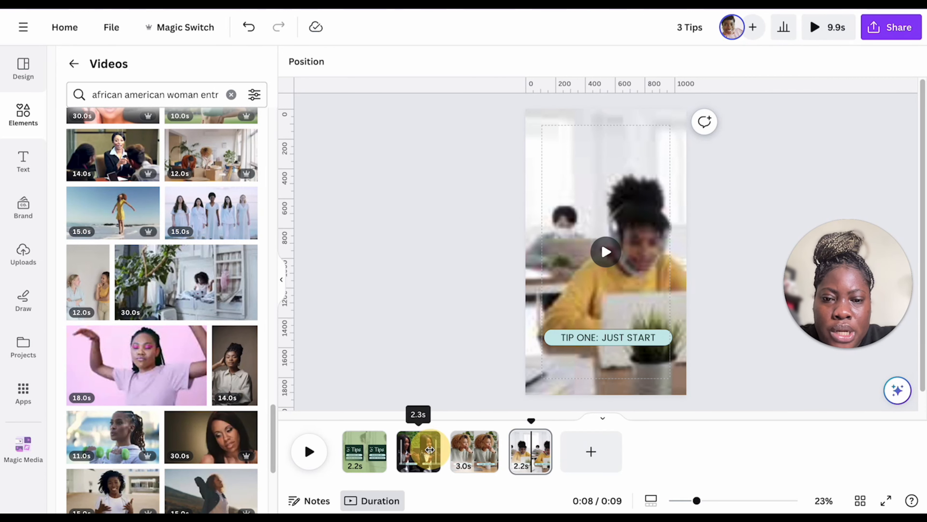
Trim page 2 to 1.4 s, page 3 to 2.2 s, page 4 to 1.2 s and the title page to 1.4 s
drag(437, 450, 426, 451)
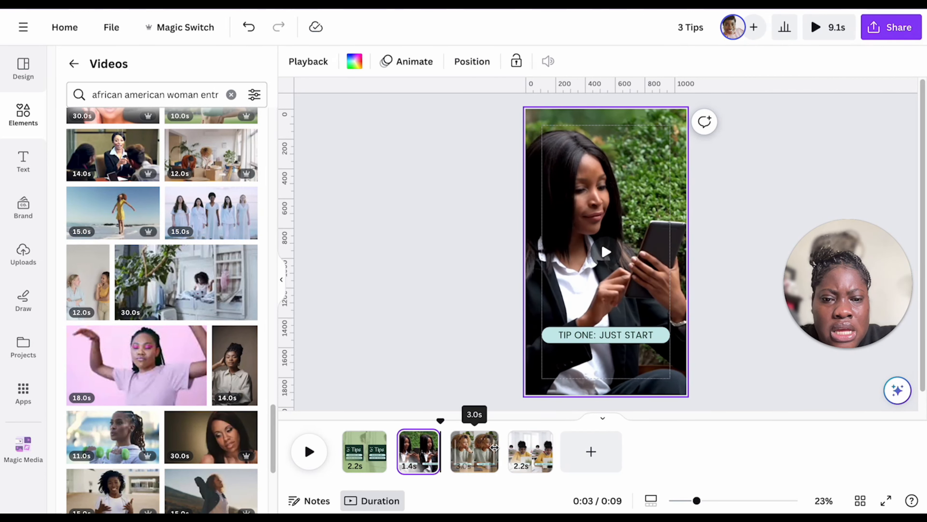
drag(496, 449, 483, 448)
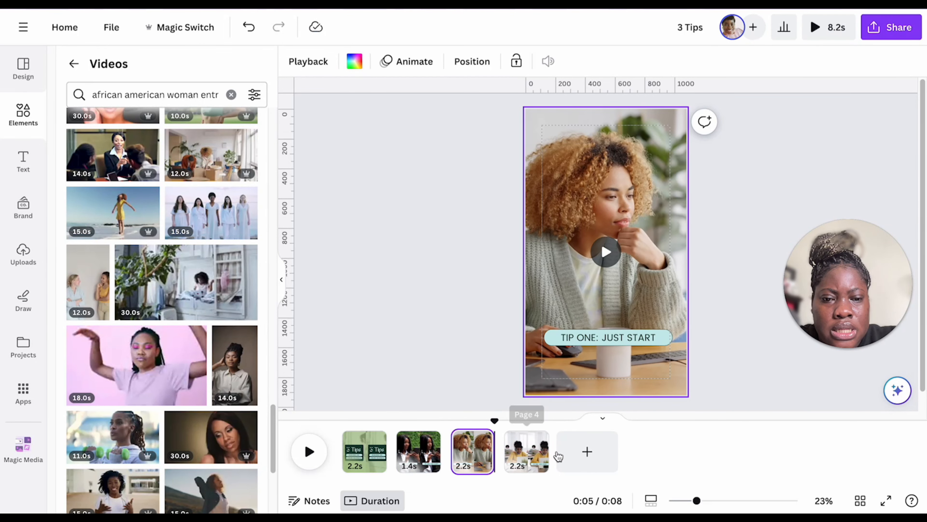
drag(547, 447, 529, 443)
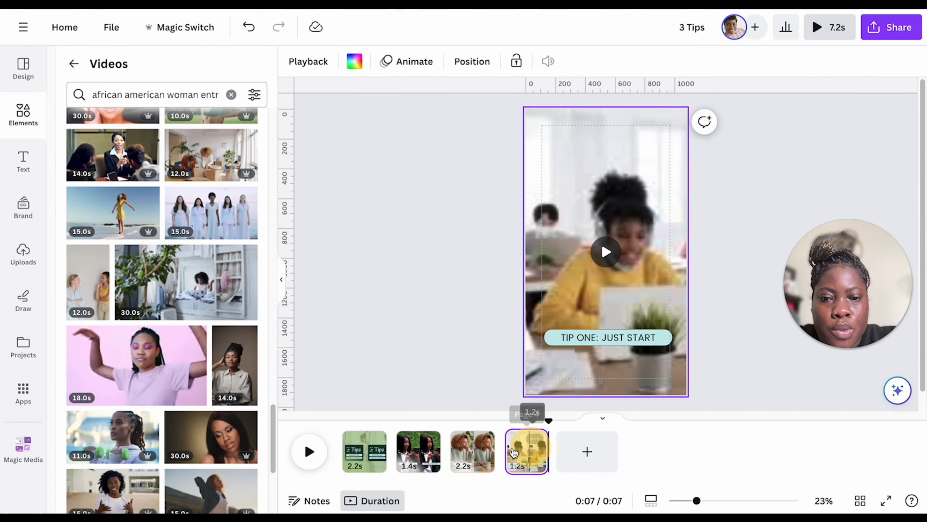
click(385, 449)
drag(384, 449, 366, 447)
Preview the whole video from the title page through the labelled clips and return to the editor
click(829, 27)
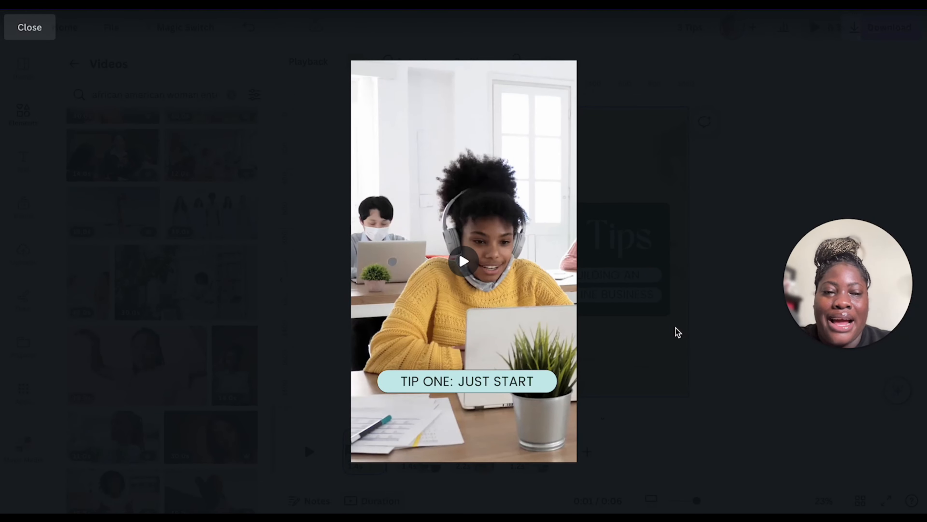
key(Escape)
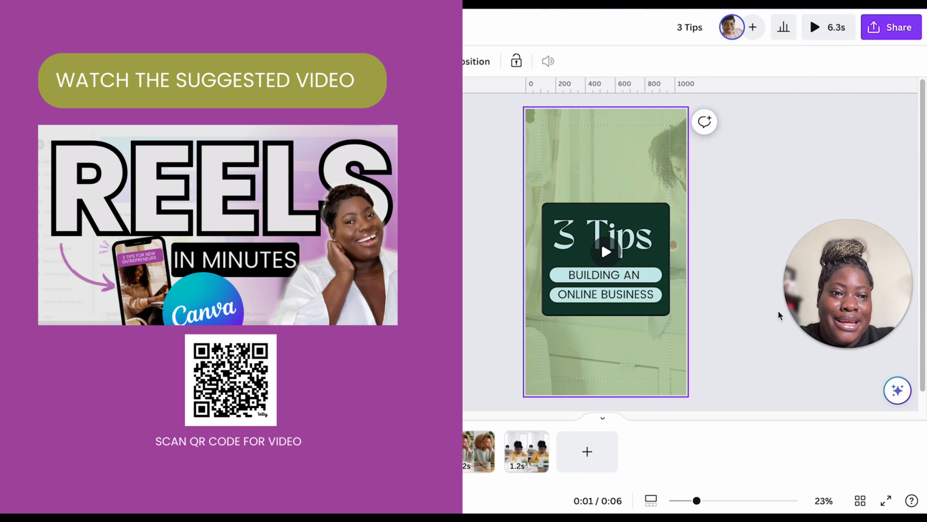
drag(834, 298, 814, 345)
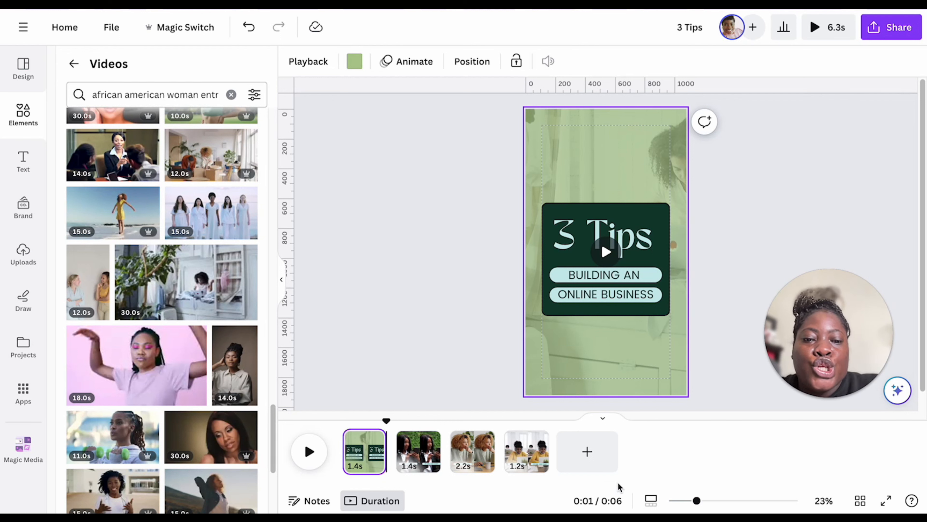
Add a blank page 5 at the end and find and open the Magic Media app
click(588, 453)
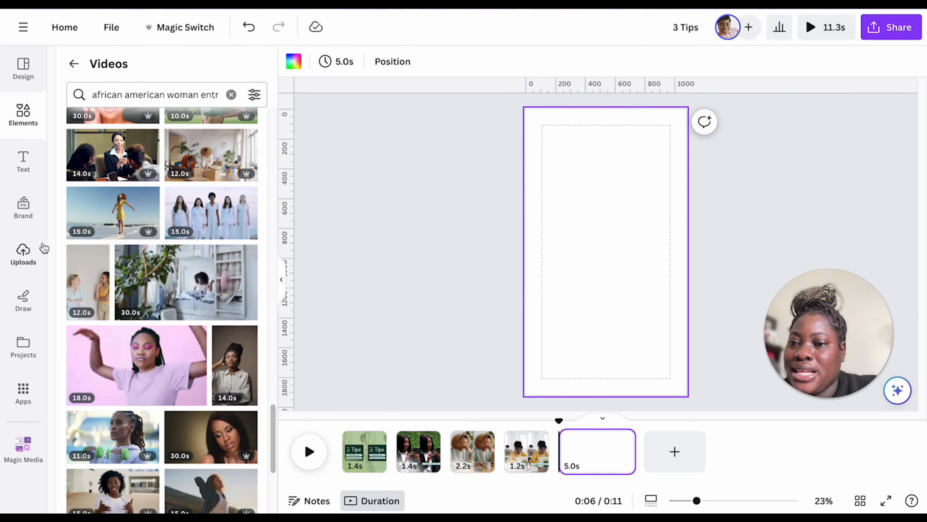
click(23, 394)
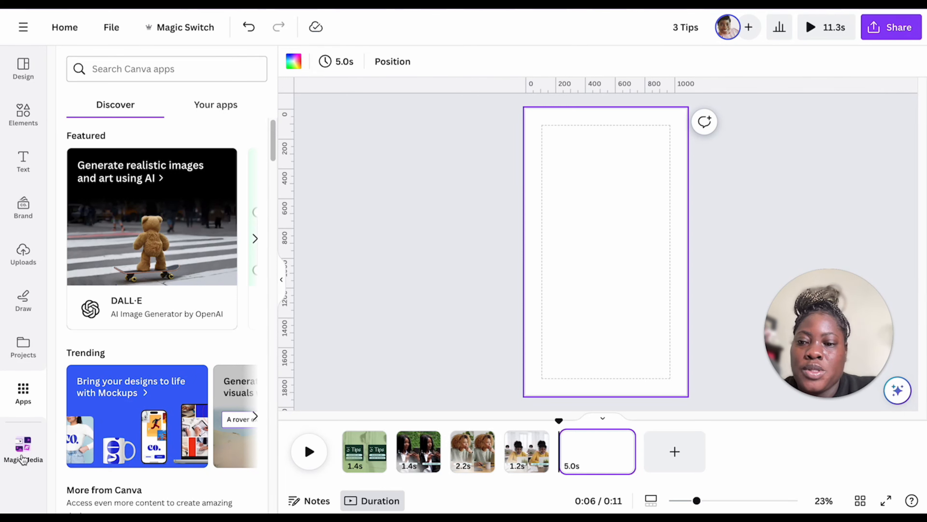
click(138, 70)
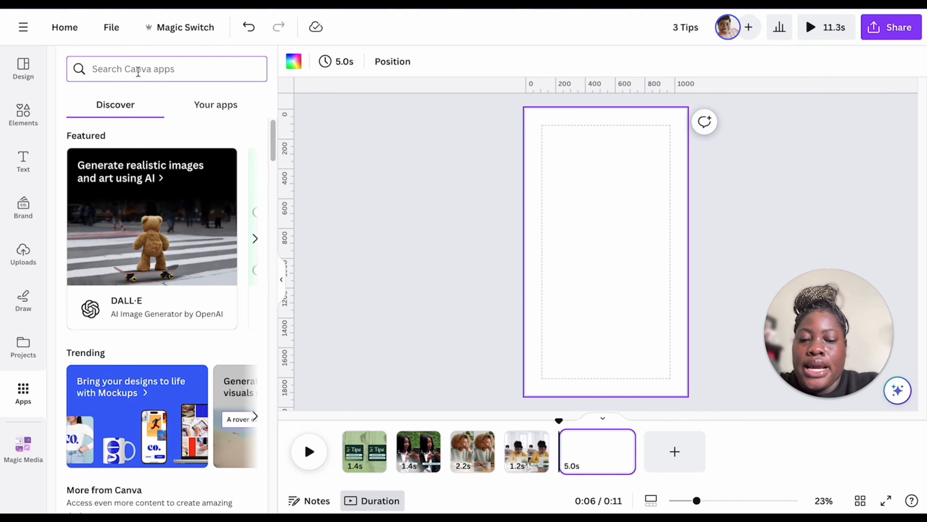
text(magic media)
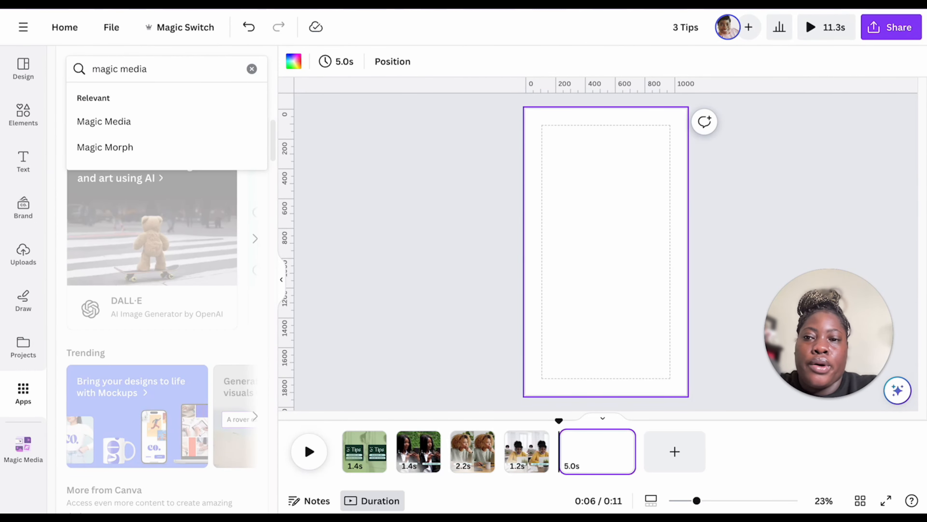
key(Return)
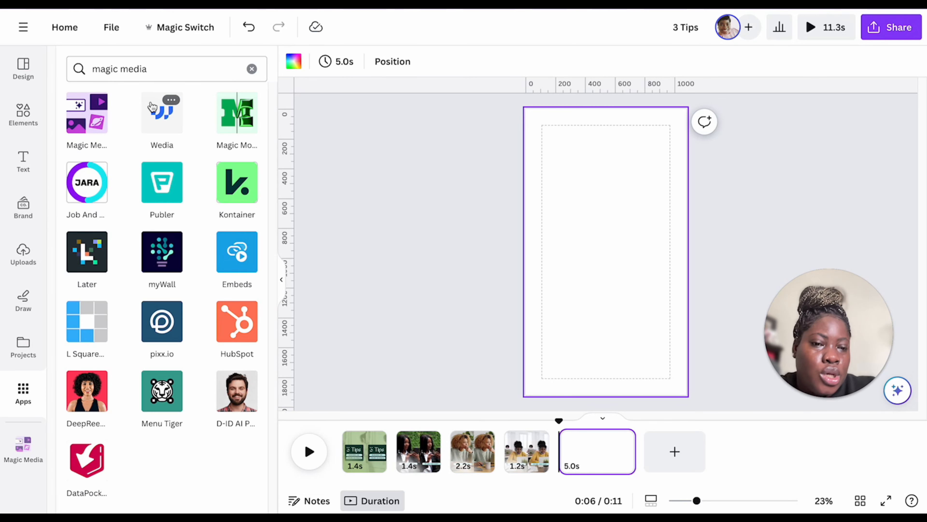
click(88, 125)
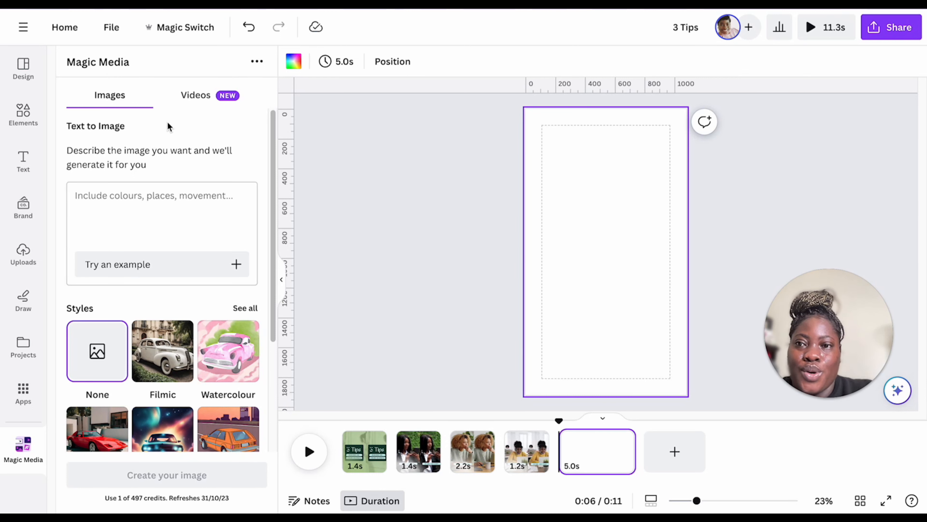
Set the text-to-image generator to the Portrait aspect ratio and the Photo style
click(117, 194)
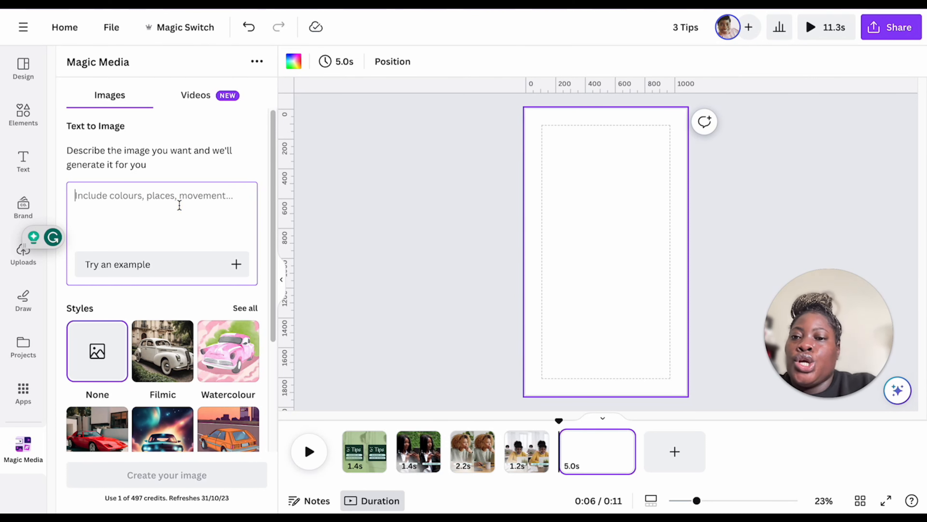
scroll(201, 205, down, 4)
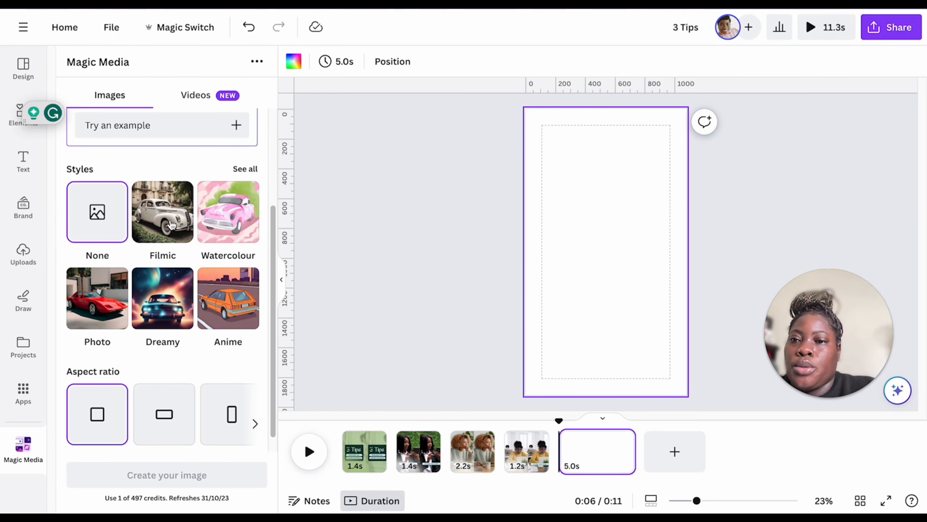
scroll(184, 279, up, 3)
scroll(183, 278, down, 3)
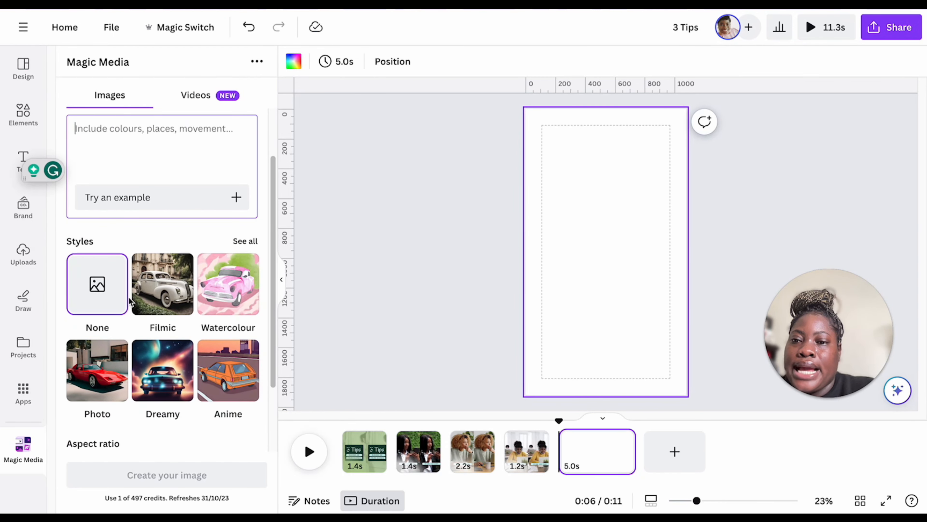
scroll(204, 335, down, 2)
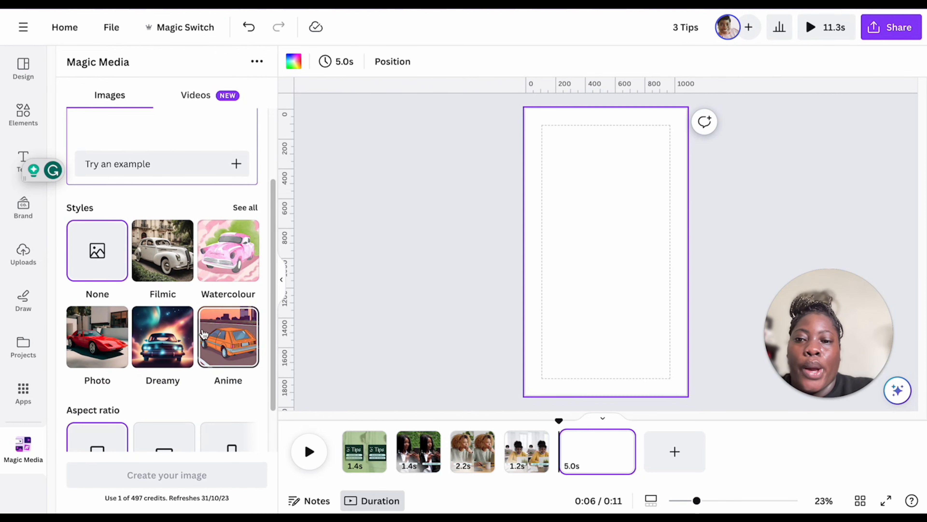
scroll(204, 334, down, 2)
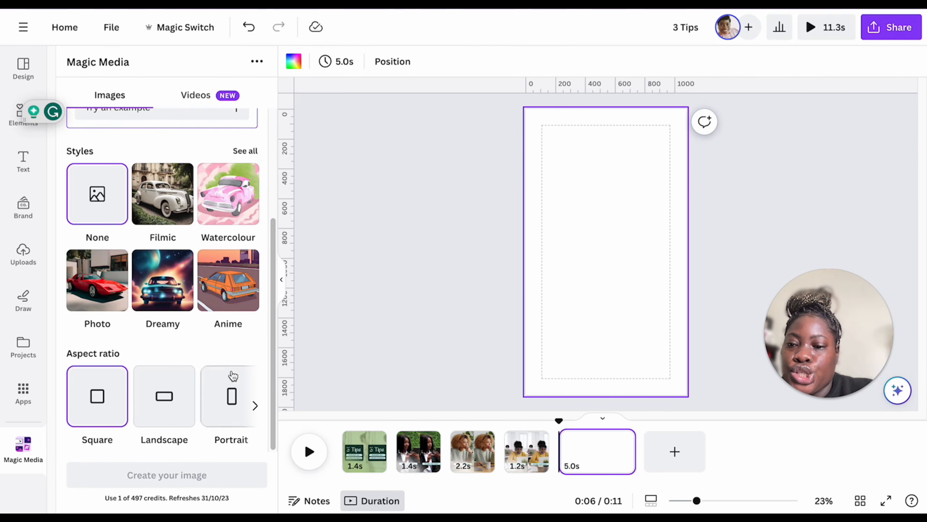
click(223, 404)
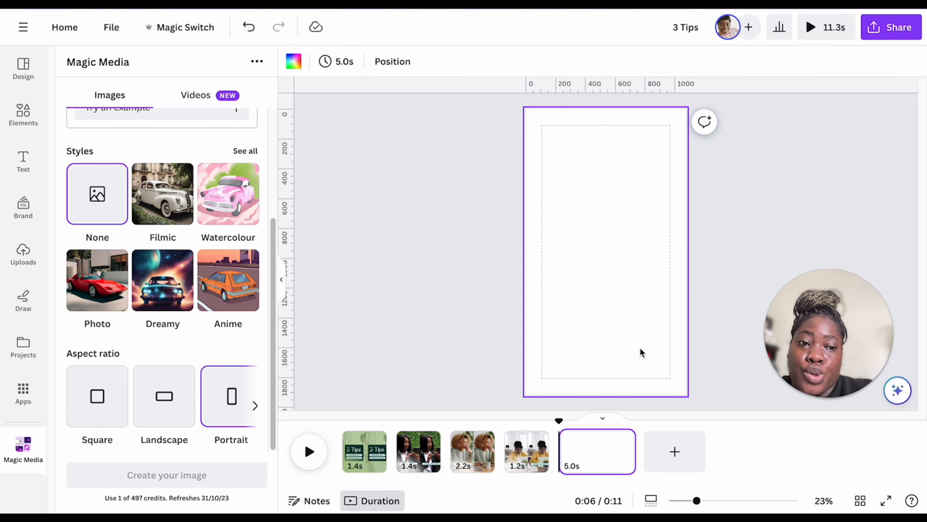
click(254, 405)
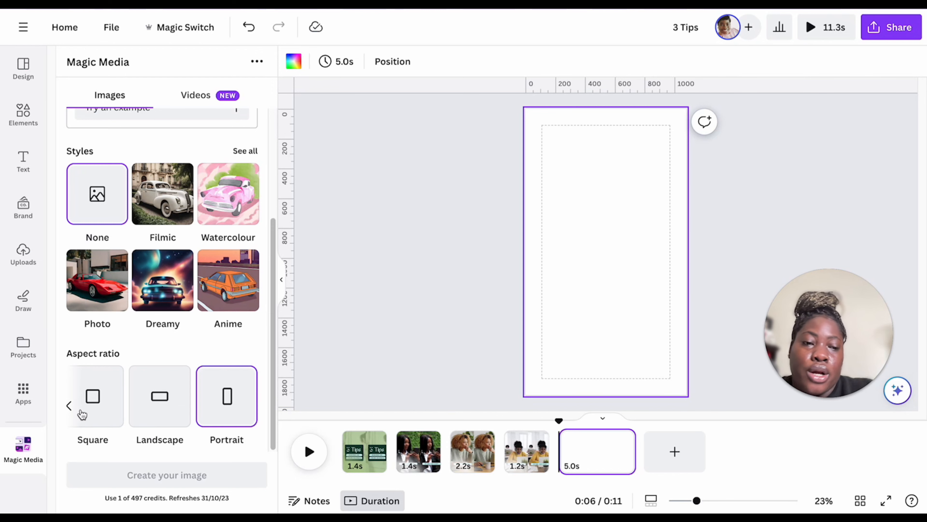
scroll(135, 192, up, 3)
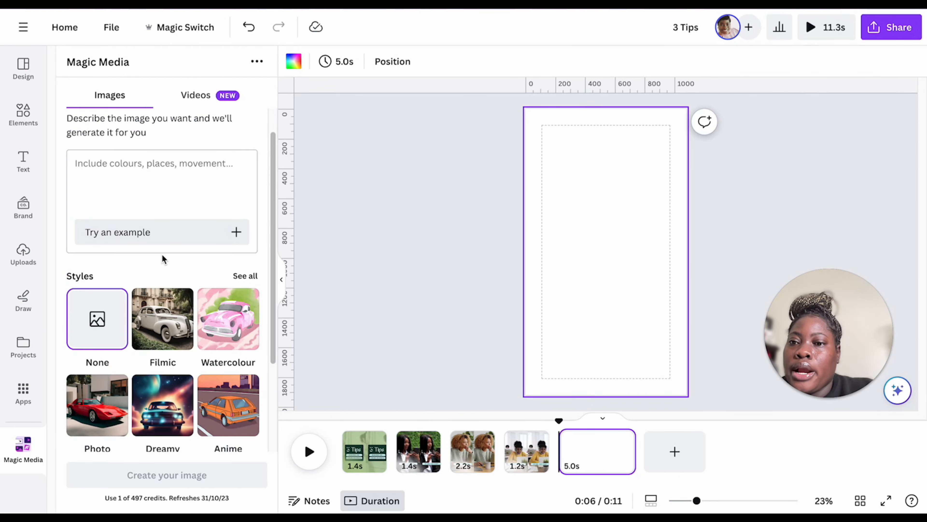
click(107, 399)
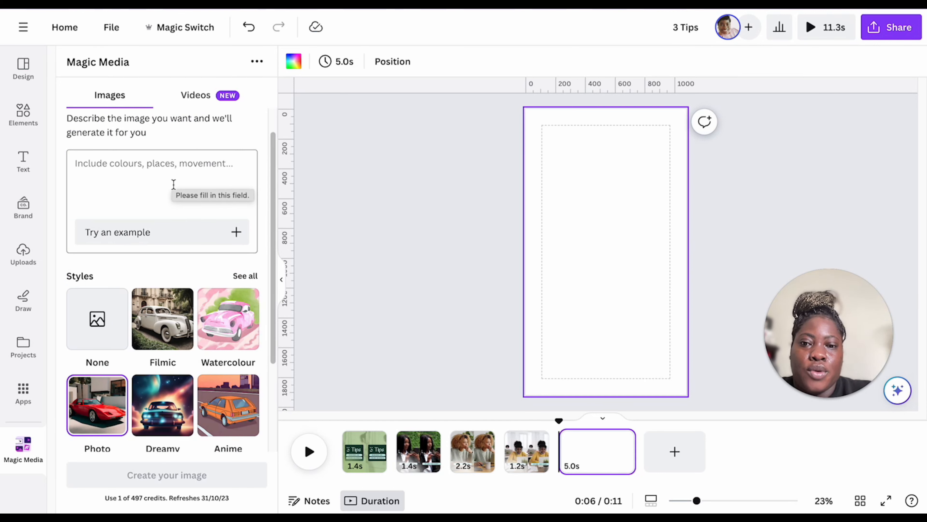
Generate images of "a woman entrepreneur working in a small cafe with bright lights and sign in the background that says dream big"
click(165, 168)
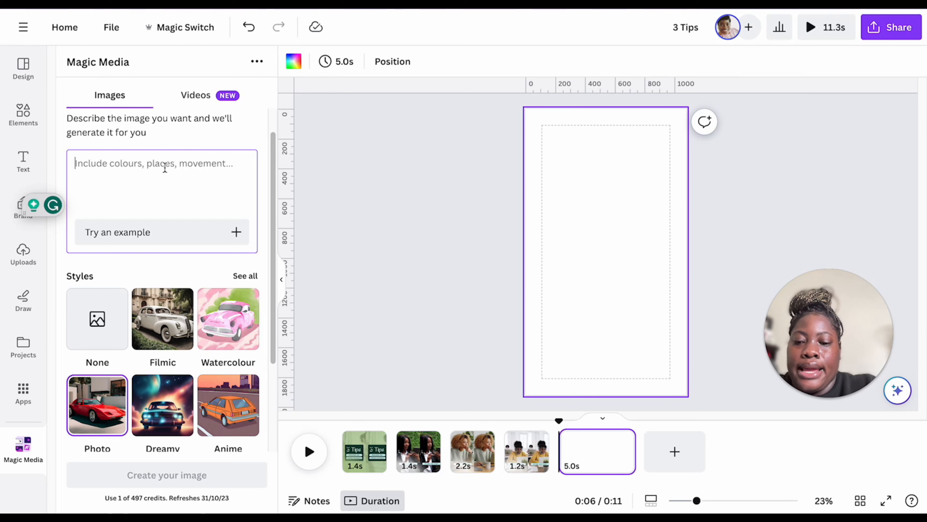
text(a wo)
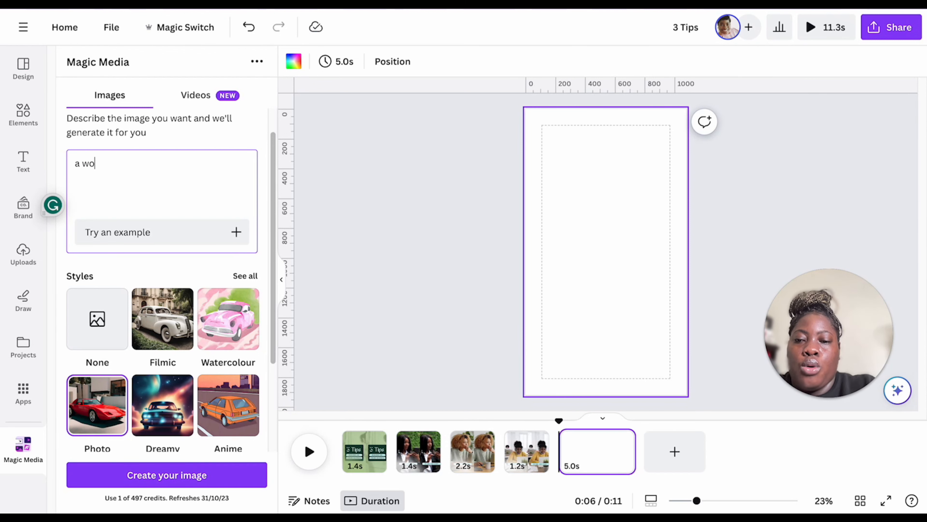
text(man entrepreneur working in a small cafe with bright lights a)
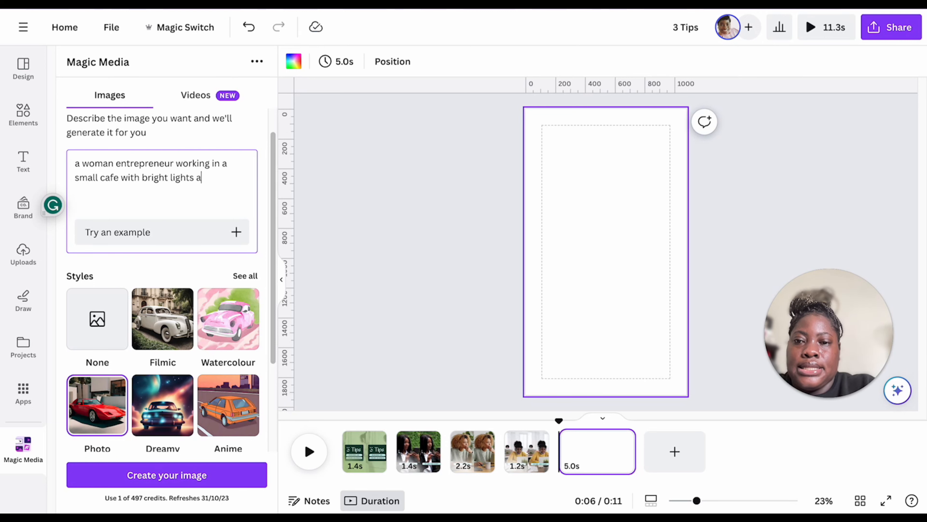
text(he ba)
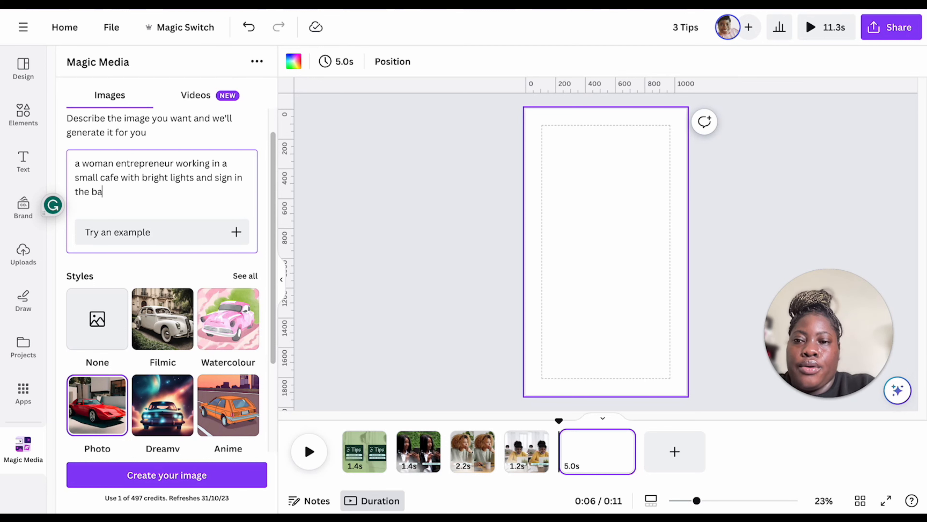
text(ckground that says dream big)
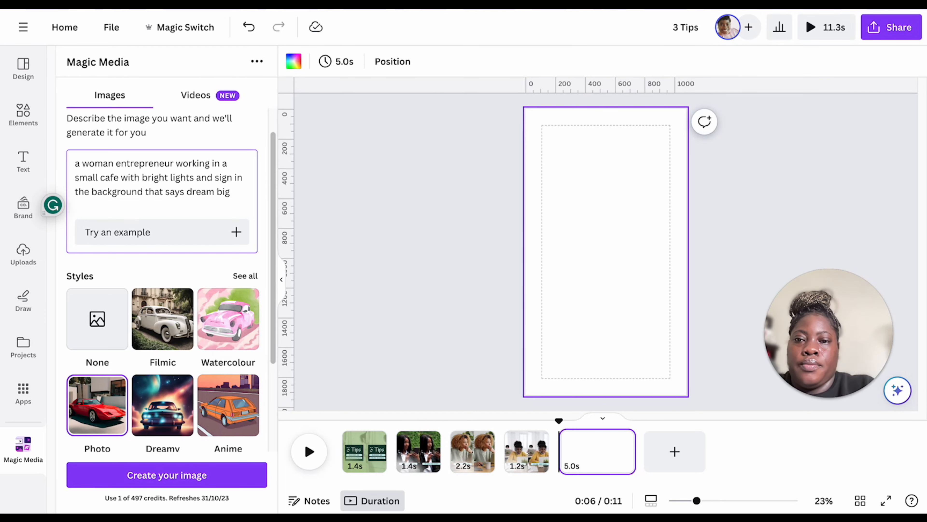
key(Return)
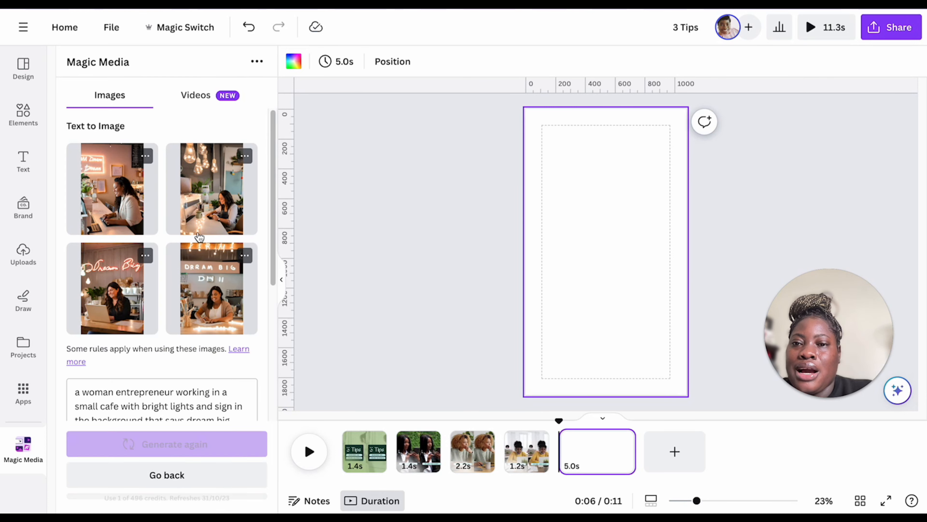
scroll(200, 248, down, 1)
scroll(199, 229, down, 1)
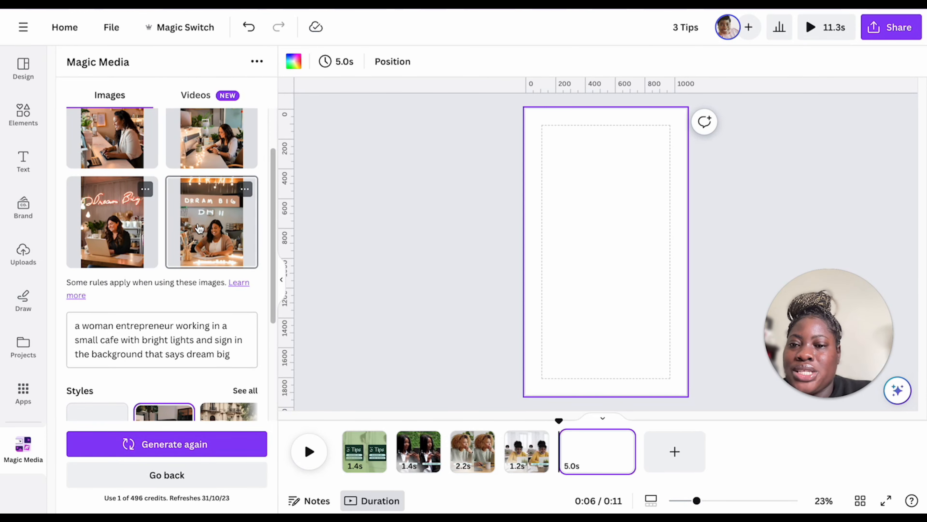
Place the generated image of the woman in the white blazer on page 5, enlarge it to fill the page, and add page 6
scroll(199, 229, up, 2)
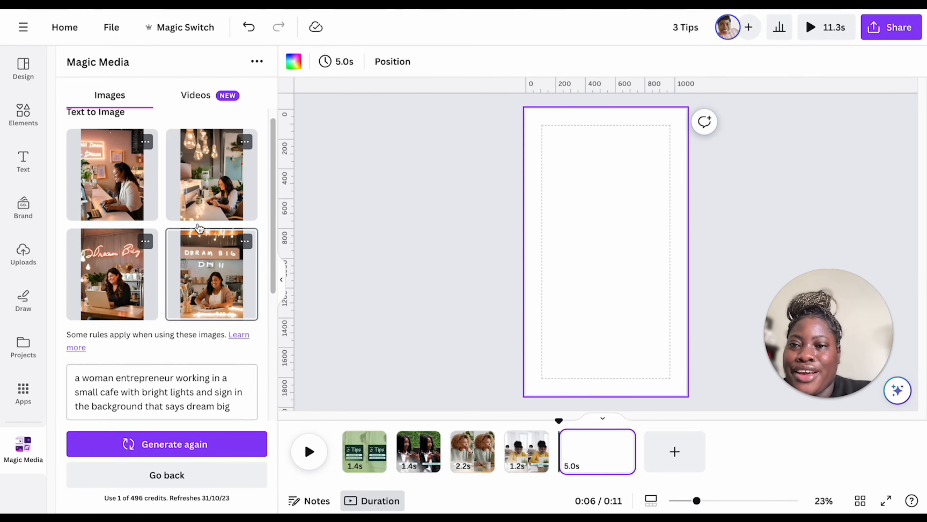
click(131, 202)
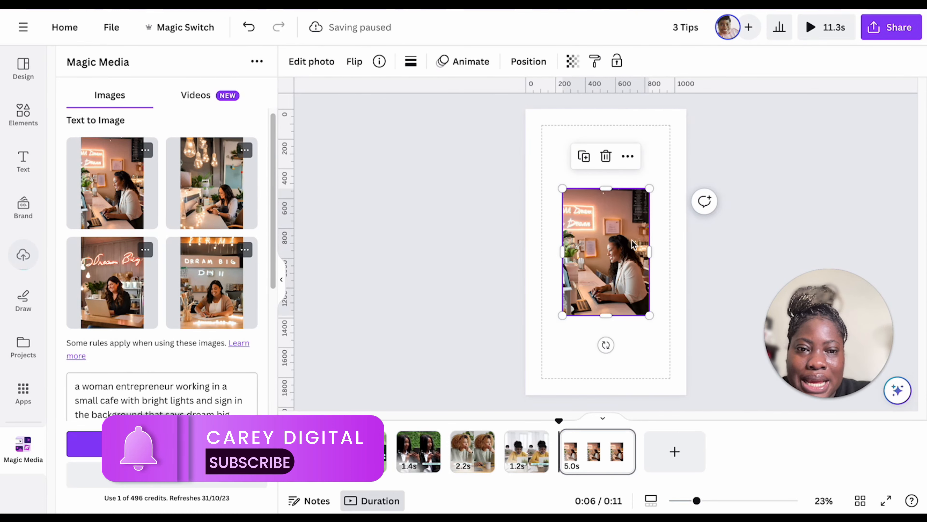
drag(632, 240, 595, 161)
drag(611, 237, 712, 406)
drag(634, 308, 634, 308)
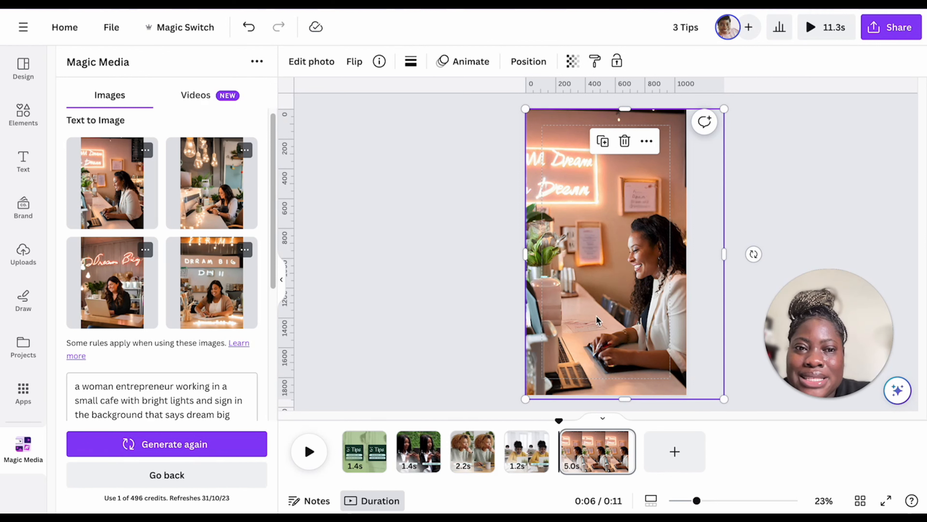
drag(725, 252, 690, 249)
click(675, 451)
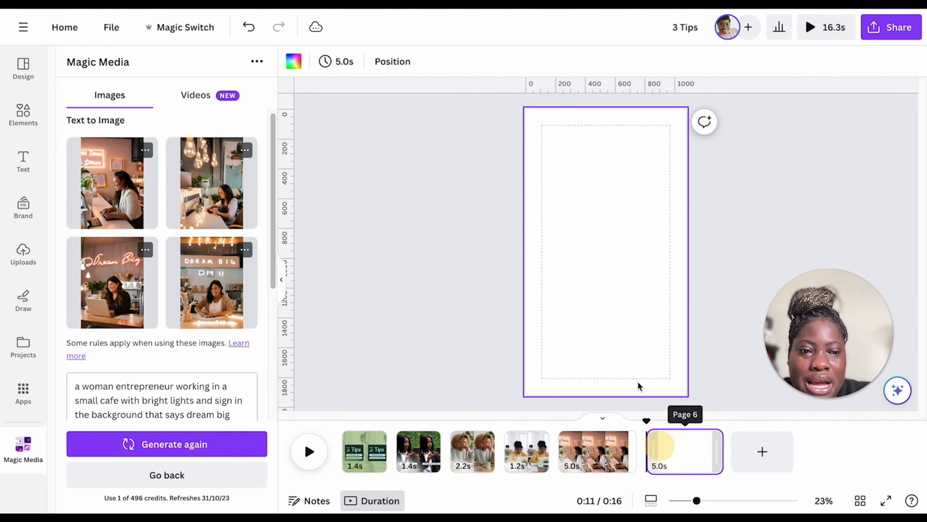
Try the generated image with the white two-line sign at full-page size on page 6, and delete it
click(202, 291)
drag(617, 228, 584, 150)
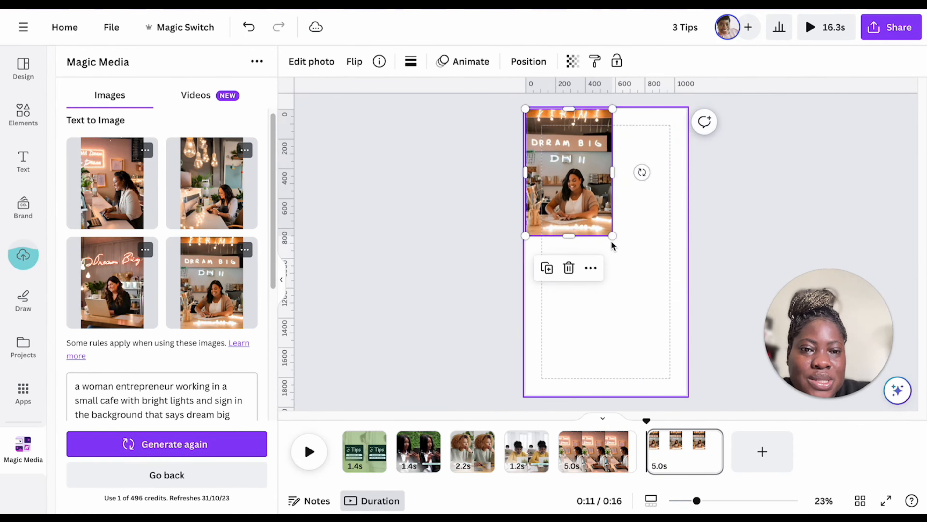
drag(612, 234, 738, 387)
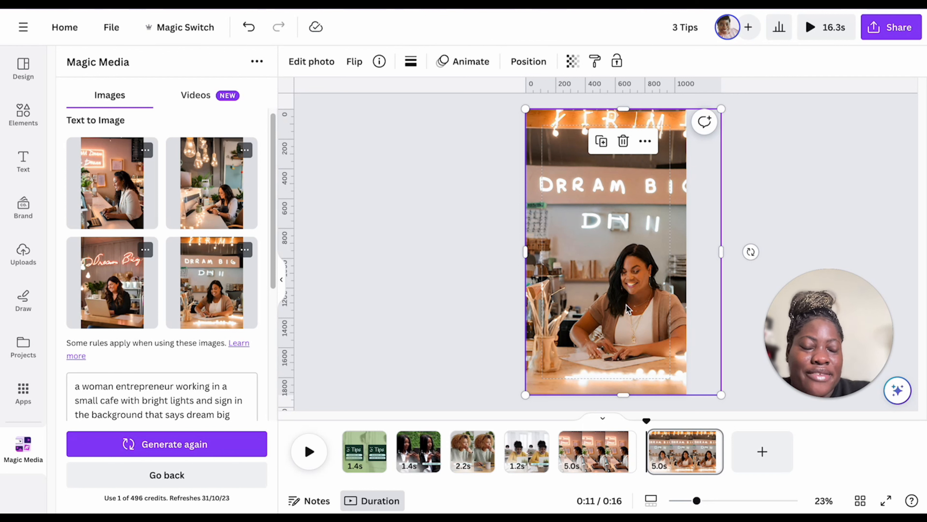
key(Delete)
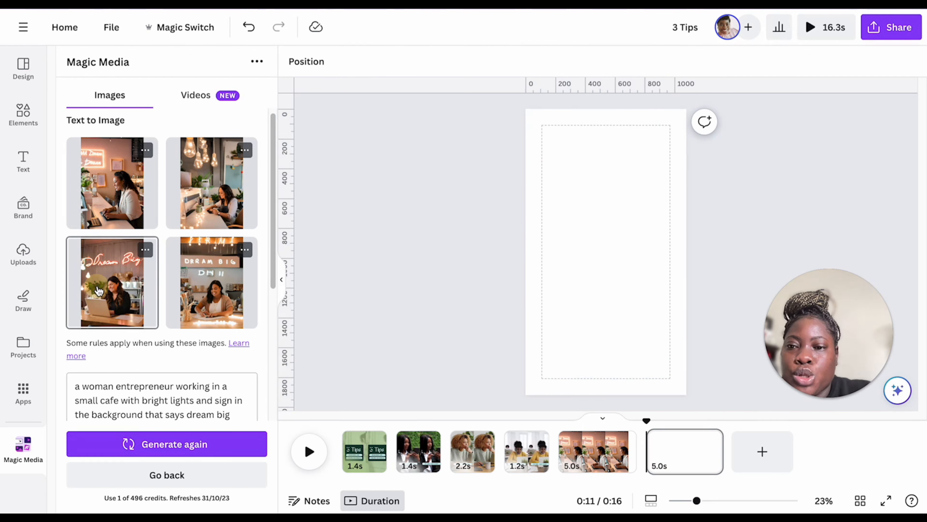
Try the generated image with the red neon "Dream Big" sign at full-page size on page 6, and remove it
click(98, 290)
drag(611, 248, 576, 168)
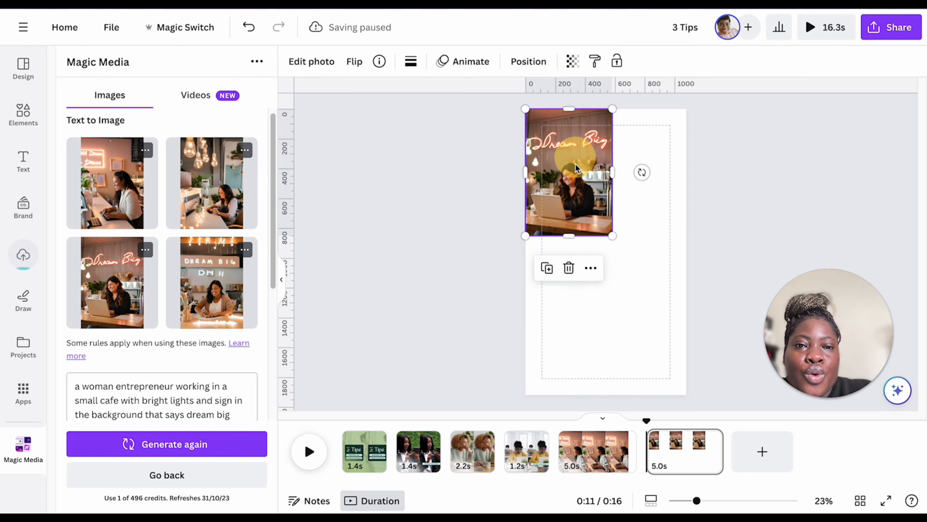
drag(612, 236, 742, 395)
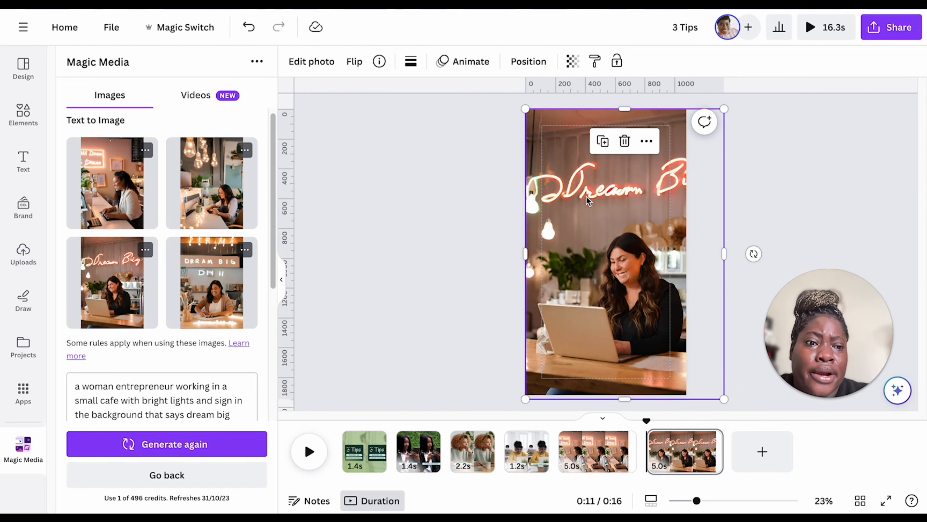
click(625, 141)
Try the generated image with the hanging light bulbs enlarged across page 6, and remove it
click(211, 183)
drag(619, 222, 583, 143)
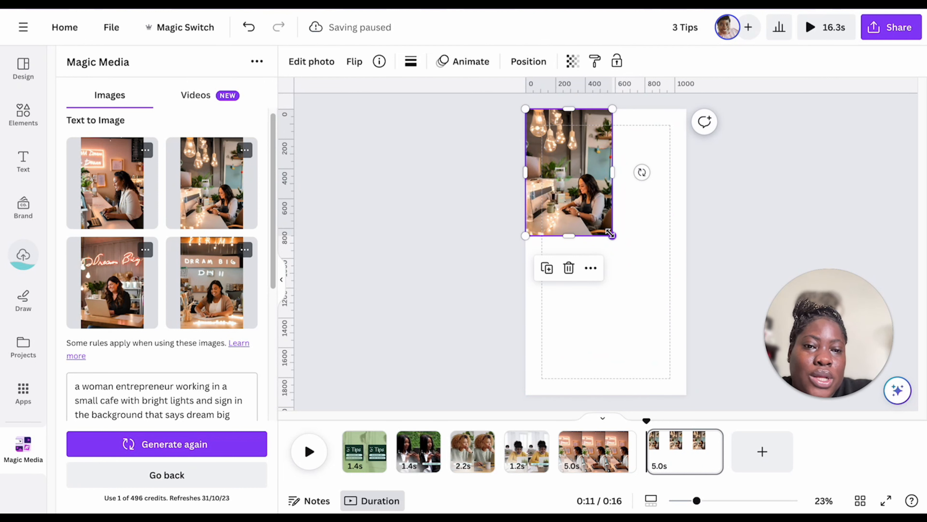
drag(612, 234, 717, 388)
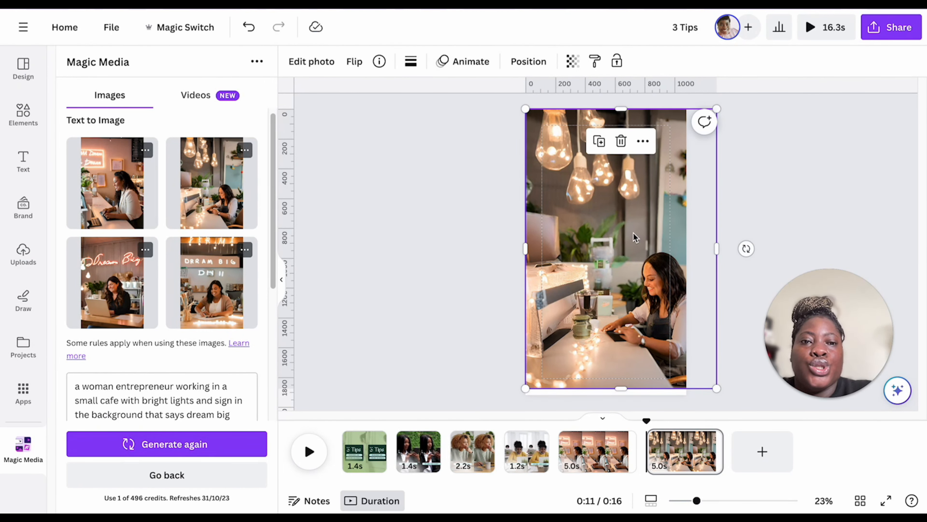
click(627, 143)
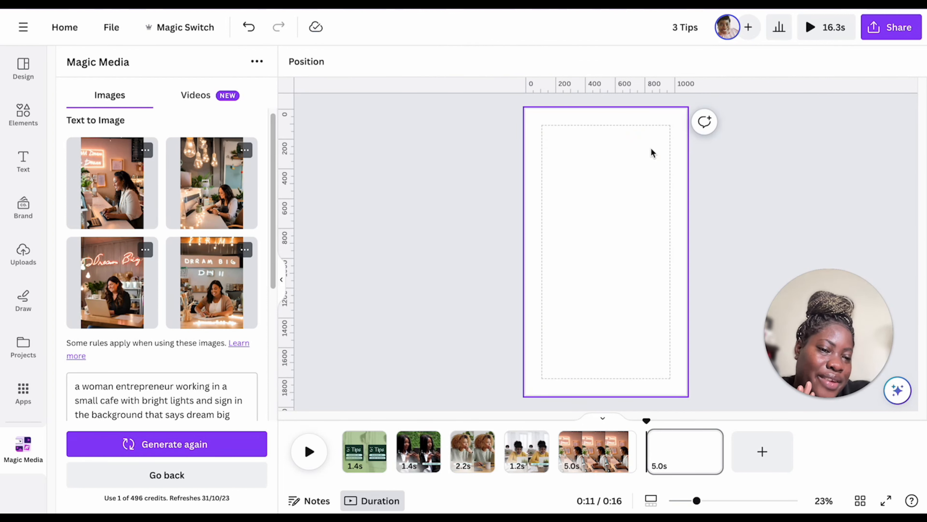
Shorten page 5 to 2.8 seconds
click(604, 448)
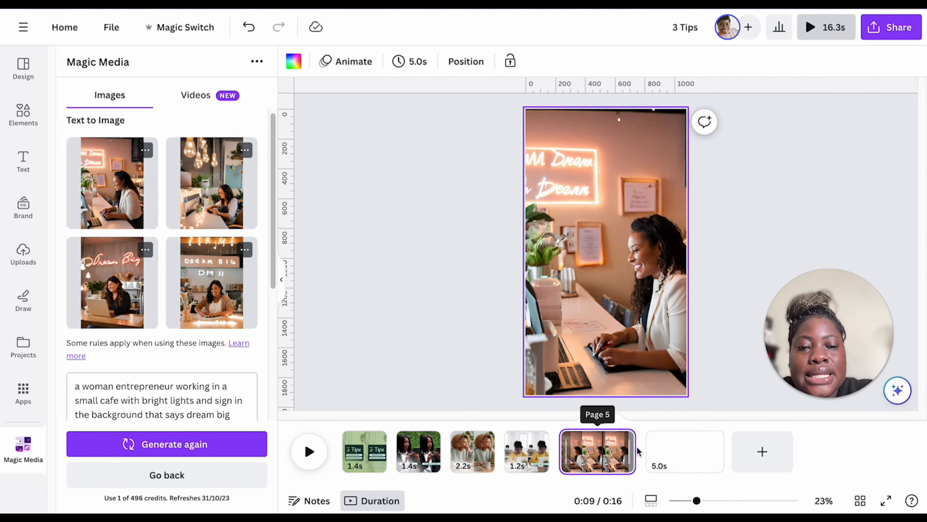
drag(635, 447, 604, 439)
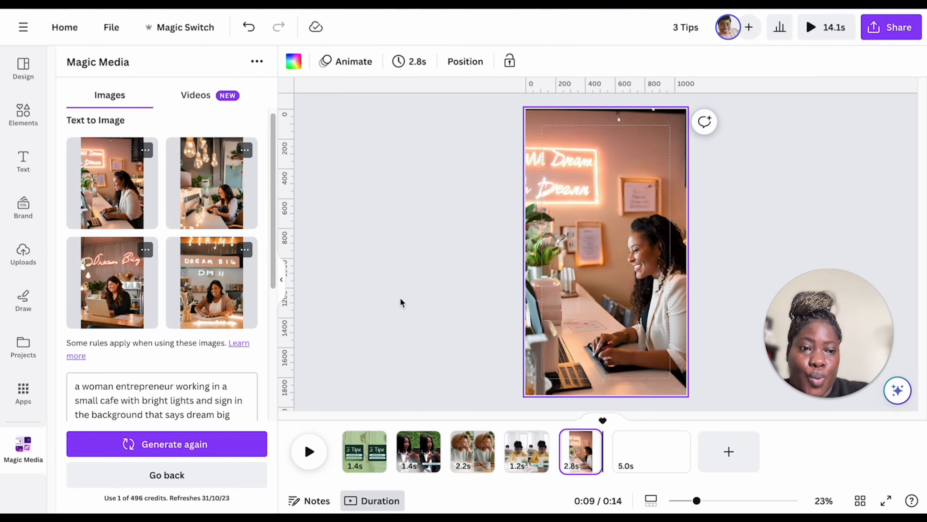
Generate a video of "a woman entrepreneur with afro hair working on her laptop in her business, with a sign that says dream big"
click(203, 94)
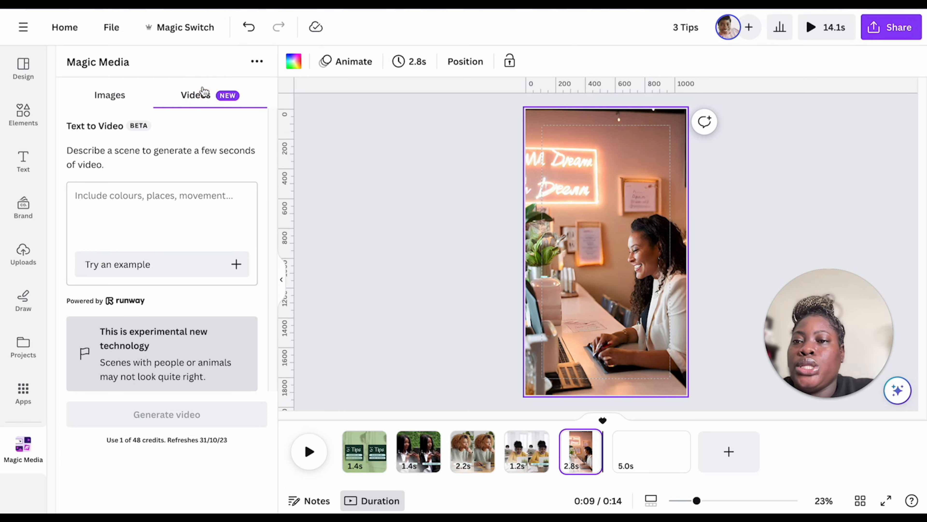
click(190, 215)
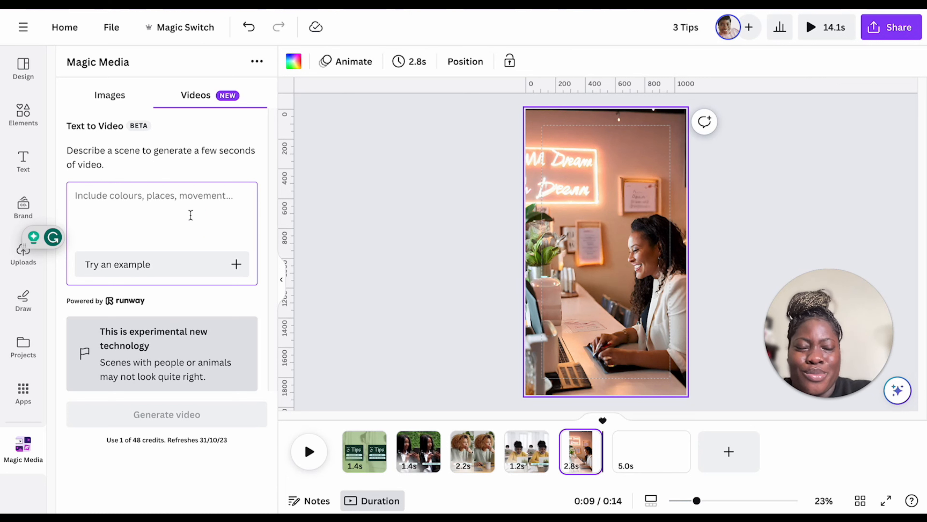
text(a wo)
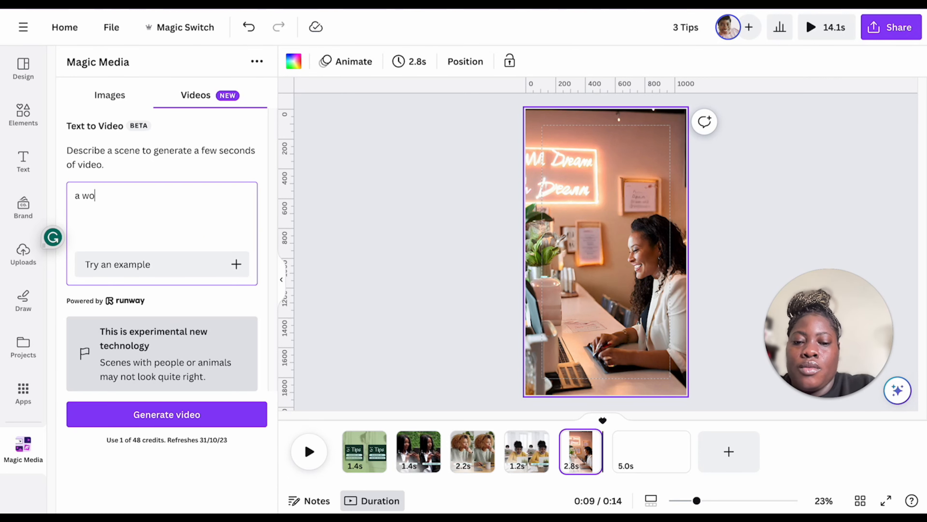
text(man entrepreneur with afro hair w)
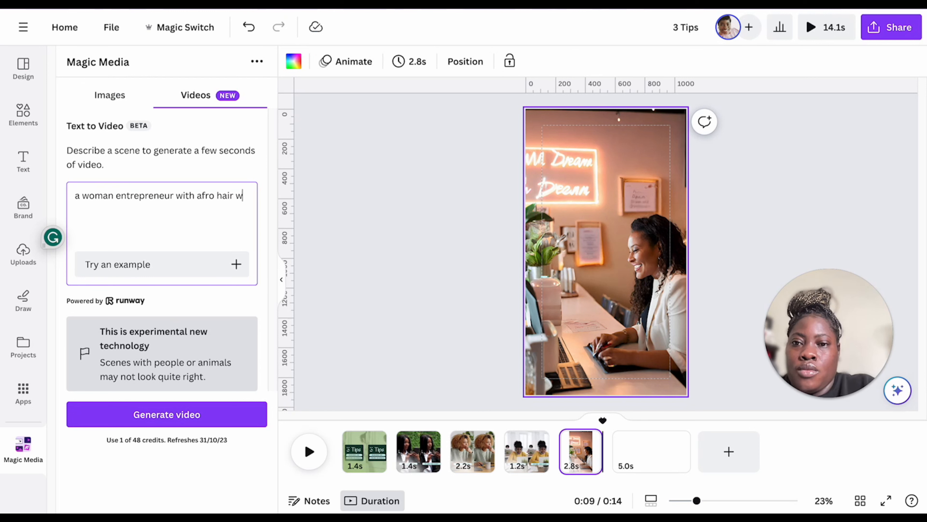
text(orking on her laptop in her business p)
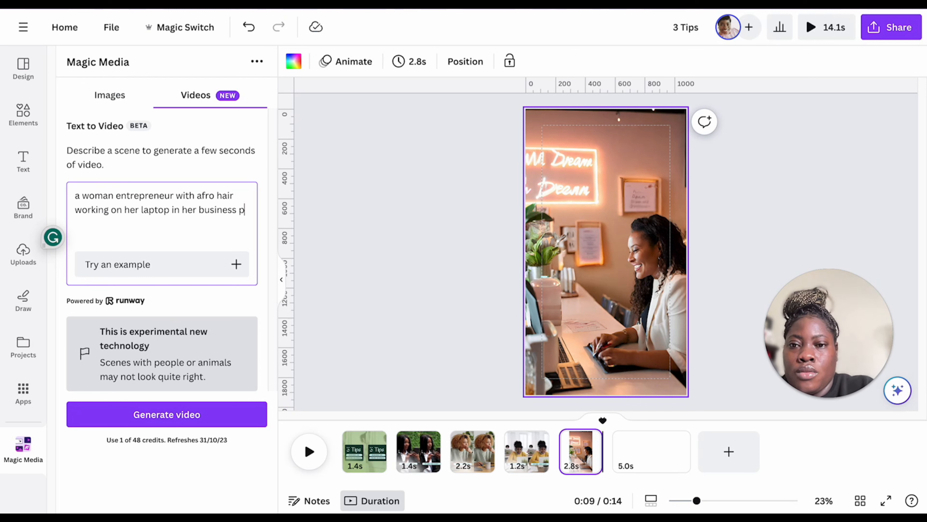
text(, with a sign that sas)
text( d)
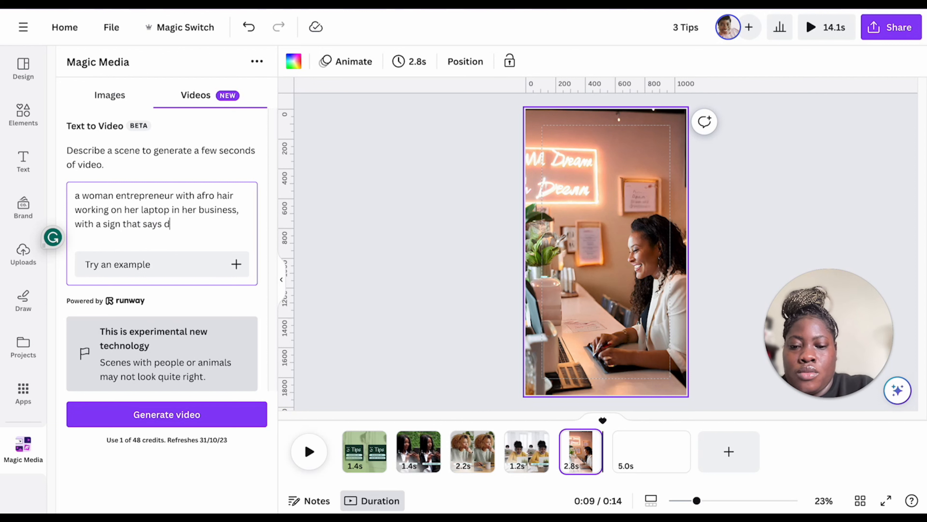
text(ream big)
click(167, 415)
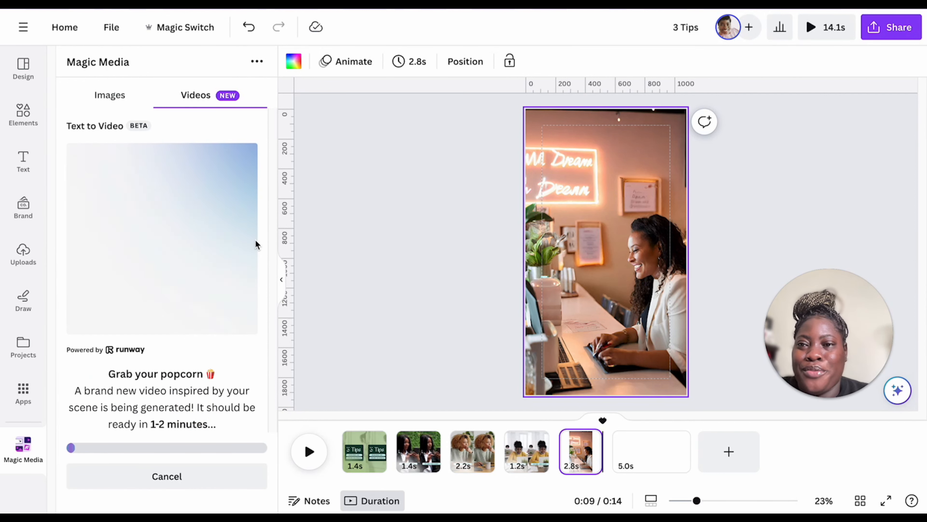
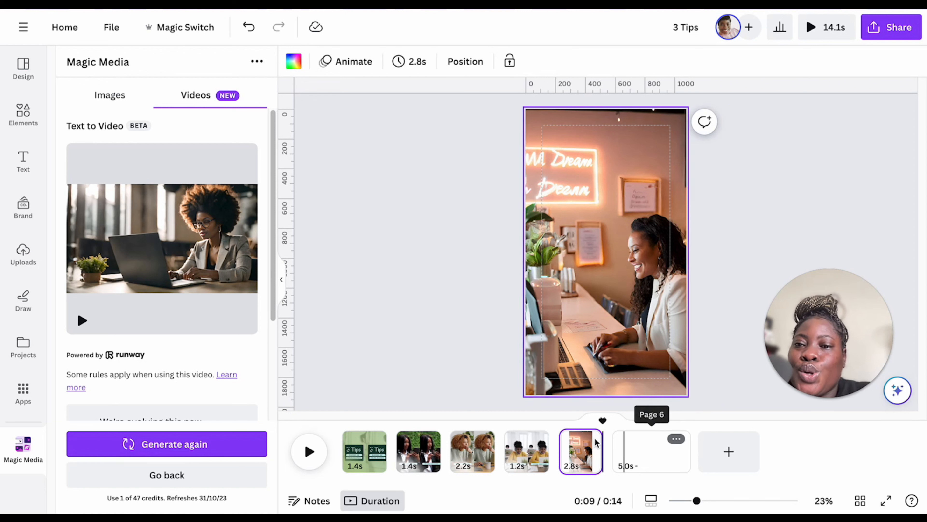
Place the generated video at the upper-left corner of page 6 and stretch it to cover the whole page
click(631, 464)
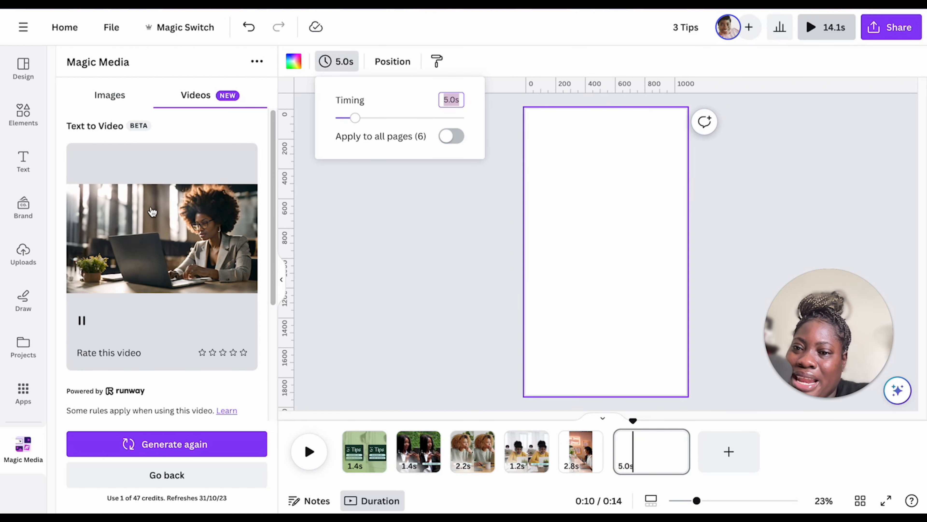
drag(152, 211, 597, 197)
drag(562, 142, 586, 121)
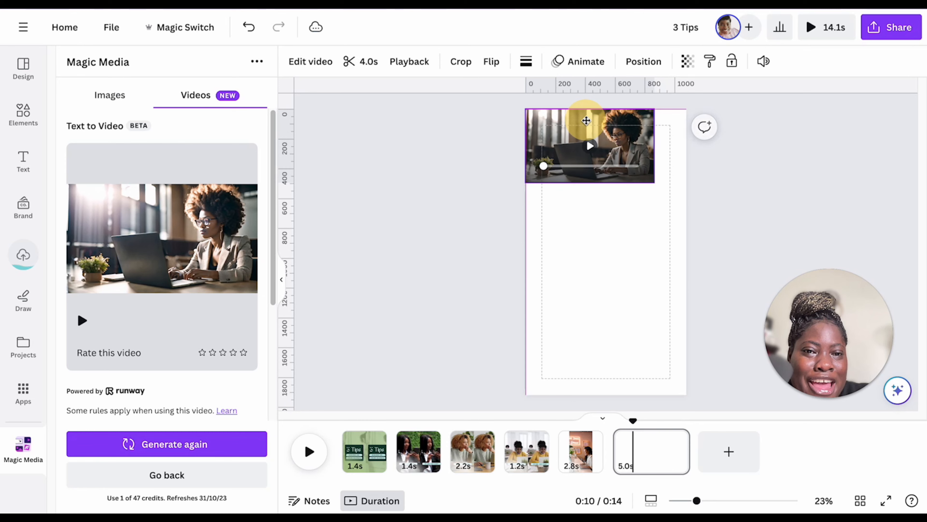
drag(591, 183, 666, 400)
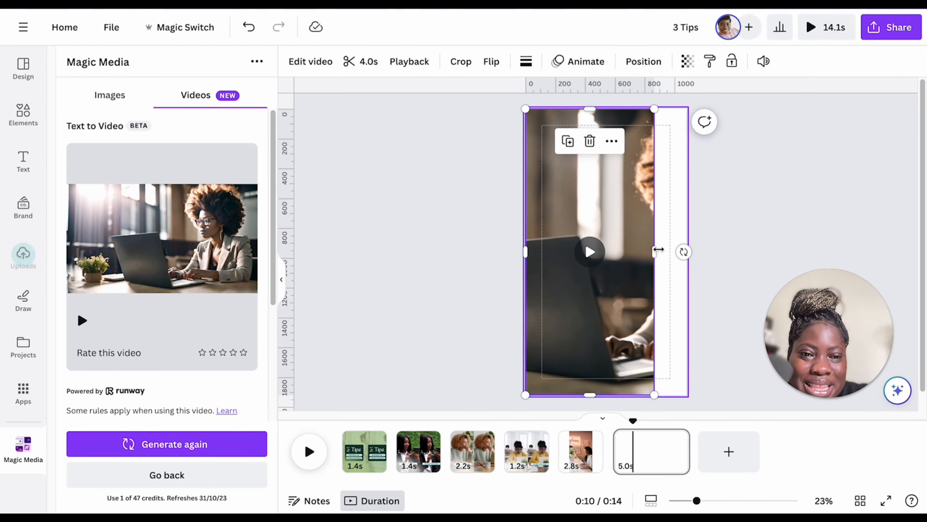
drag(658, 249, 703, 232)
Shift the video within its crop frame so the woman and her laptop are in view, and apply the crop
double_click(655, 192)
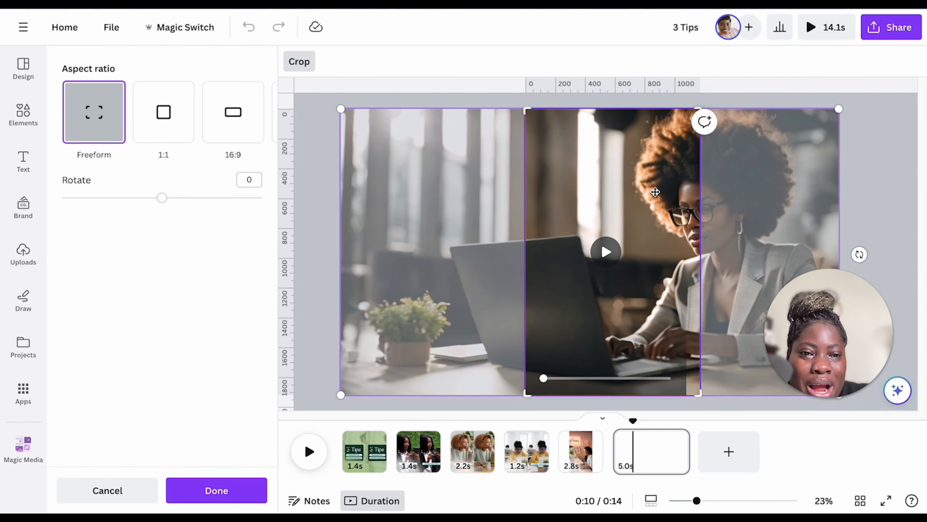
drag(655, 192, 593, 183)
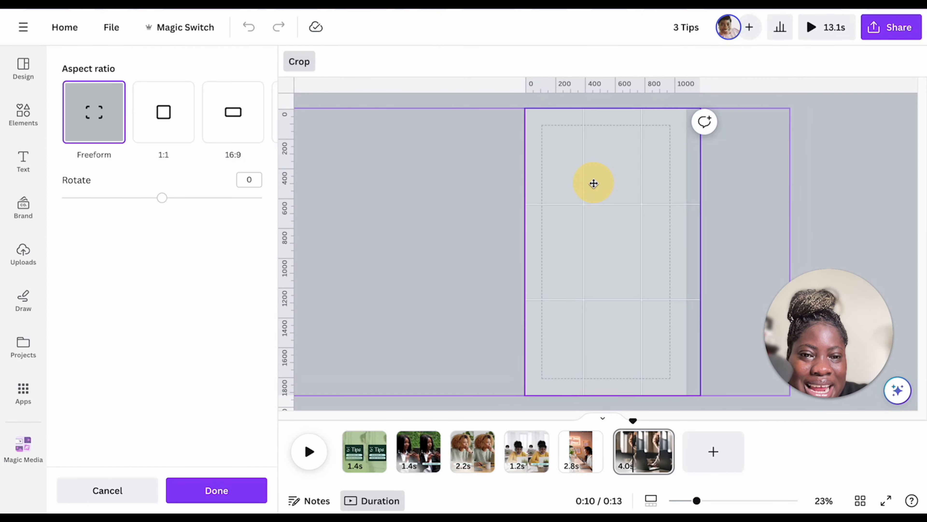
click(810, 185)
Review the generated video's details and prompt, reset the video generator, and look over the generated images and their prompt
scroll(184, 326, down, 5)
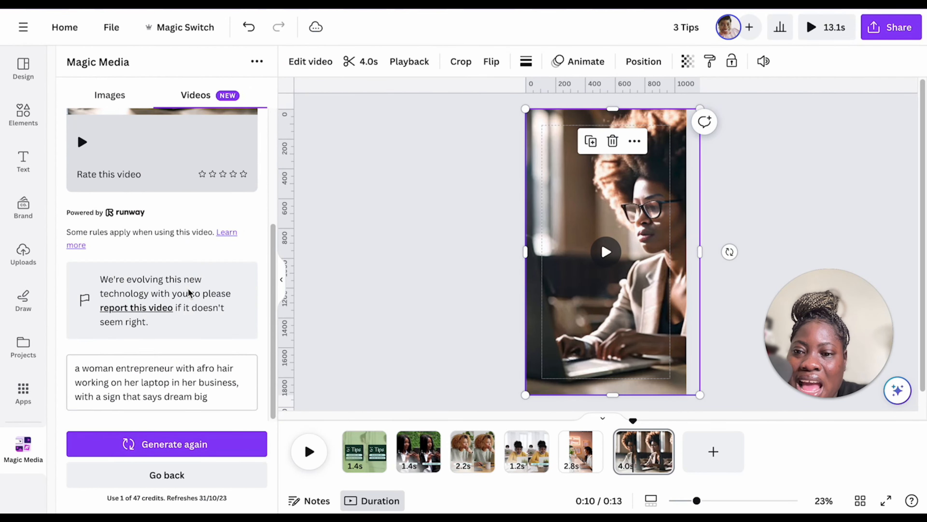
scroll(189, 290, up, 5)
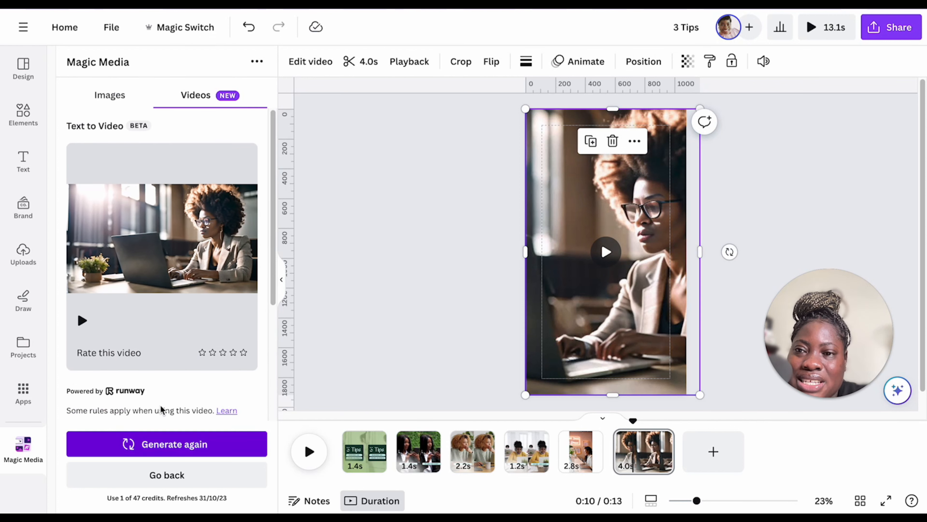
click(188, 475)
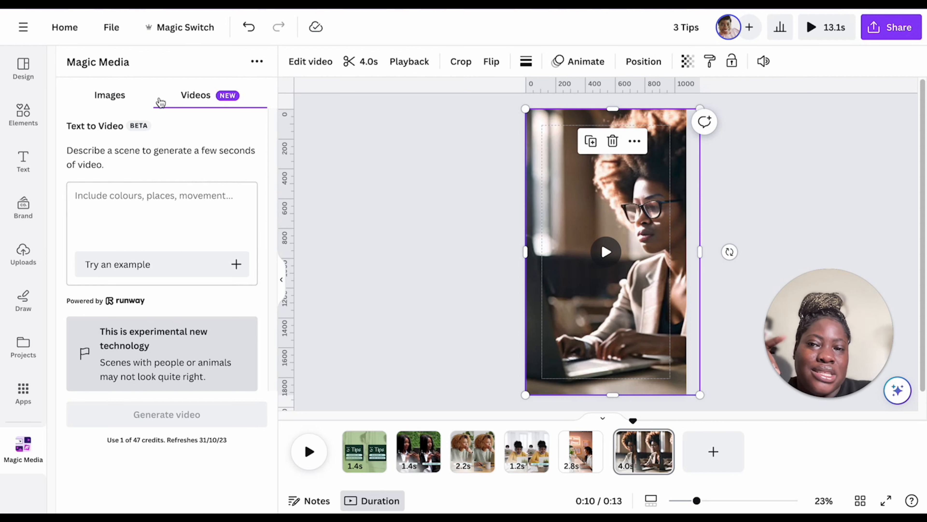
click(100, 106)
scroll(116, 397, down, 5)
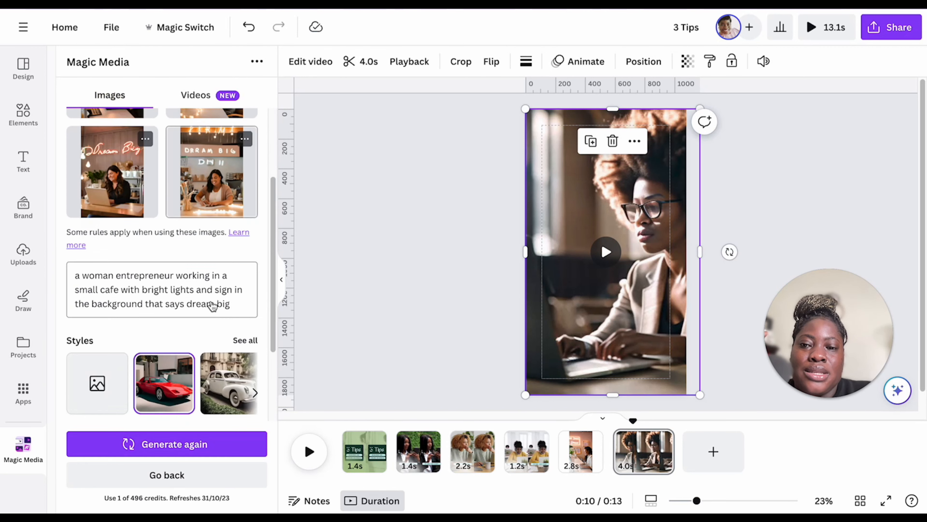
scroll(224, 310, up, 3)
scroll(224, 311, up, 3)
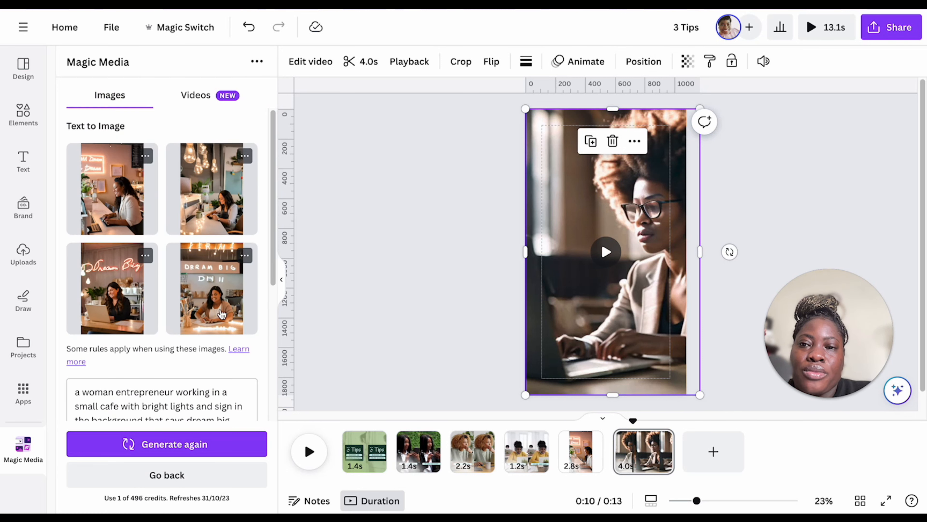
click(205, 96)
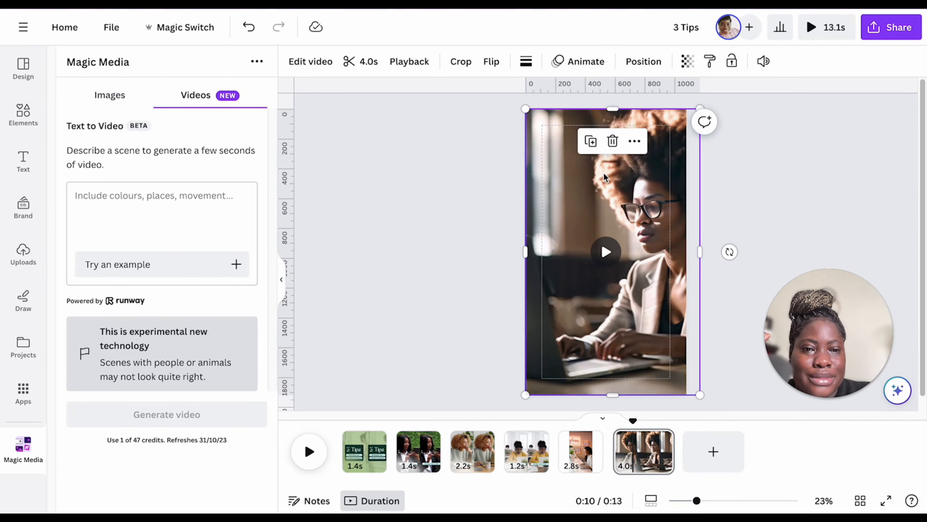
Play the generated video on page 6 twice to examine its motion
click(612, 252)
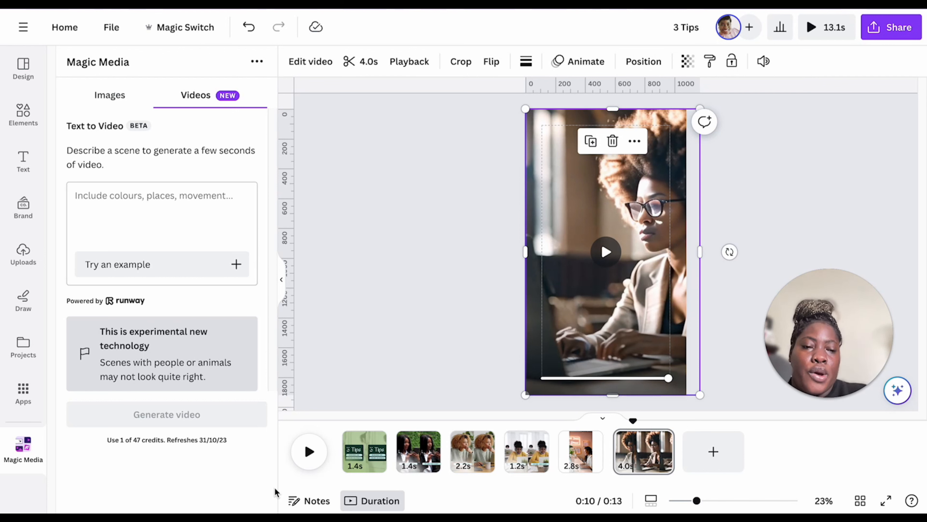
click(608, 253)
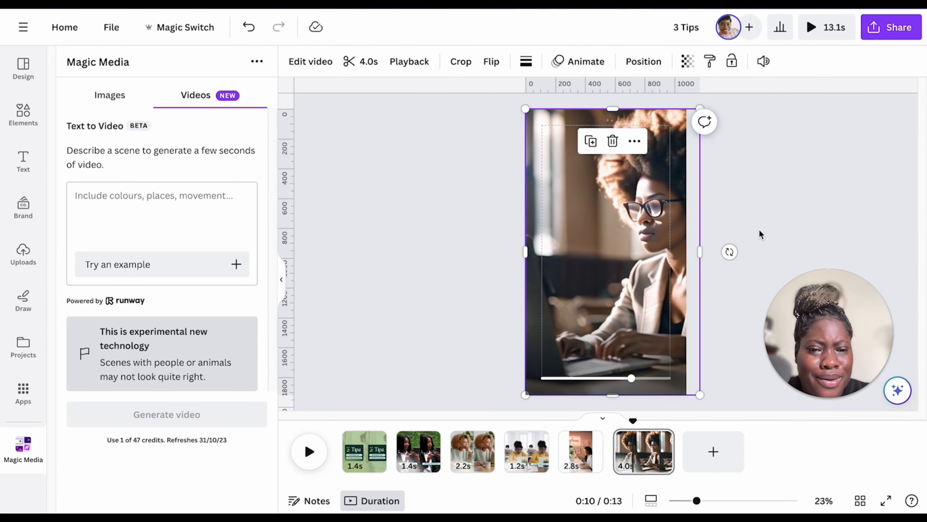
Copy the "TIP ONE: JUST START" label from page 4 onto pages 5 and 6, aligning the page 6 copy within the margins
click(522, 453)
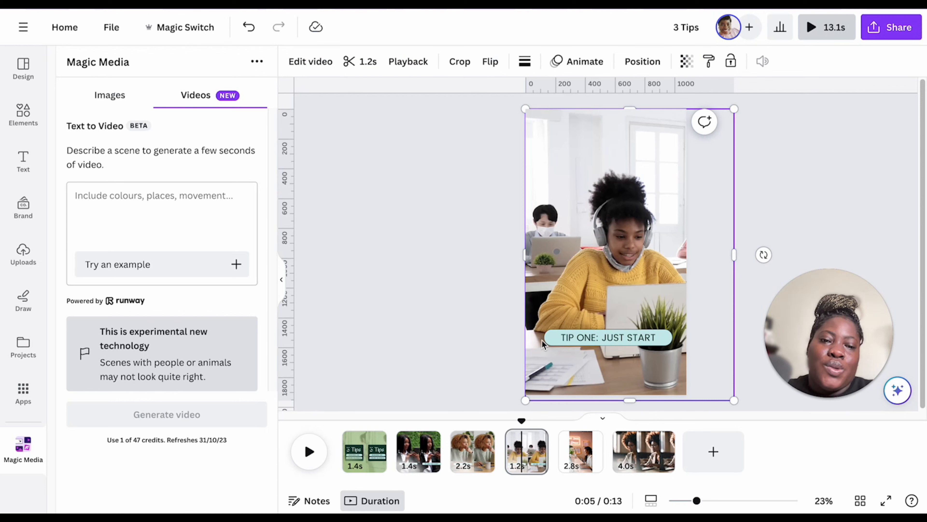
click(587, 337)
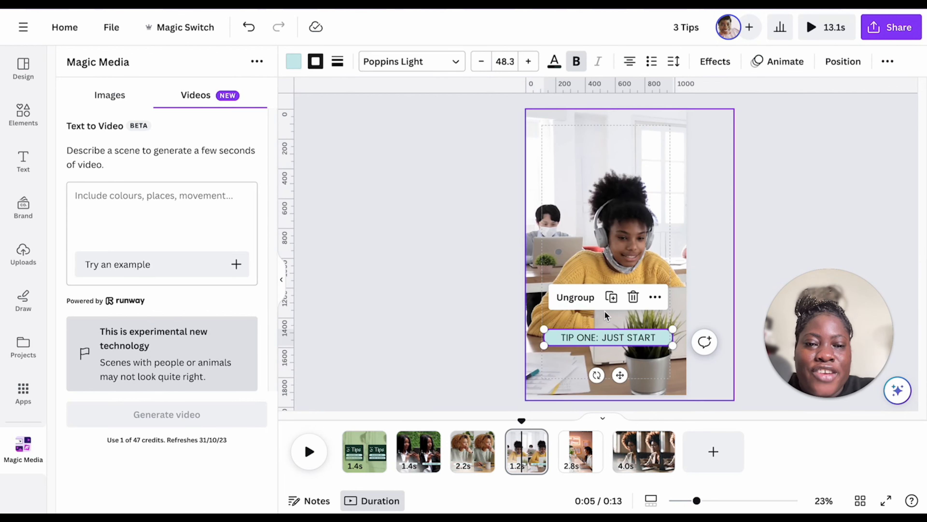
drag(608, 342, 581, 450)
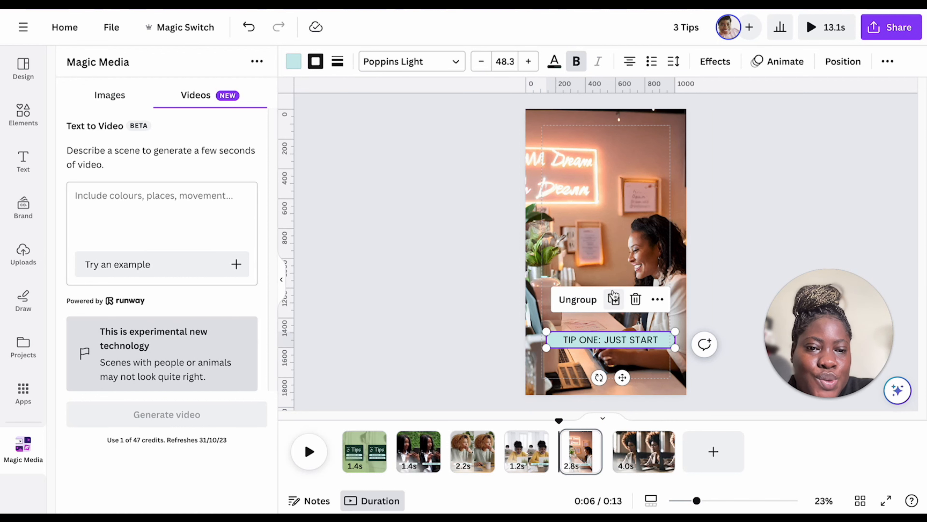
click(614, 298)
drag(614, 349, 640, 457)
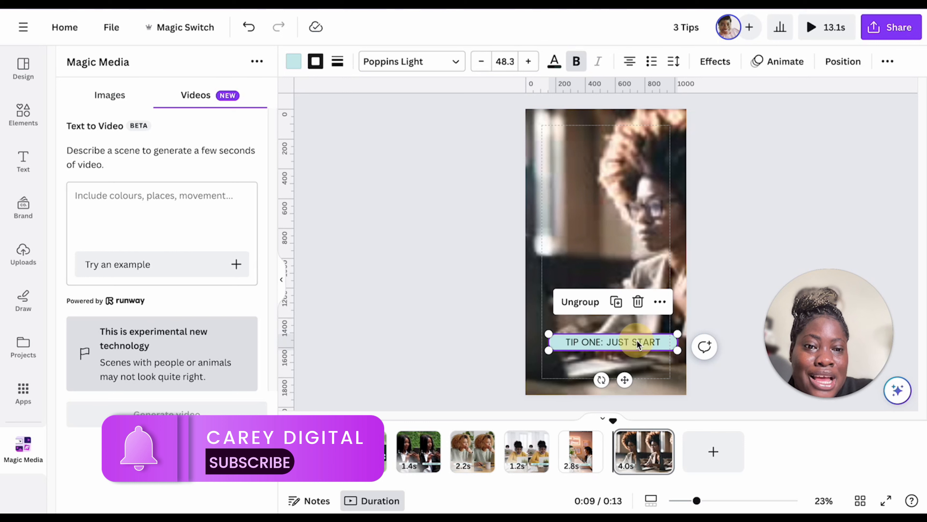
drag(637, 345, 633, 334)
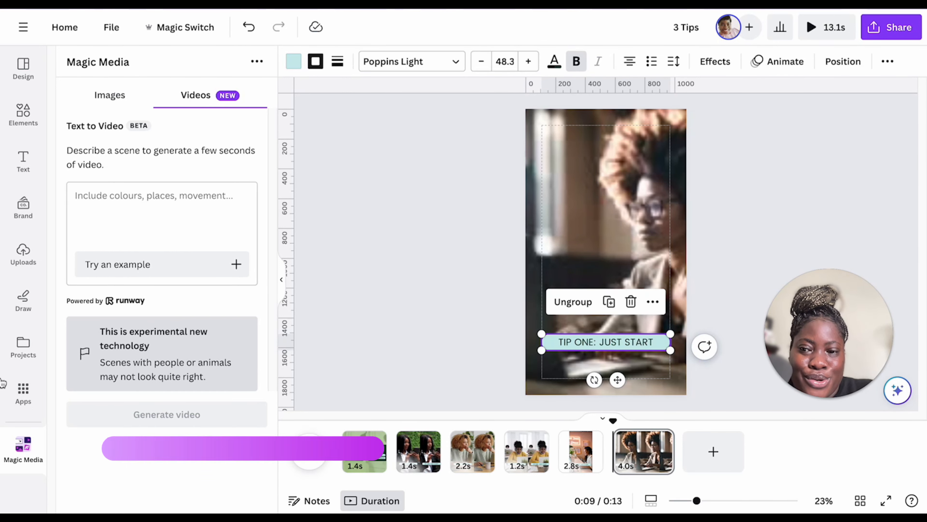
Clear the "magic media" app search and trim page 6 to 2.1 seconds
click(8, 436)
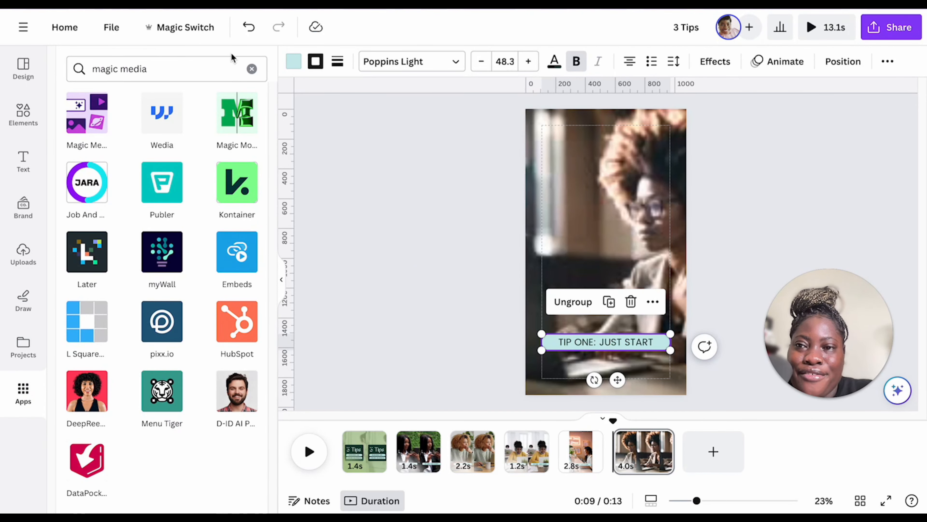
click(251, 68)
click(489, 252)
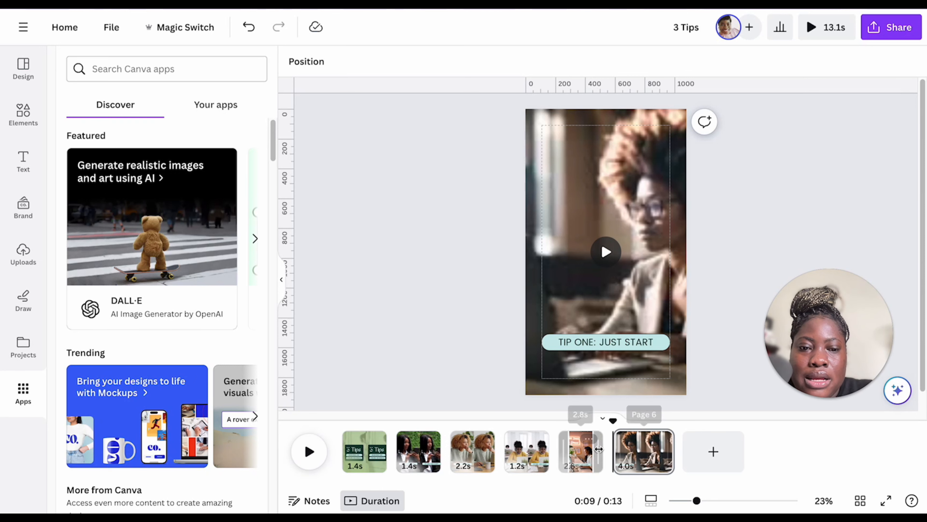
drag(672, 450, 602, 449)
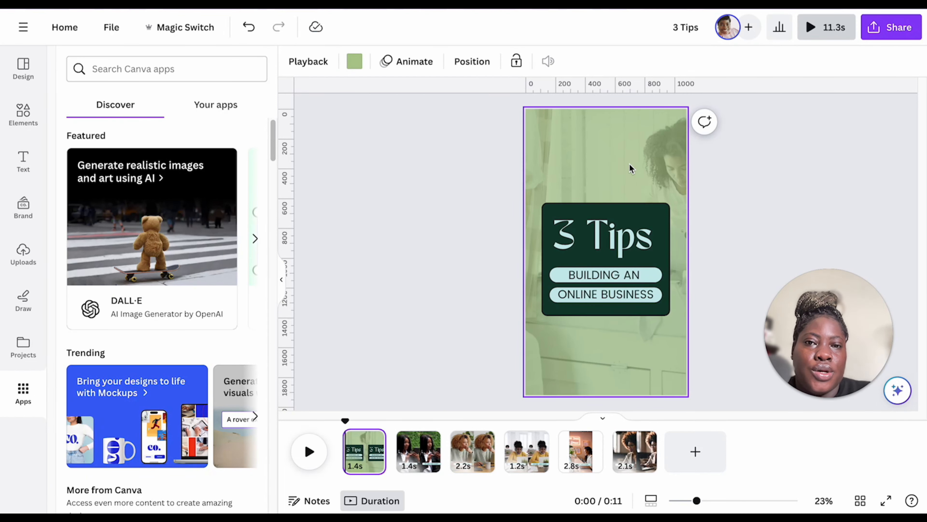
Examine the page and photo animations available for the background video on page 1
click(590, 143)
click(446, 188)
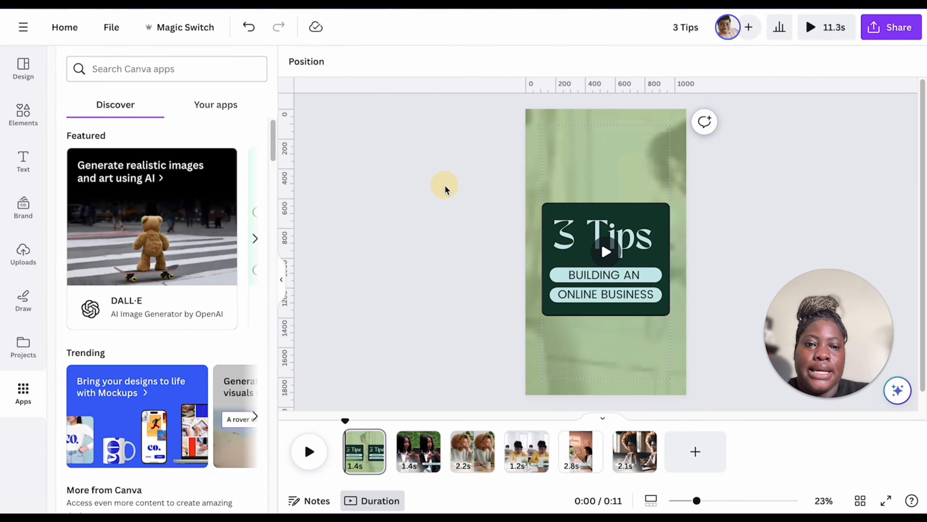
click(536, 125)
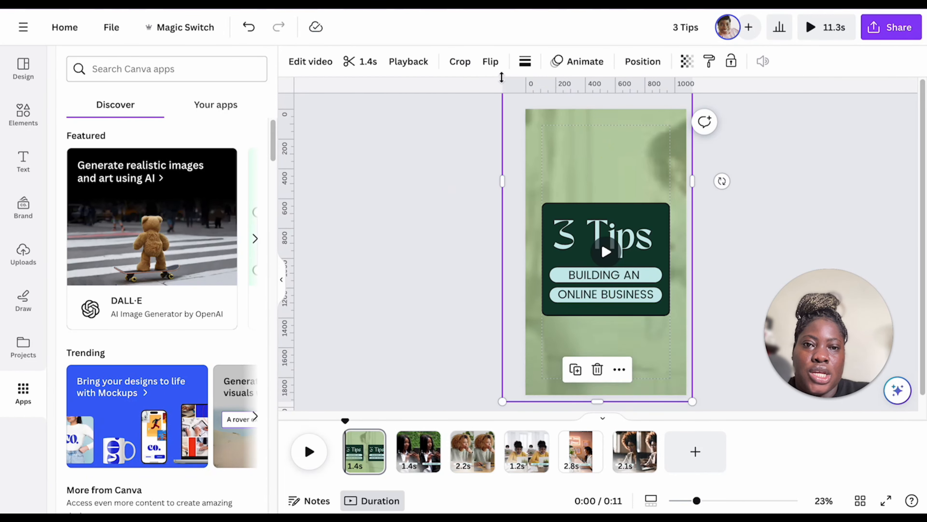
click(583, 62)
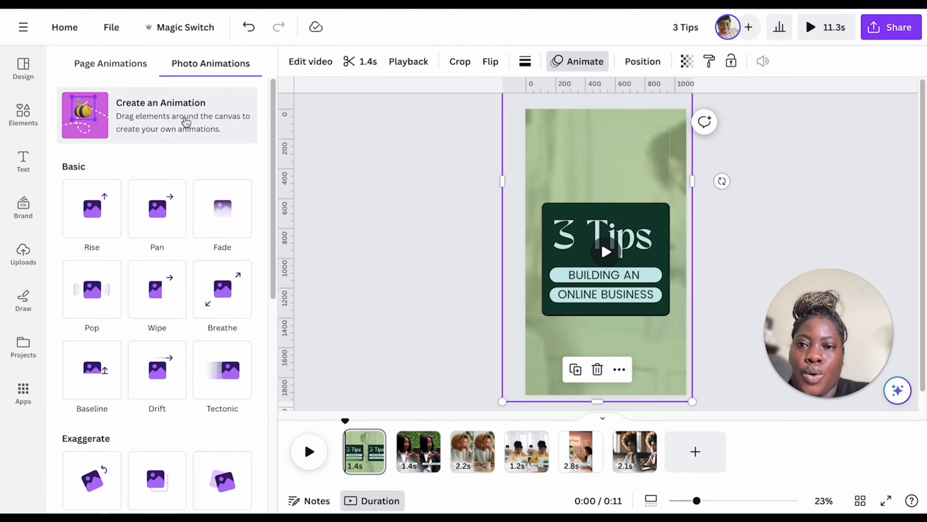
click(126, 66)
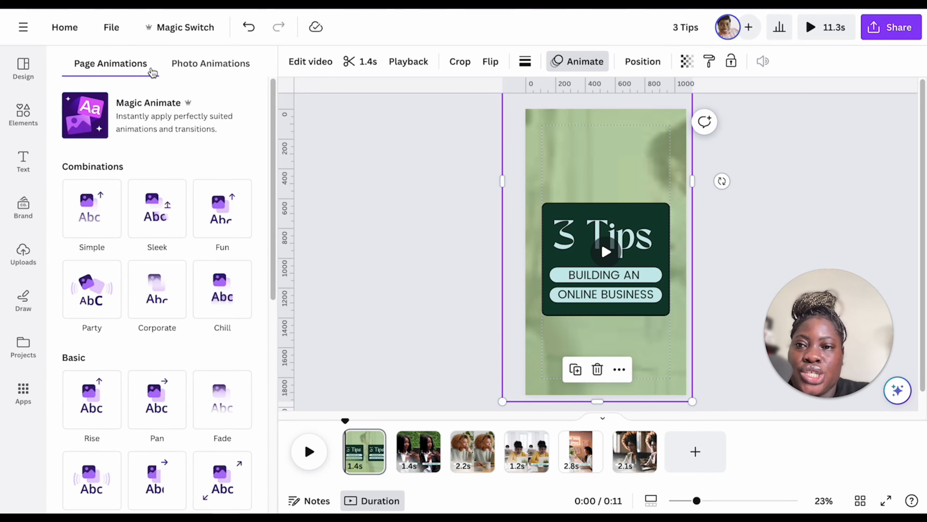
click(192, 65)
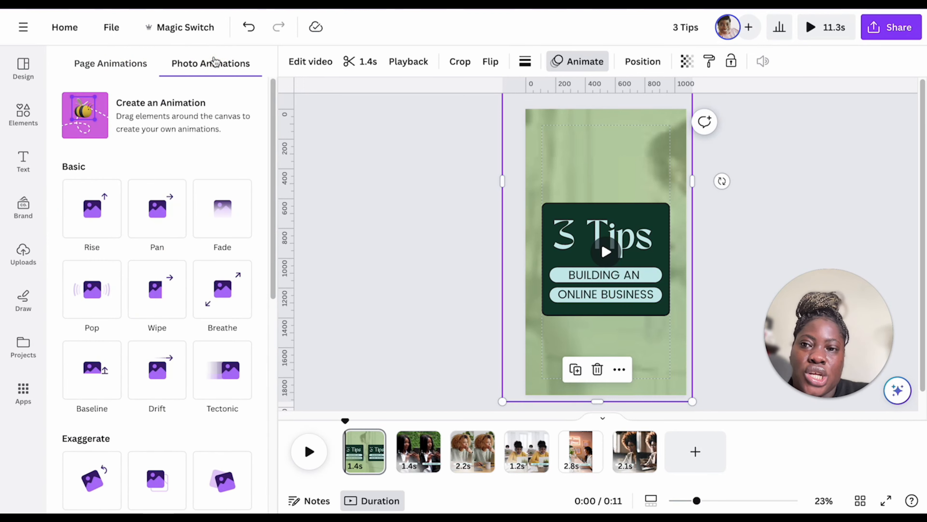
scroll(197, 241, down, 10)
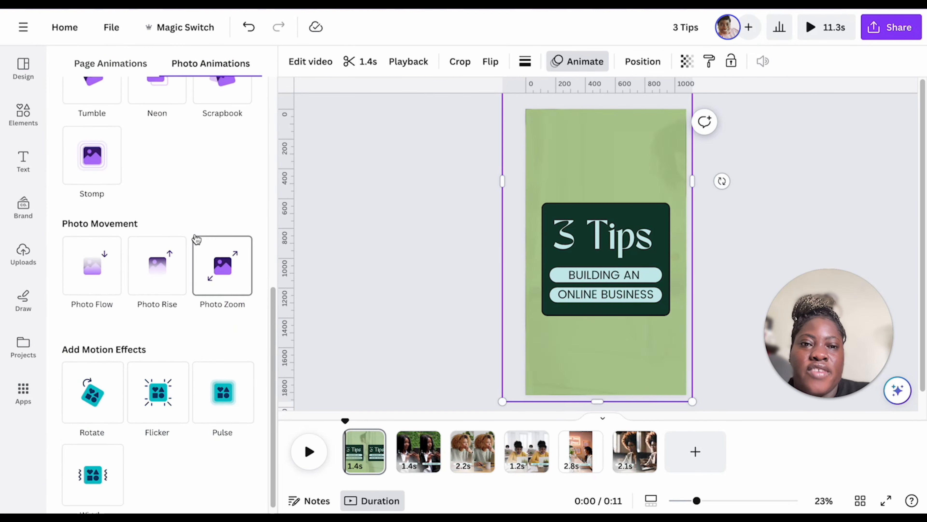
scroll(185, 213, up, 3)
scroll(185, 213, up, 8)
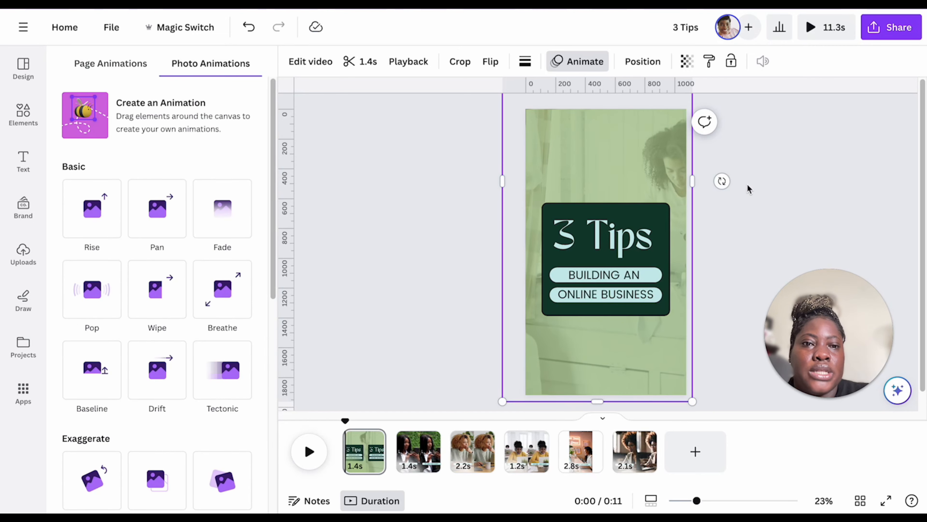
Animate the design with the Professional style of Magic Animate and preview the video full screen
mouse_move(674, 181)
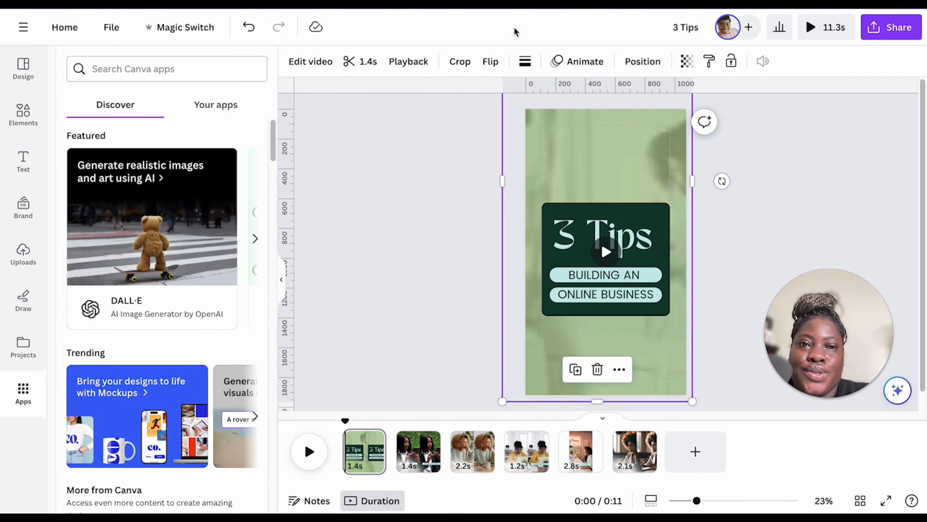
click(599, 62)
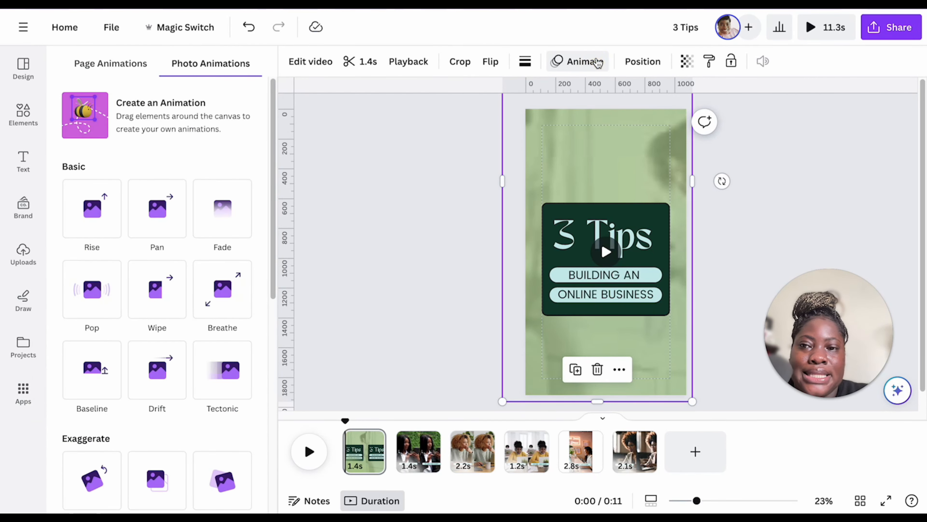
click(115, 66)
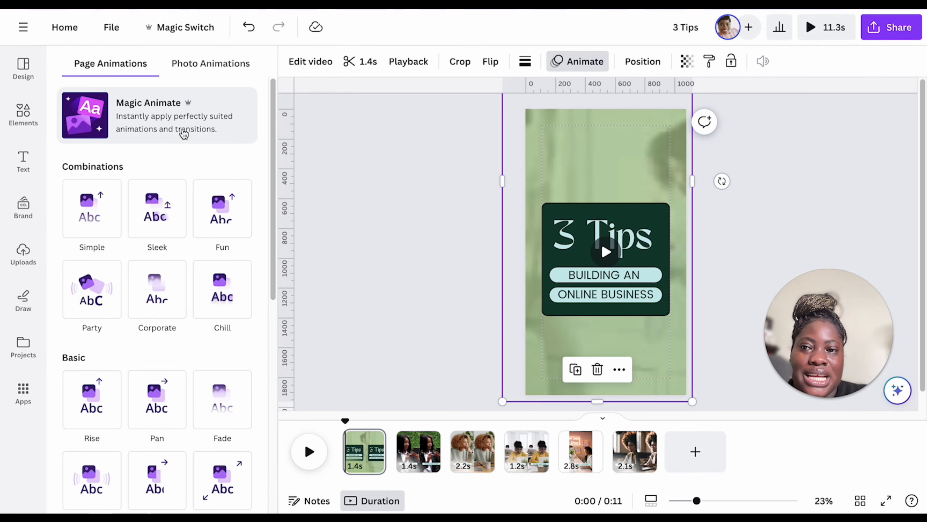
click(185, 127)
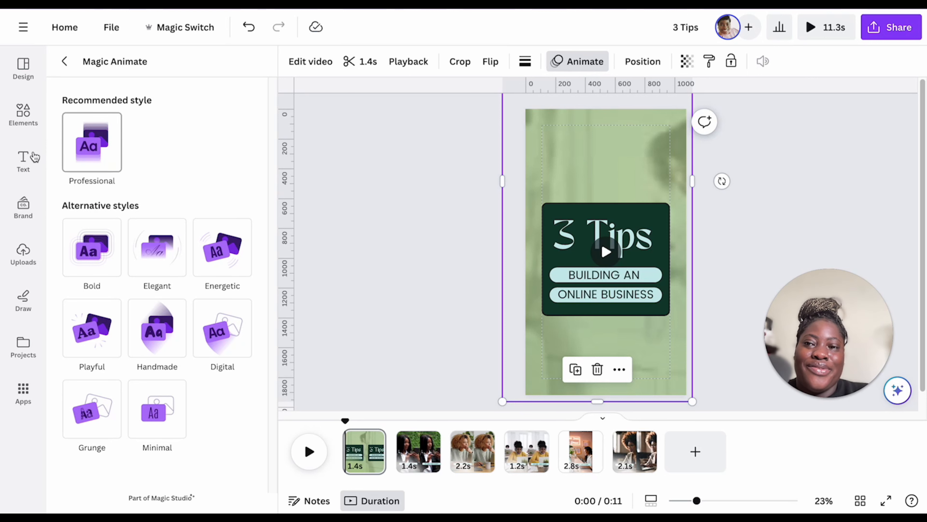
click(78, 153)
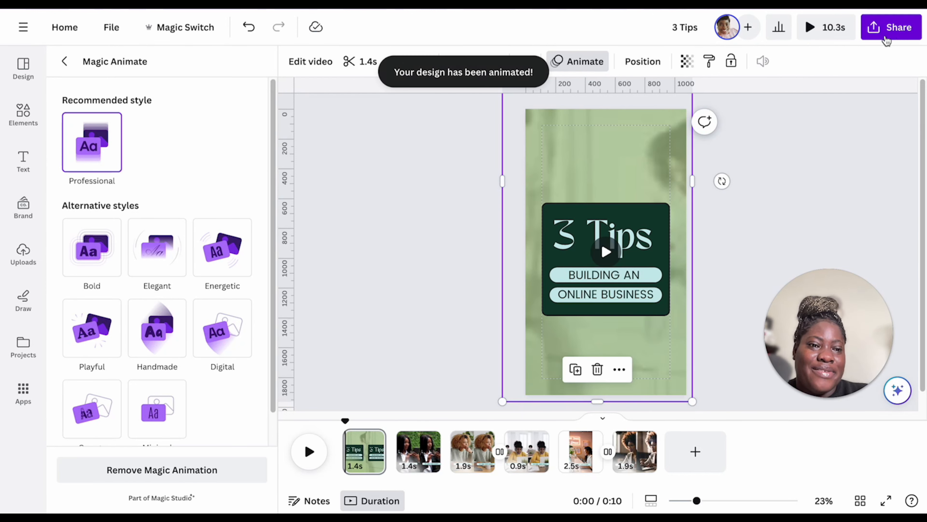
click(834, 27)
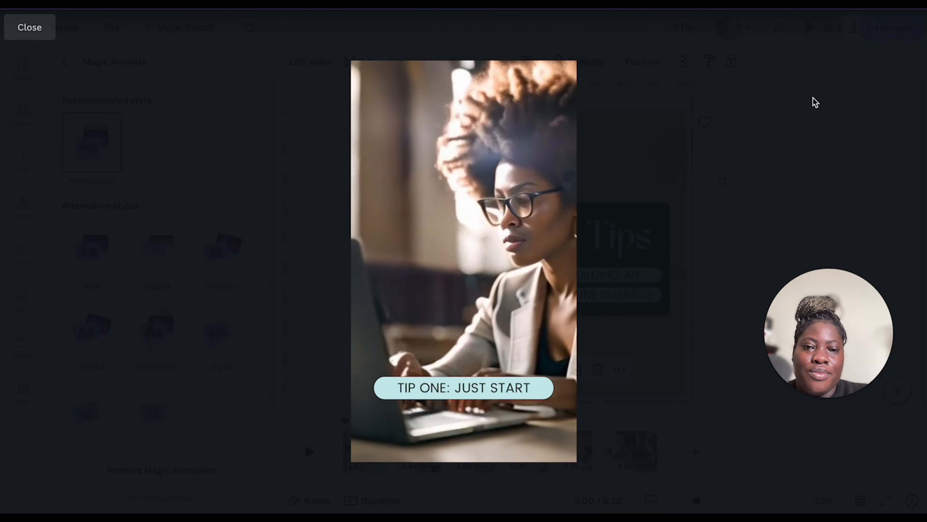
key(Escape)
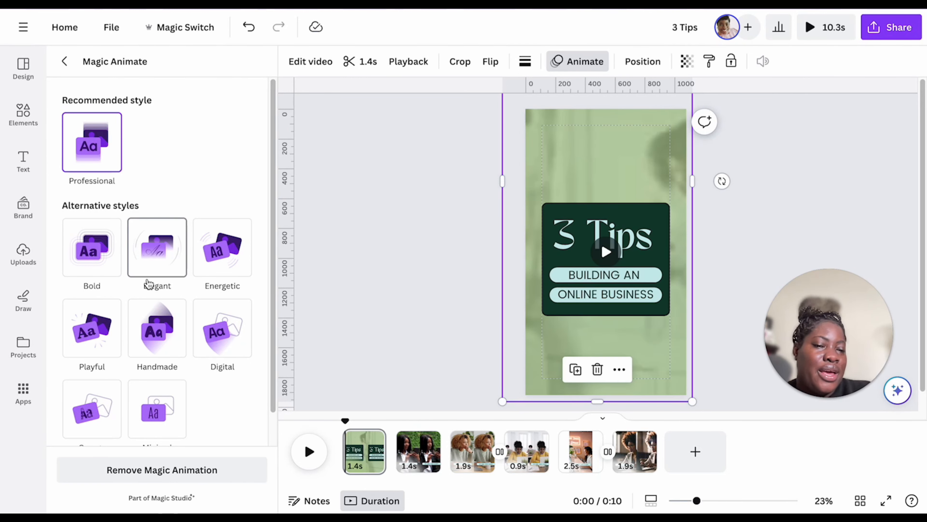
Try the Digital Magic Animate style in a full-screen preview, and switch back to the Professional style
scroll(206, 224, down, 1)
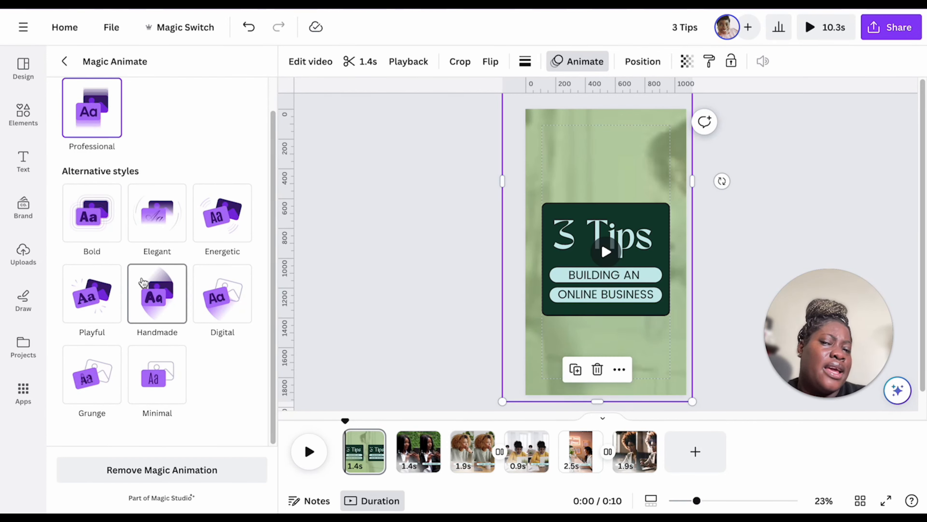
click(221, 293)
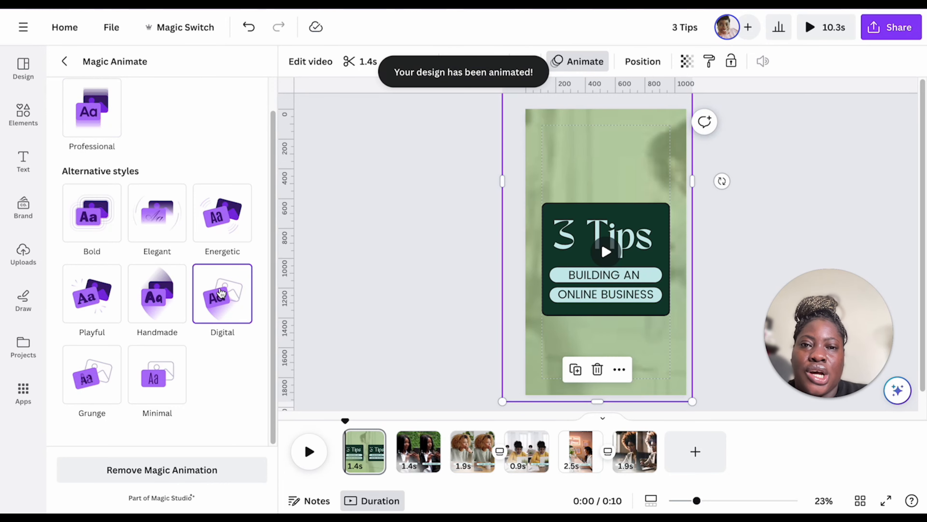
click(818, 29)
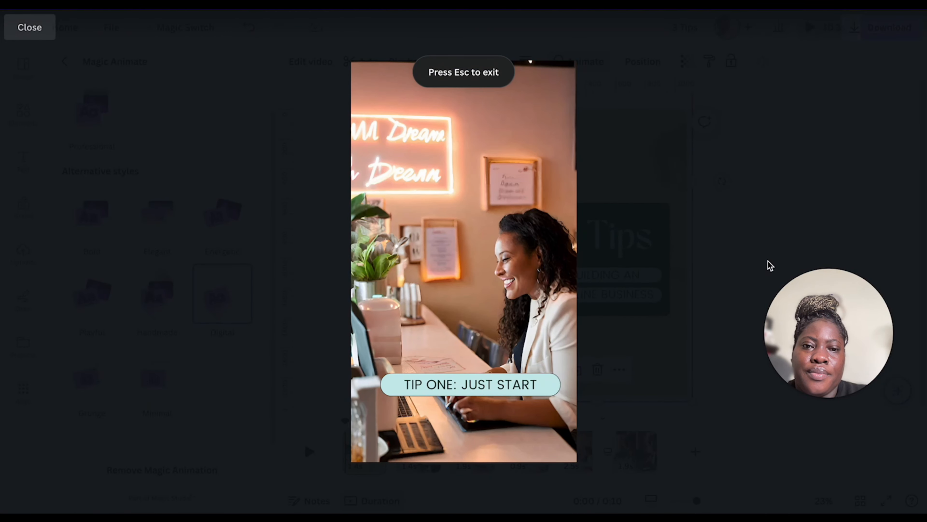
key(Escape)
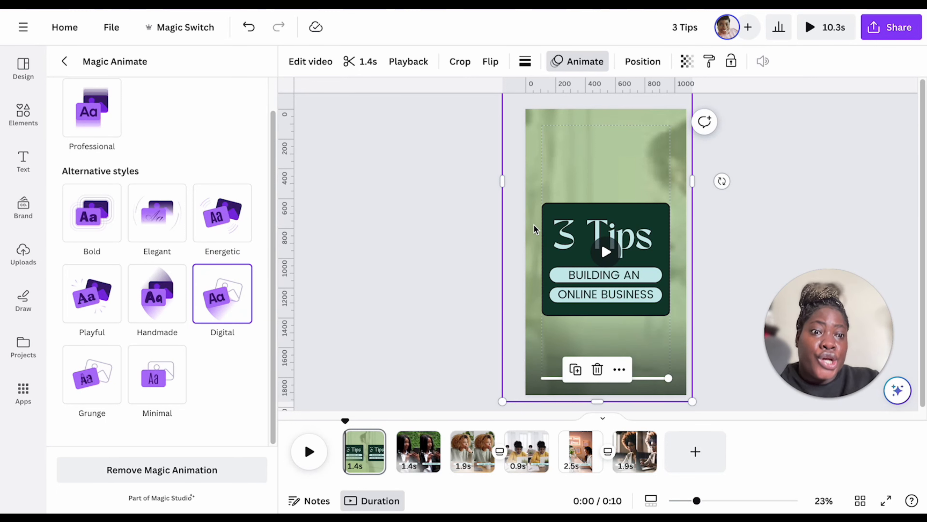
scroll(150, 150, up, 1)
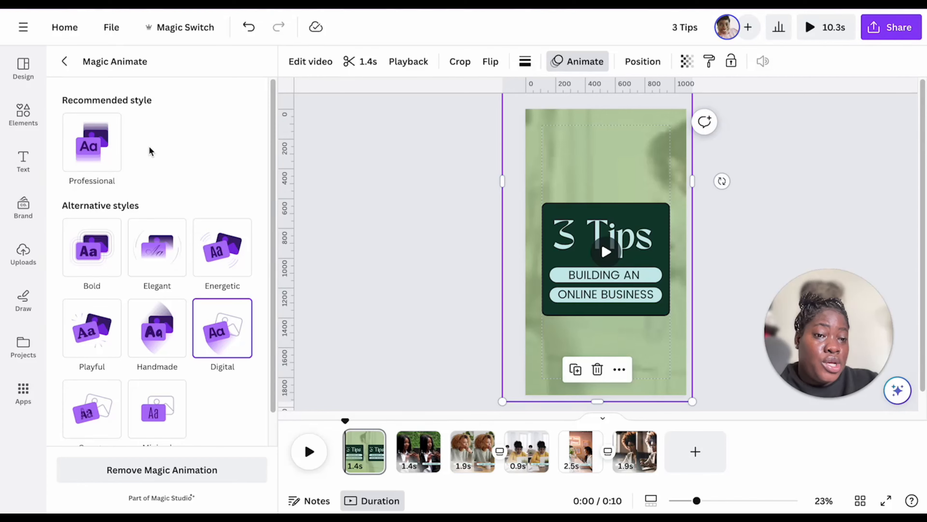
click(71, 148)
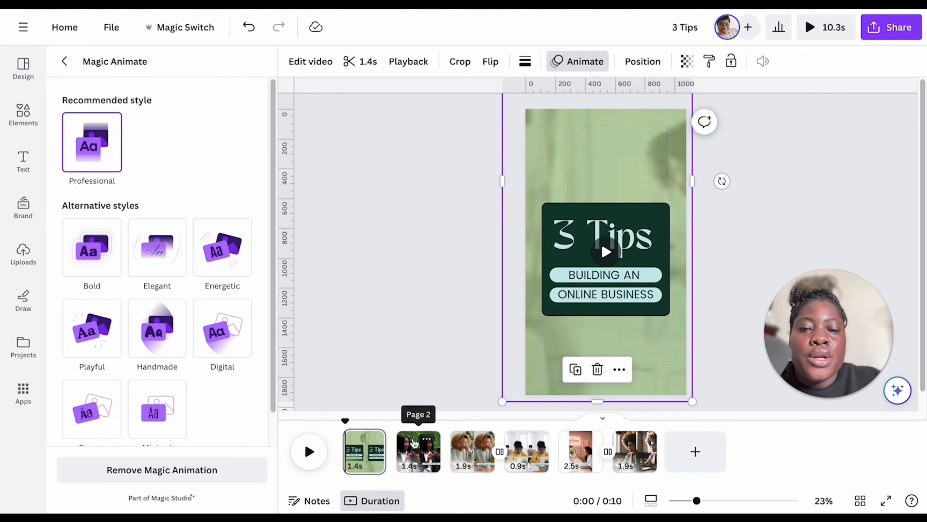
Add a 0.5-second Dissolve transition between pages 1 and 2 and apply it between all pages
click(419, 452)
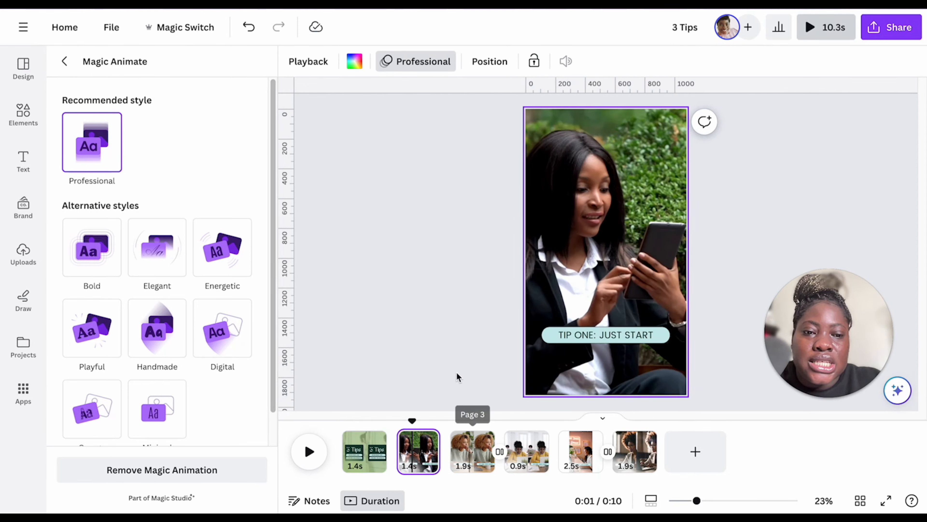
click(457, 338)
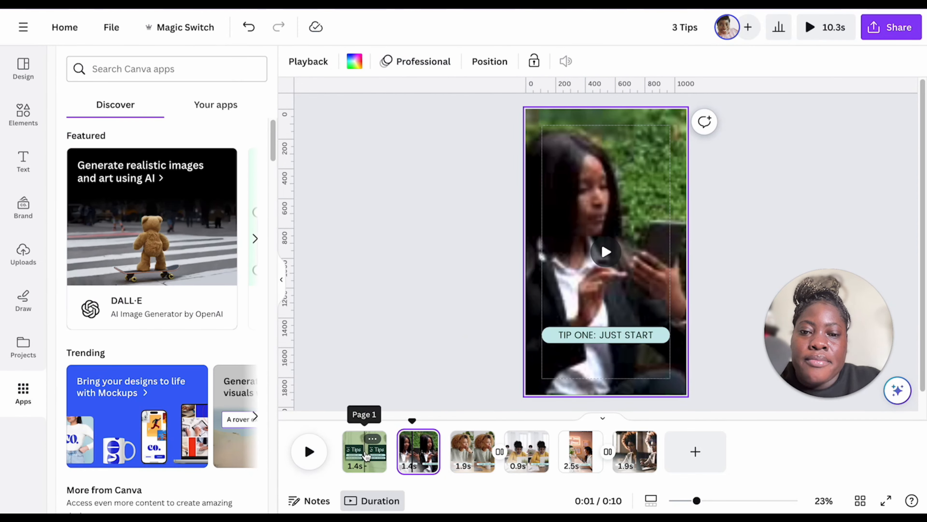
click(363, 449)
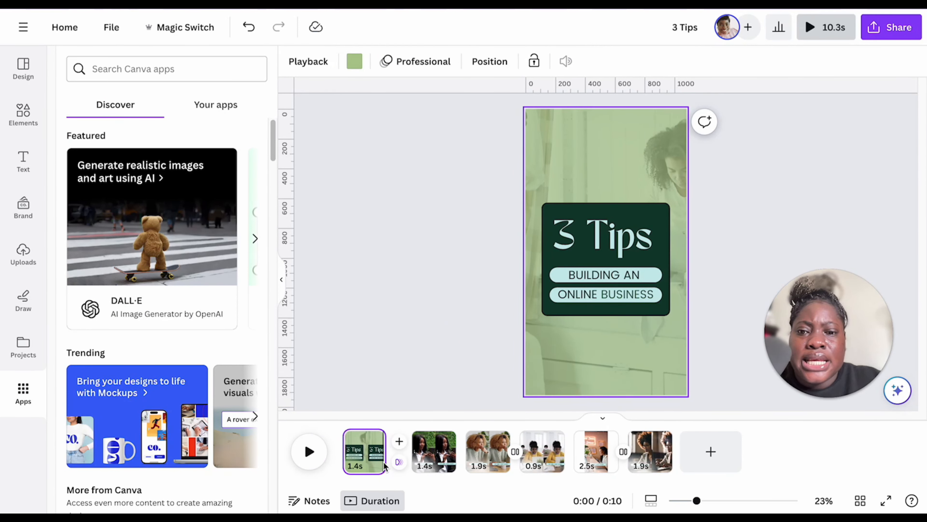
click(399, 461)
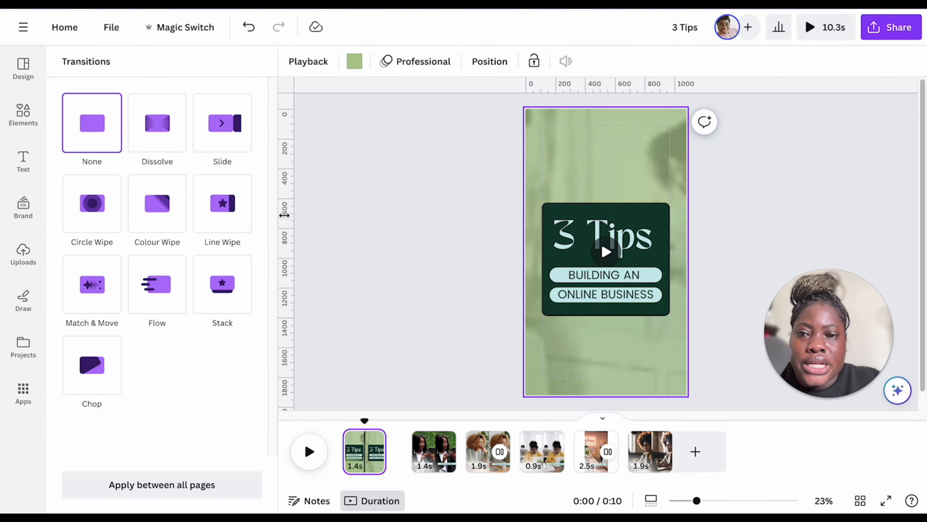
click(162, 136)
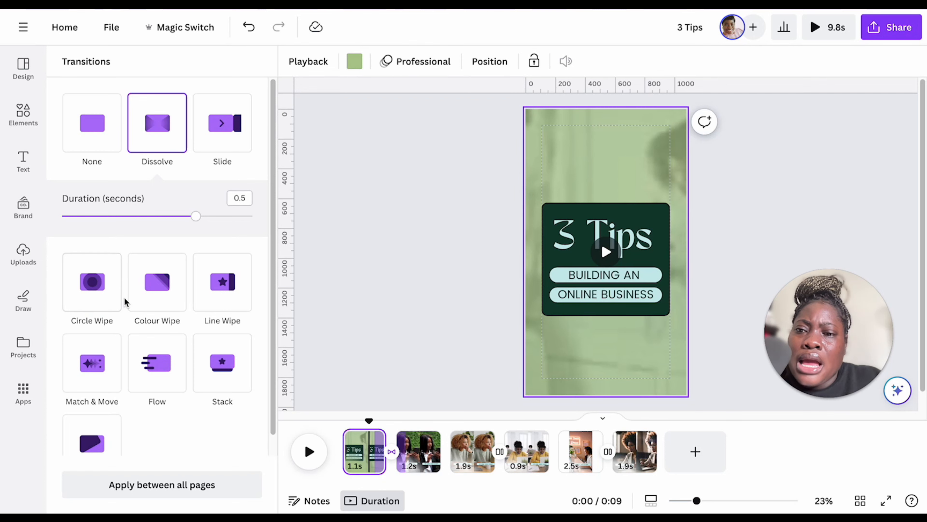
click(175, 491)
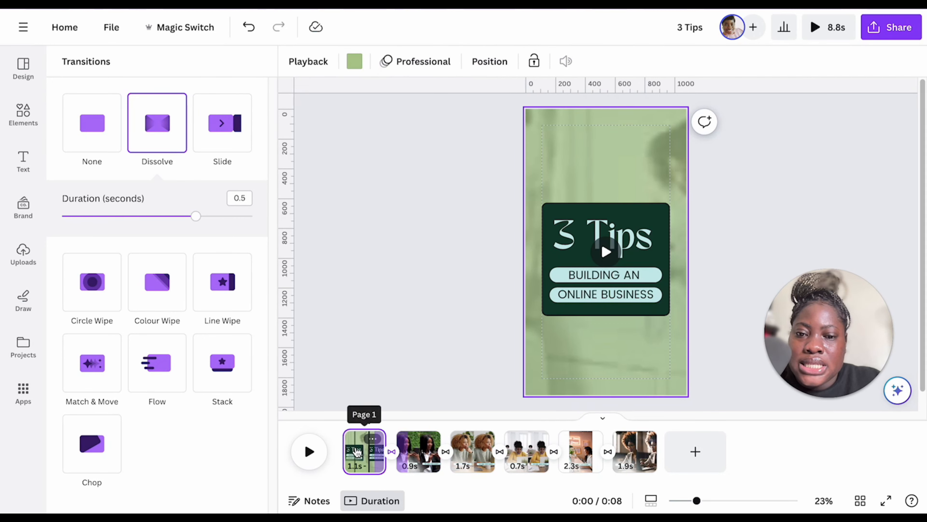
Examine the page options for page 1, including changing the transition and splitting the page
click(361, 451)
click(372, 440)
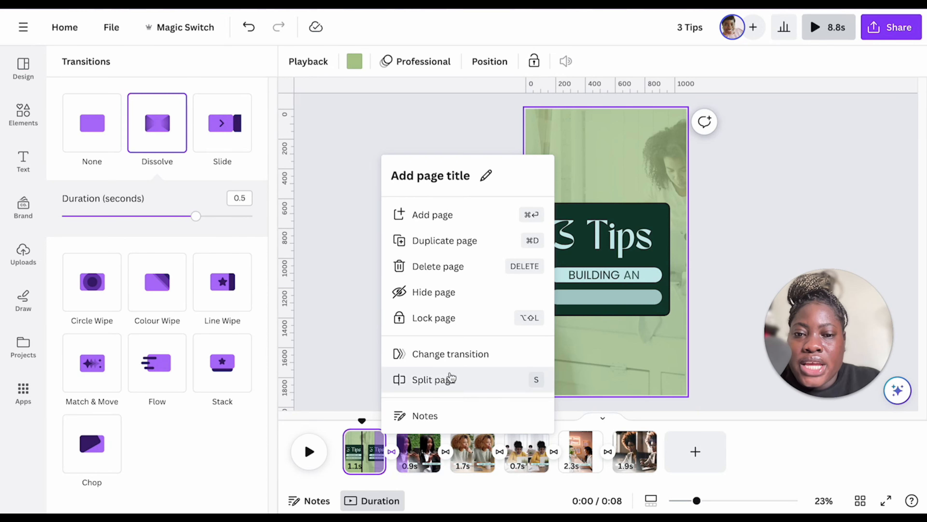
click(456, 356)
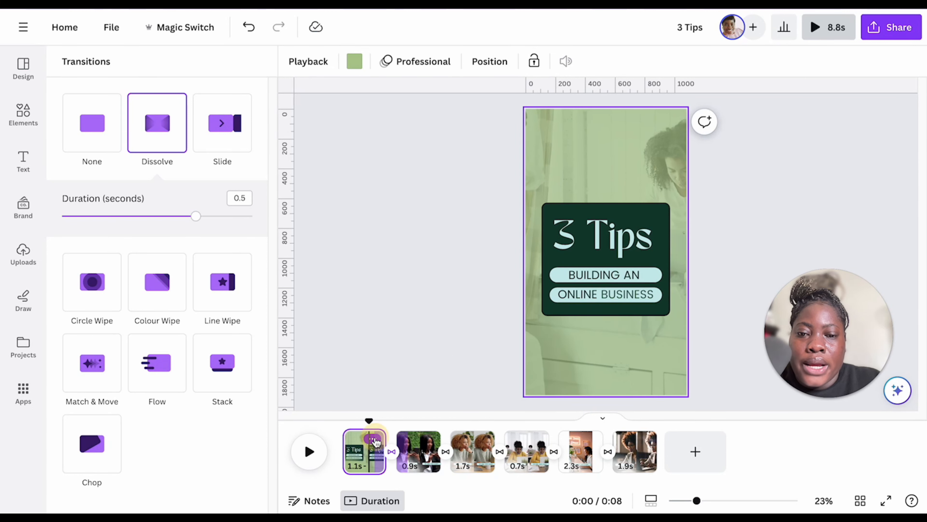
click(373, 438)
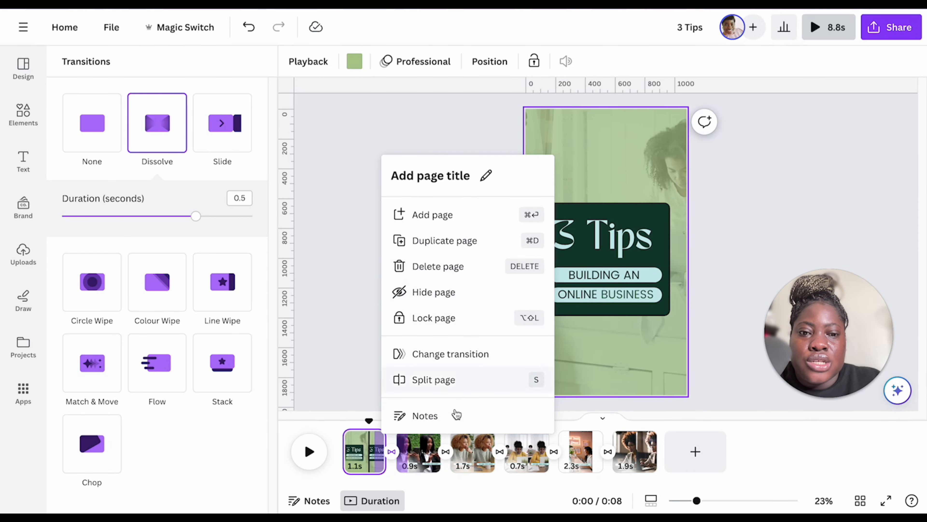
mouse_move(532, 443)
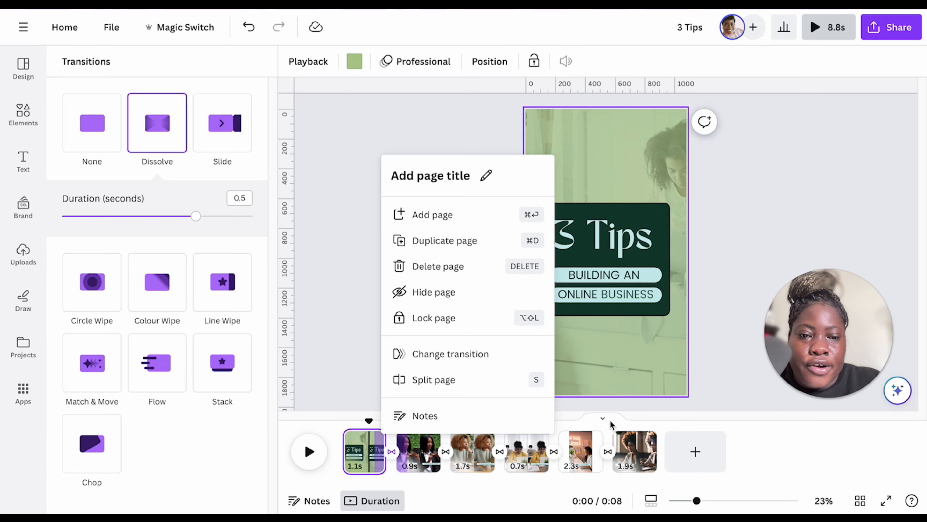
Trim the end of the last page in the timeline to a duration of 1.7 seconds
click(657, 446)
drag(657, 446, 654, 447)
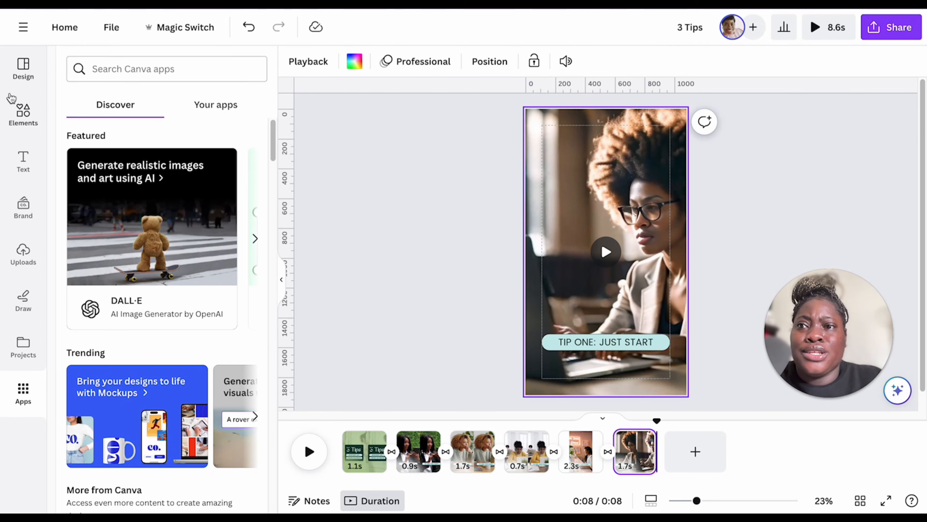
Browse the stock video elements and the Mobile Video templates available for the design
click(36, 124)
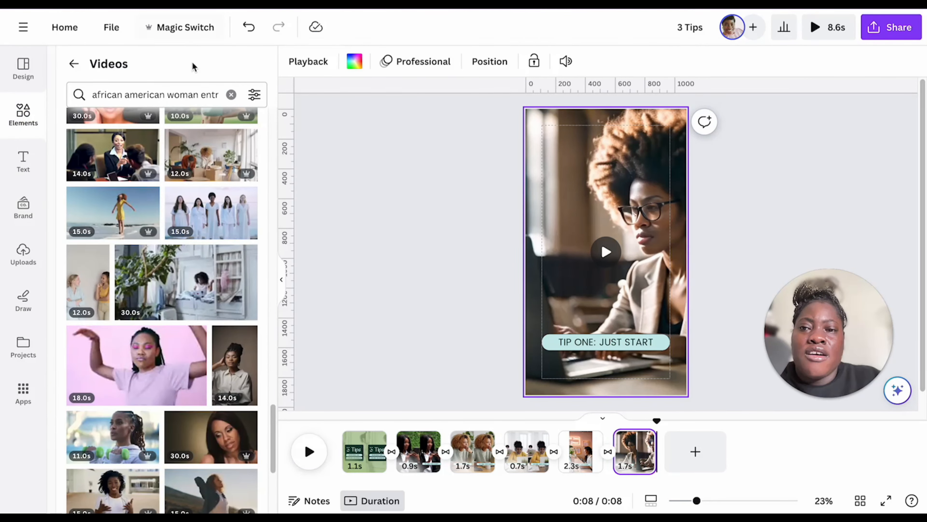
scroll(203, 254, up, 10)
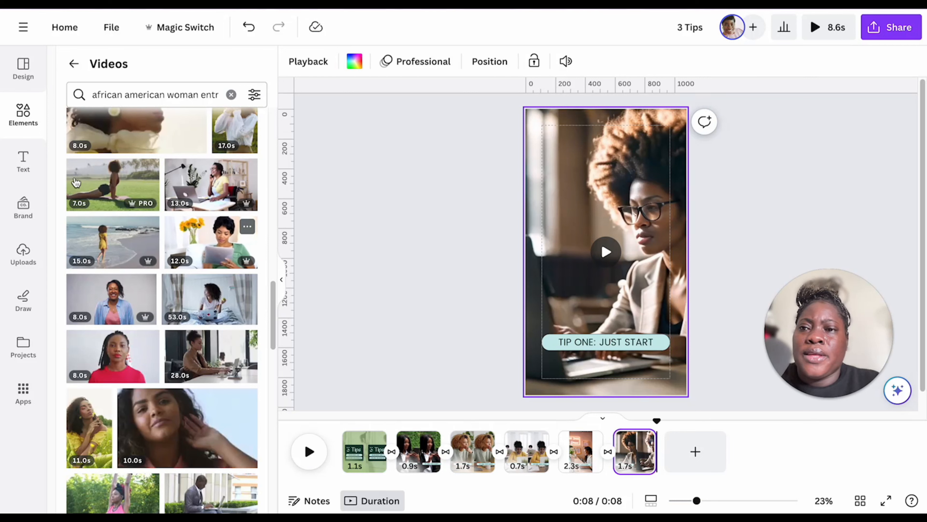
click(18, 79)
click(73, 63)
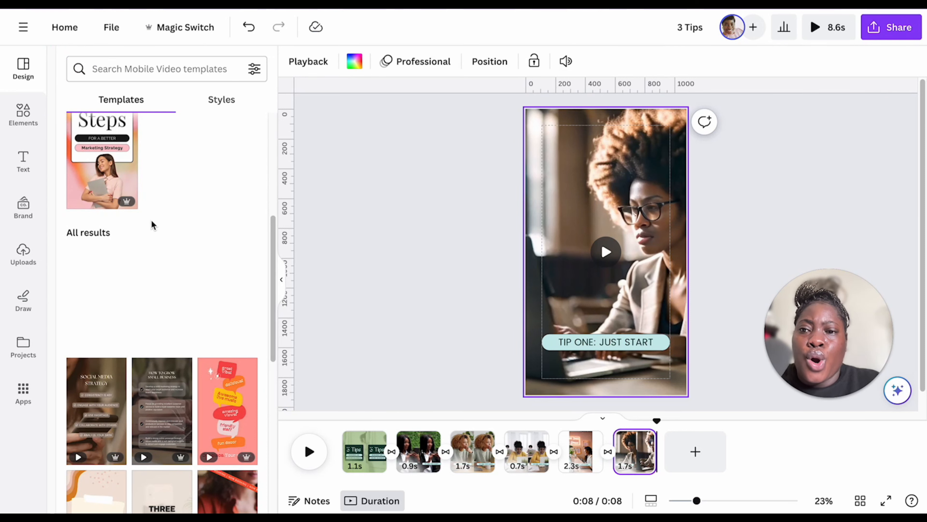
scroll(153, 226, up, 6)
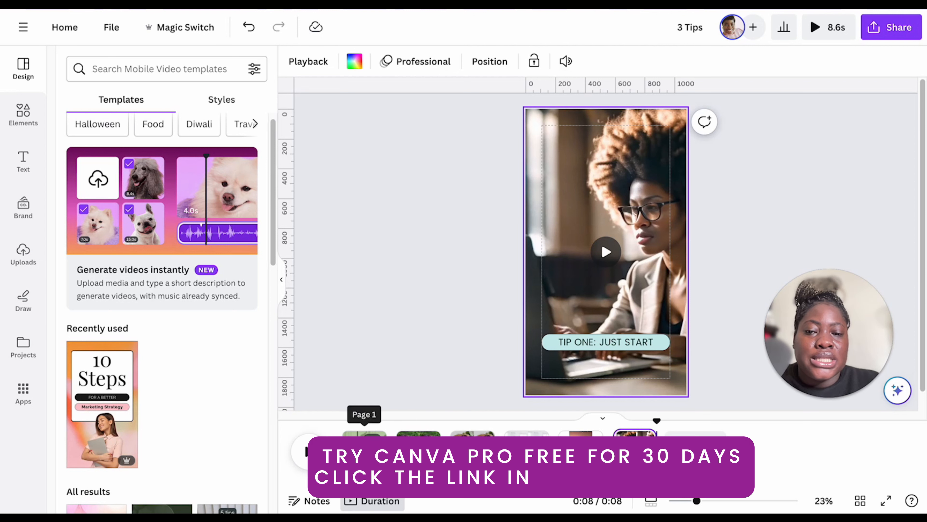
Review pages 1, 2 and 4 of the video, including the tip label on page 2
click(364, 450)
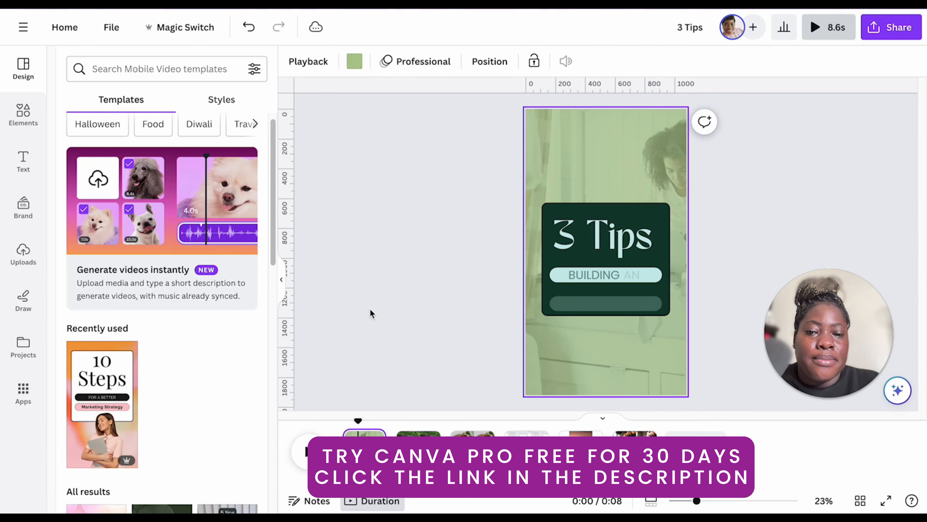
click(727, 246)
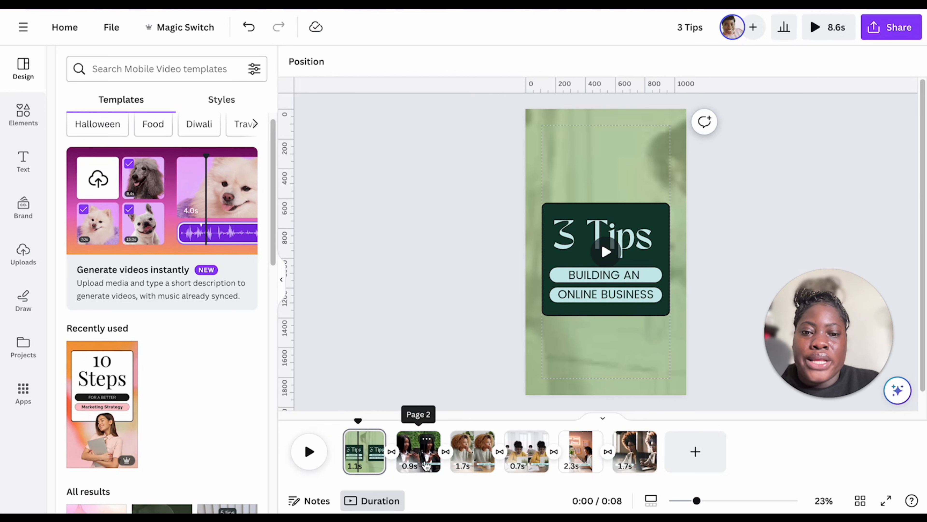
click(425, 464)
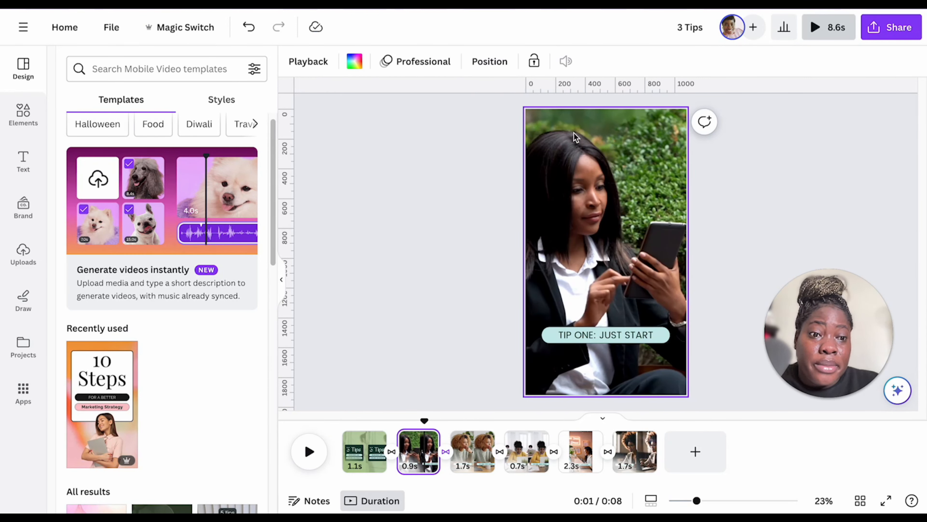
click(633, 331)
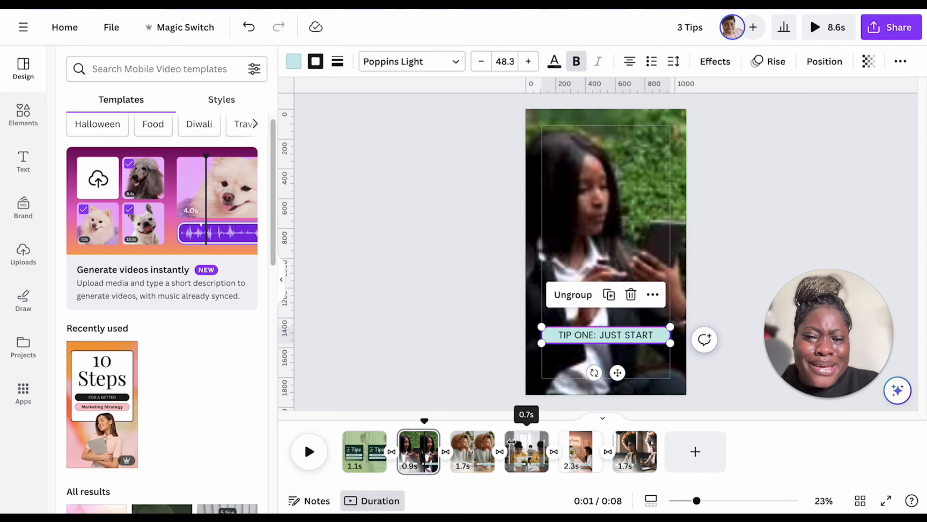
click(527, 449)
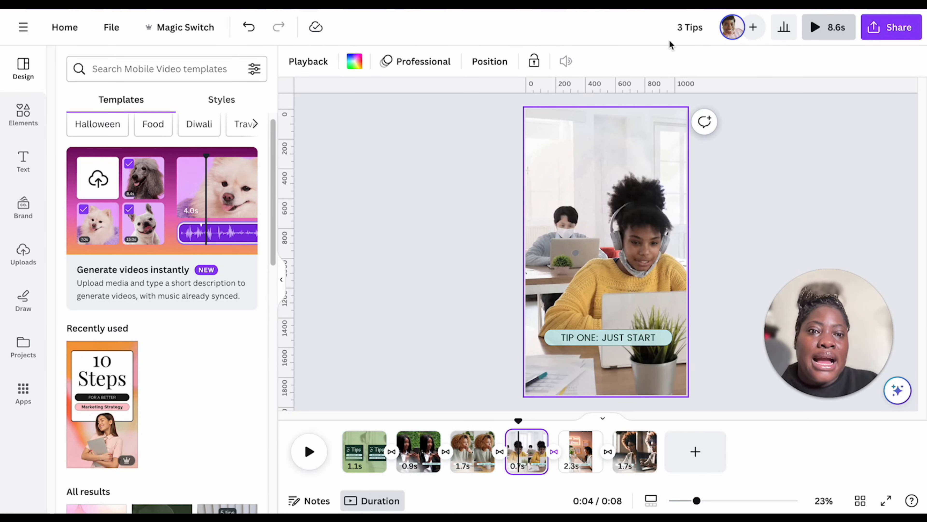
Rename the design as "3 Tips TUTORIAL"
click(698, 27)
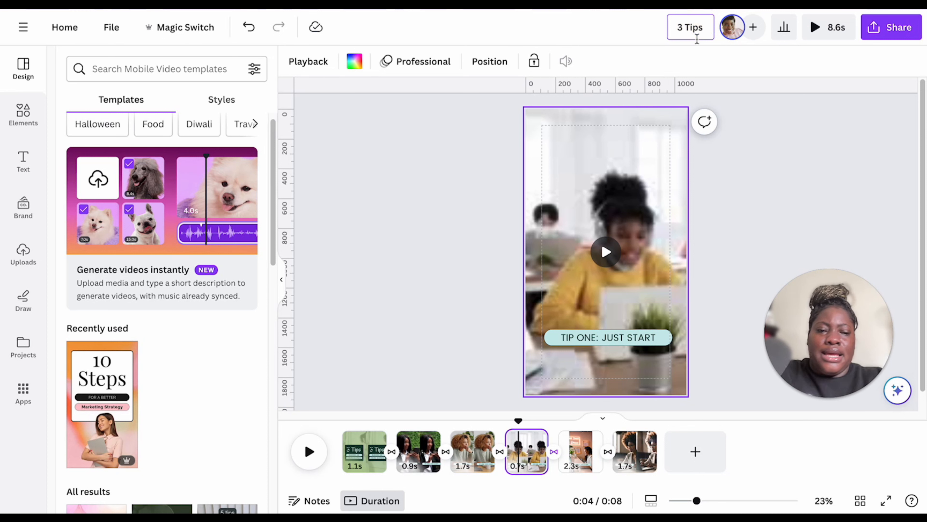
text(YEST)
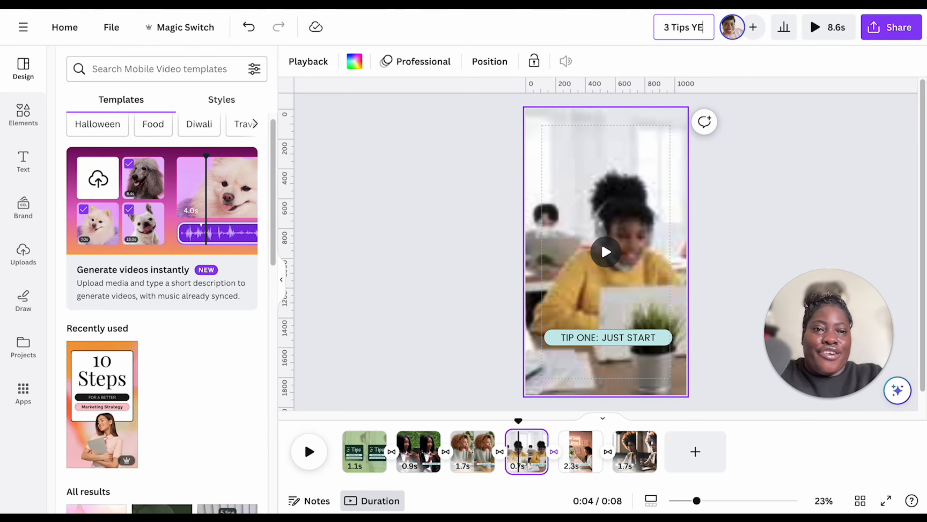
key(BackSpace)
key(BackSpace)
key(BackSpace)
key(BackSpace)
key(BackSpace)
text(TUTP)
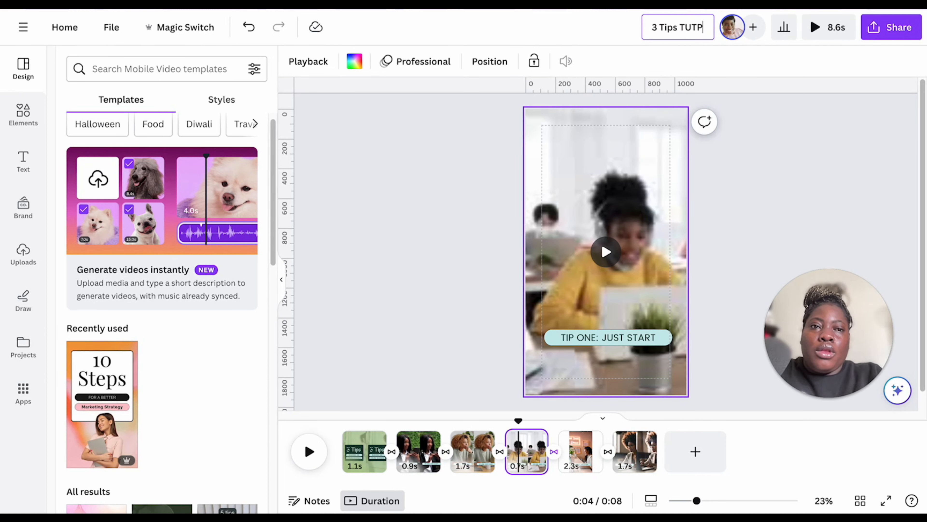
key(BackSpace)
text(ORIAL)
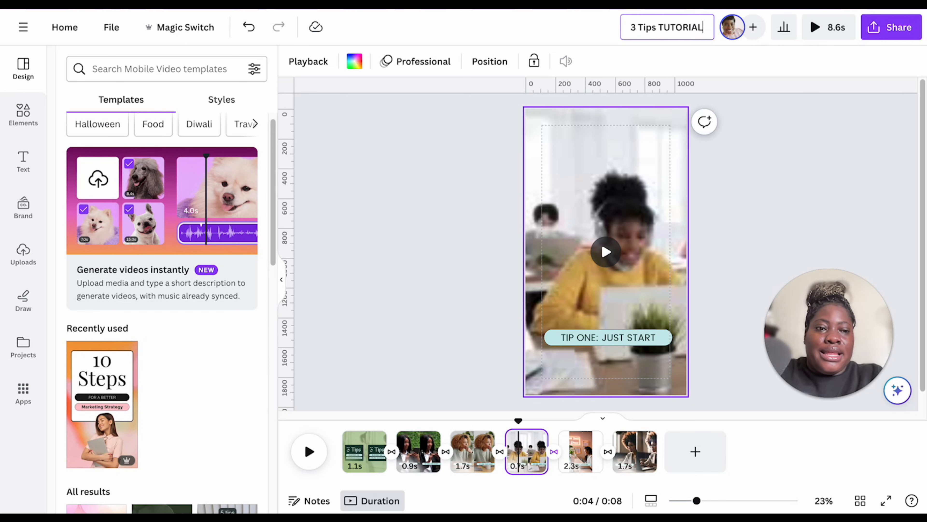
click(765, 230)
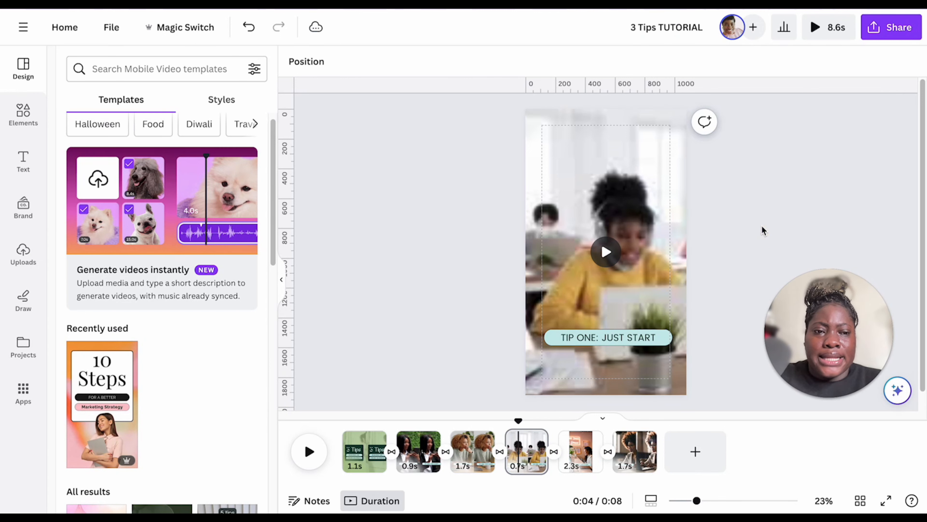